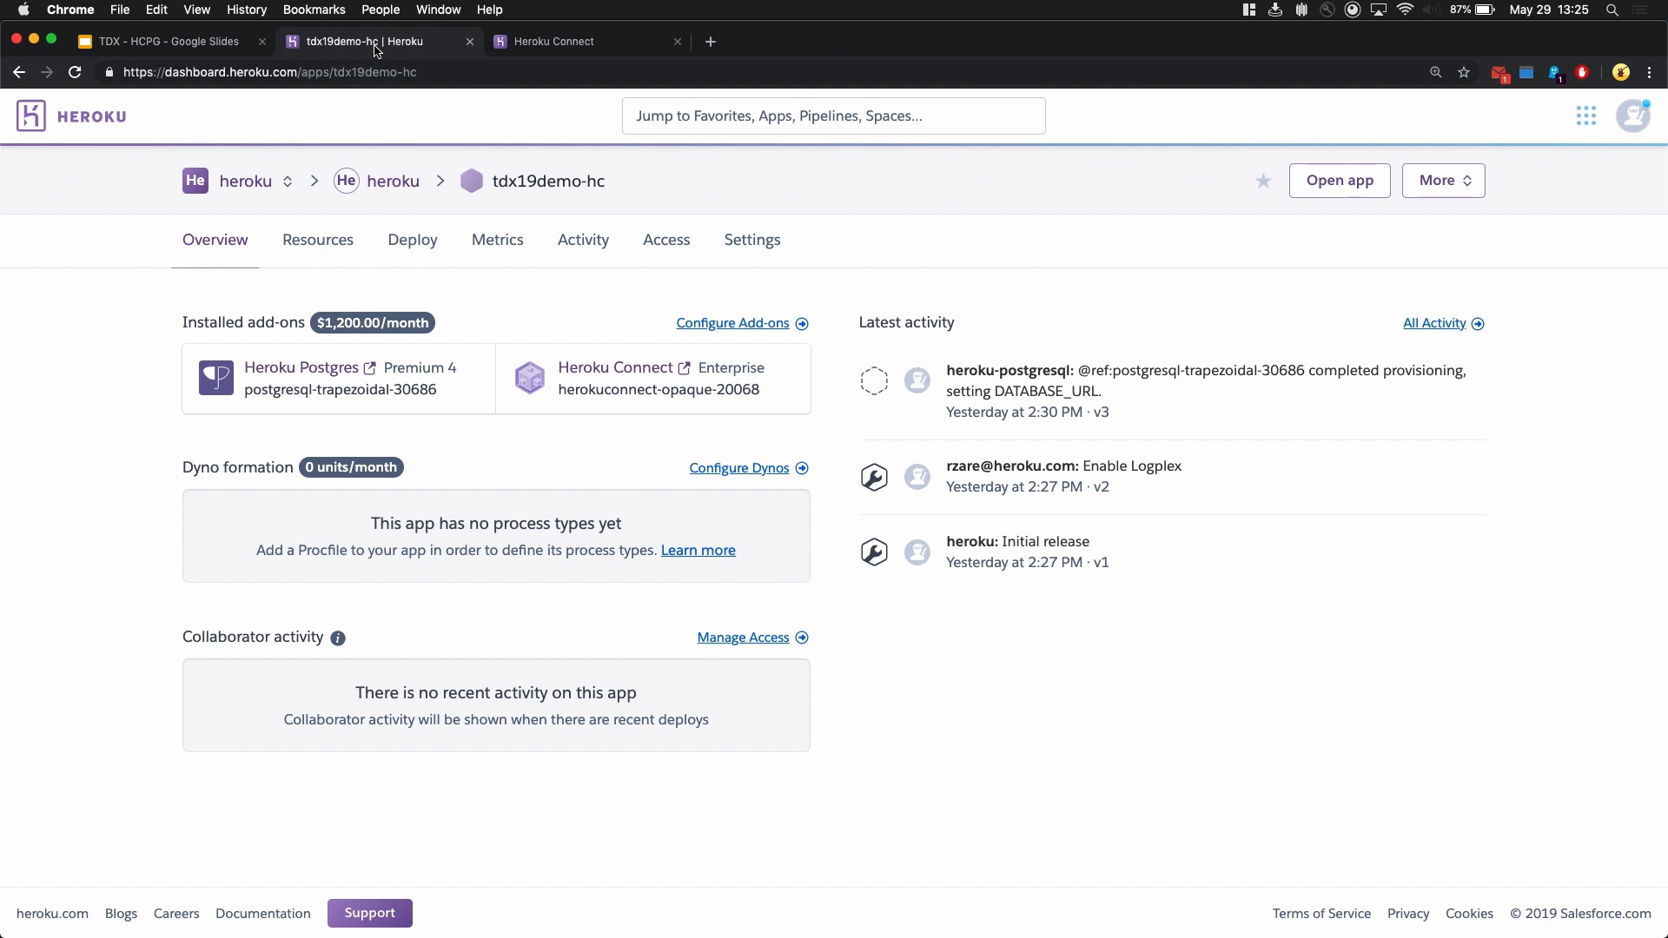
Step: Find the Heroku Connect add-on from the tdx19demo-hc app's resources by searching for "connect" and select it for provisioning
{"action": "left_click", "coordinate": [329, 252]}
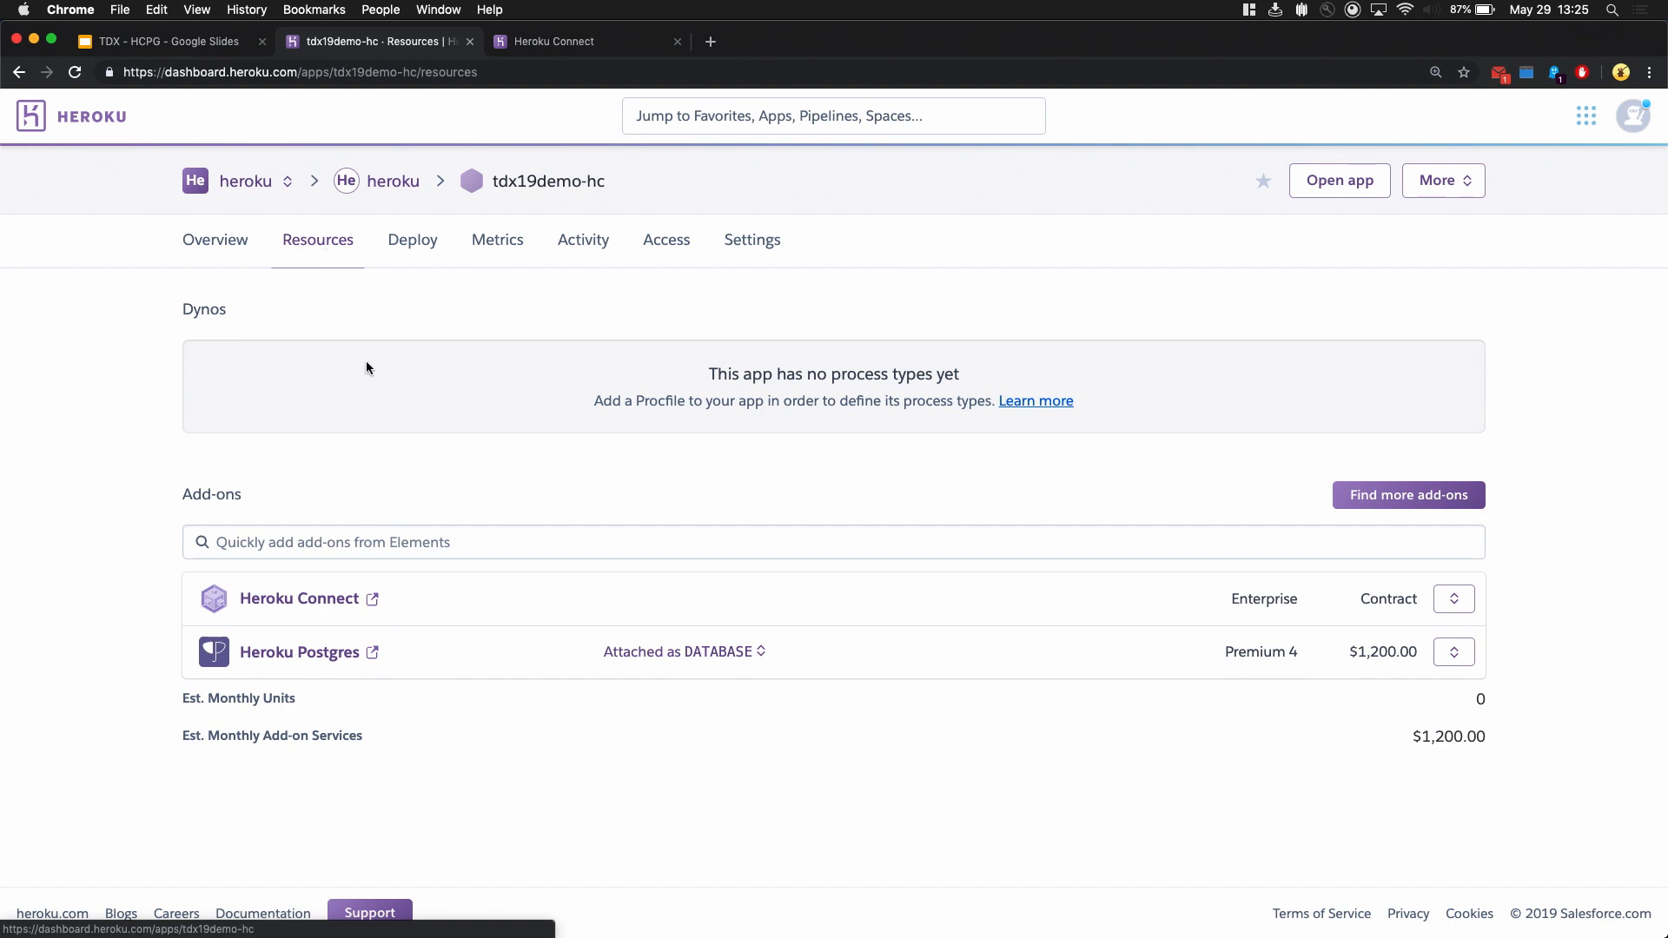
{"action": "left_click", "coordinate": [427, 547]}
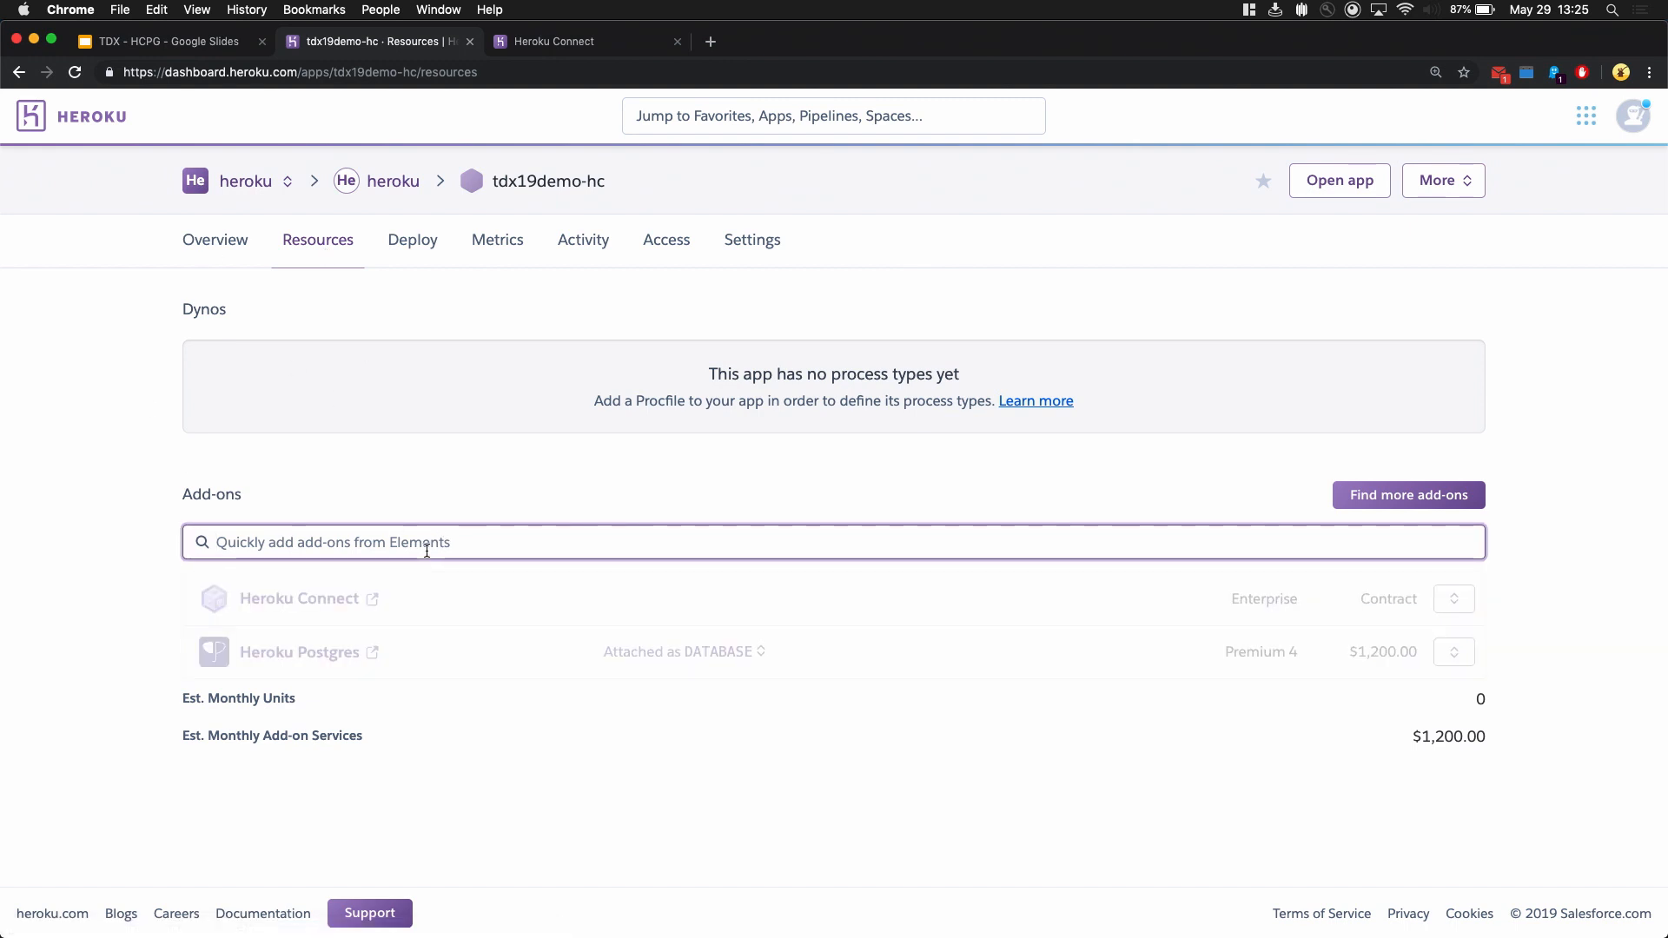
{"action": "type", "text": "connect"}
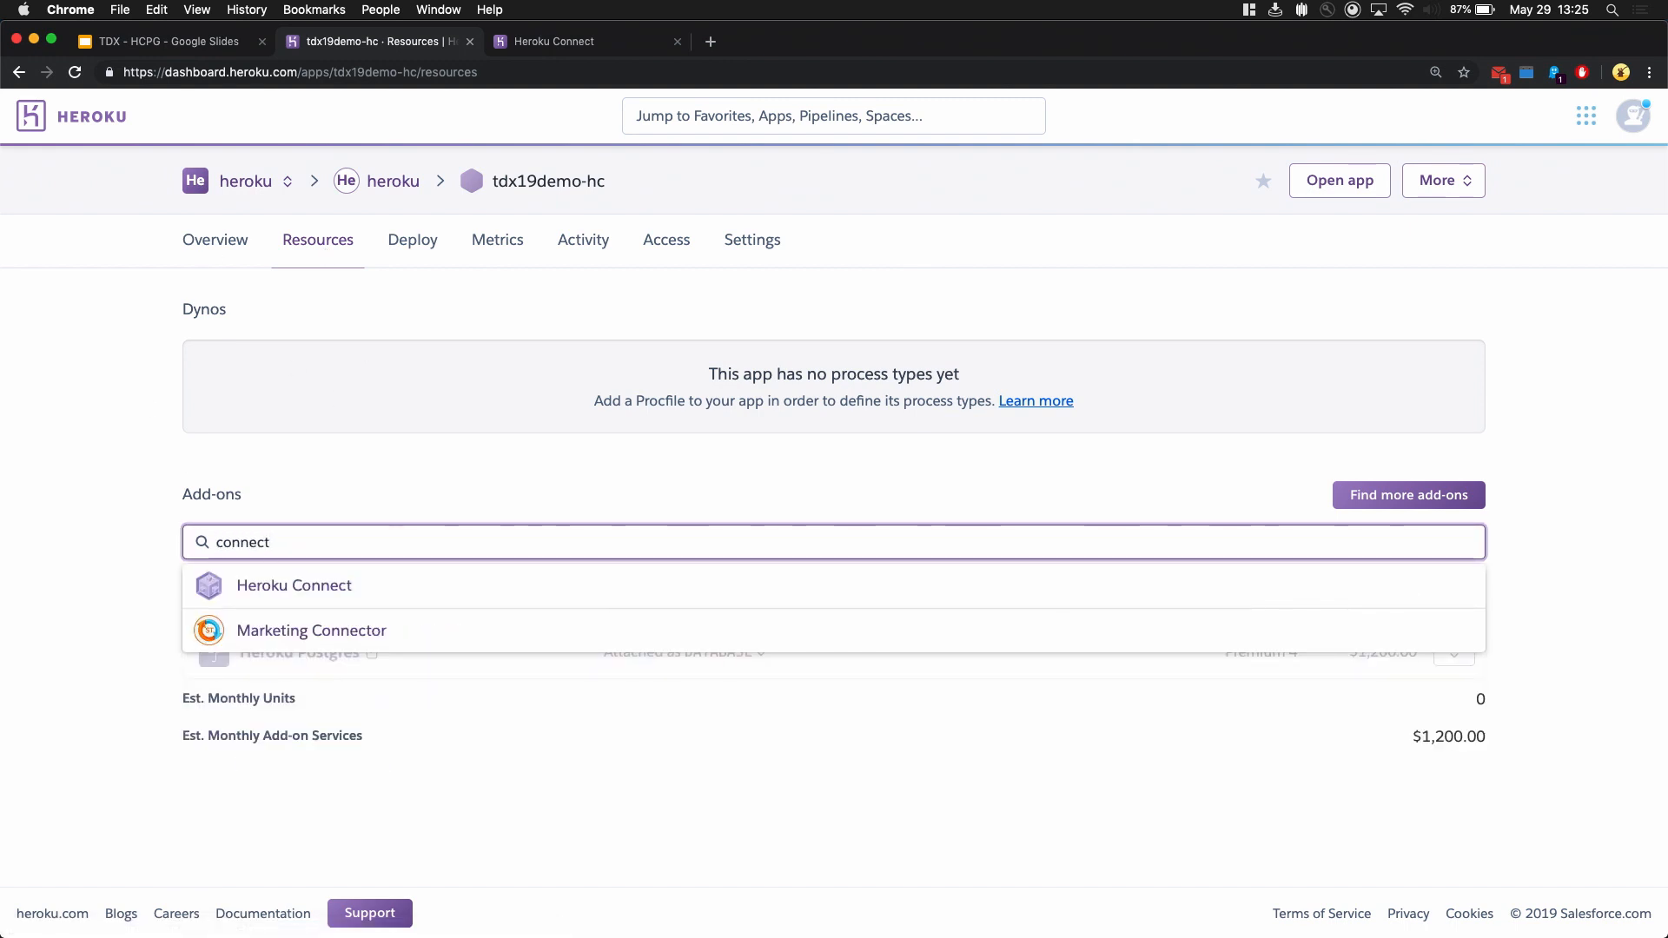
{"action": "key", "text": "Return"}
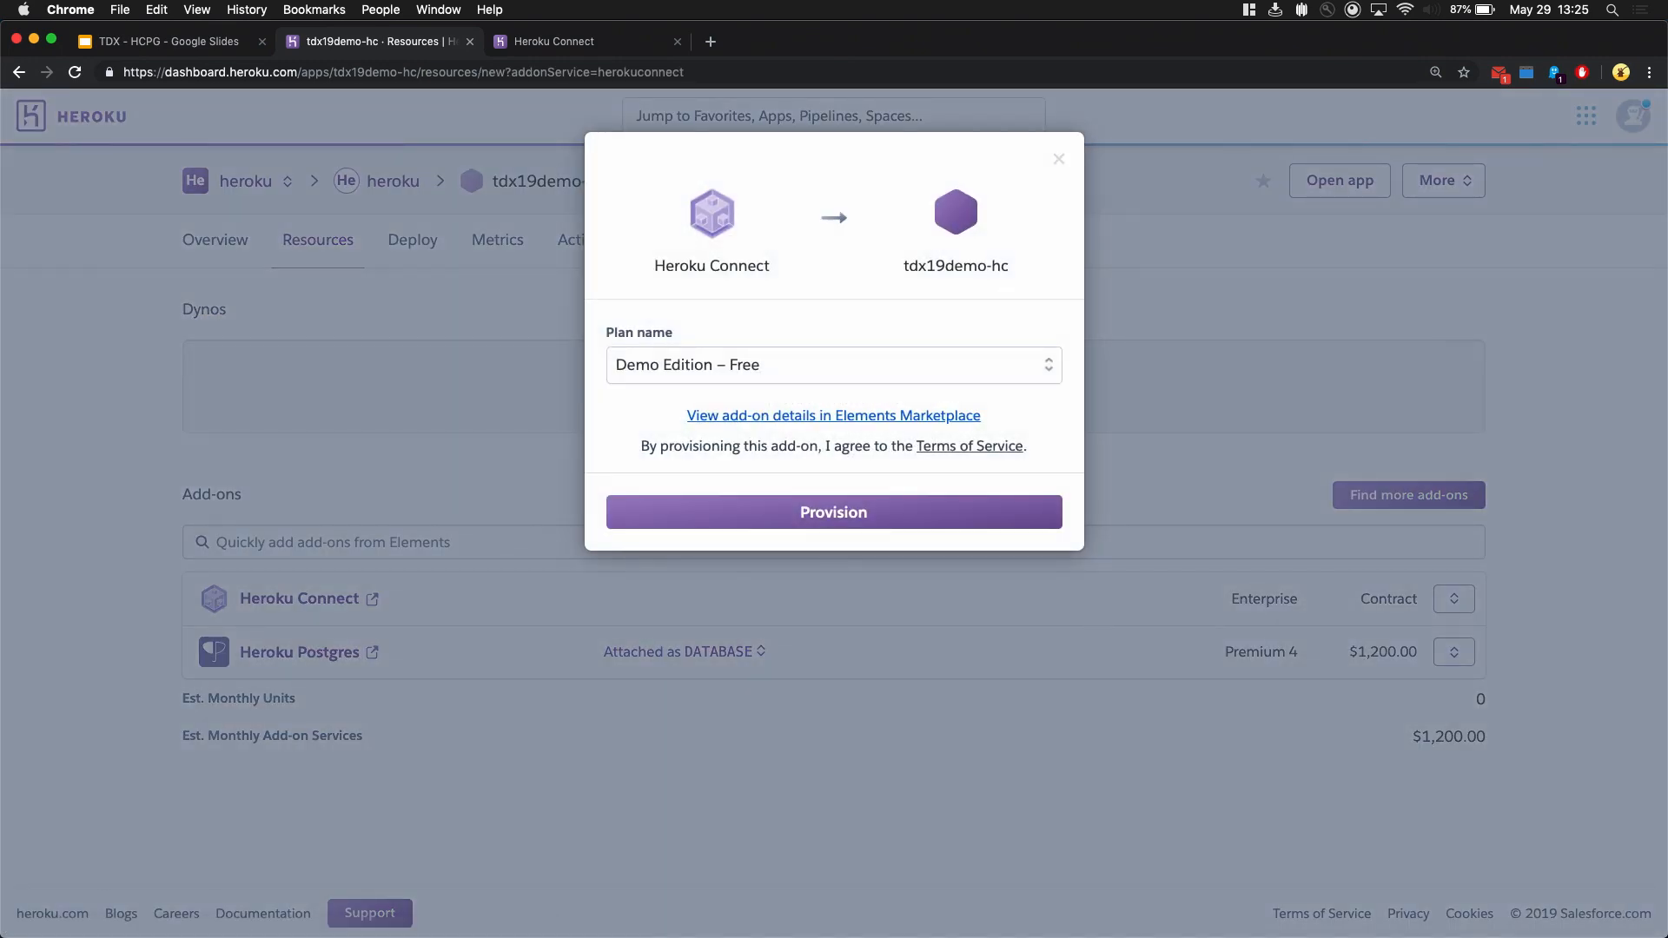
Step: Provision the Heroku Connect add-on on the Enterprise — Contract plan
{"action": "left_click", "coordinate": [1053, 368]}
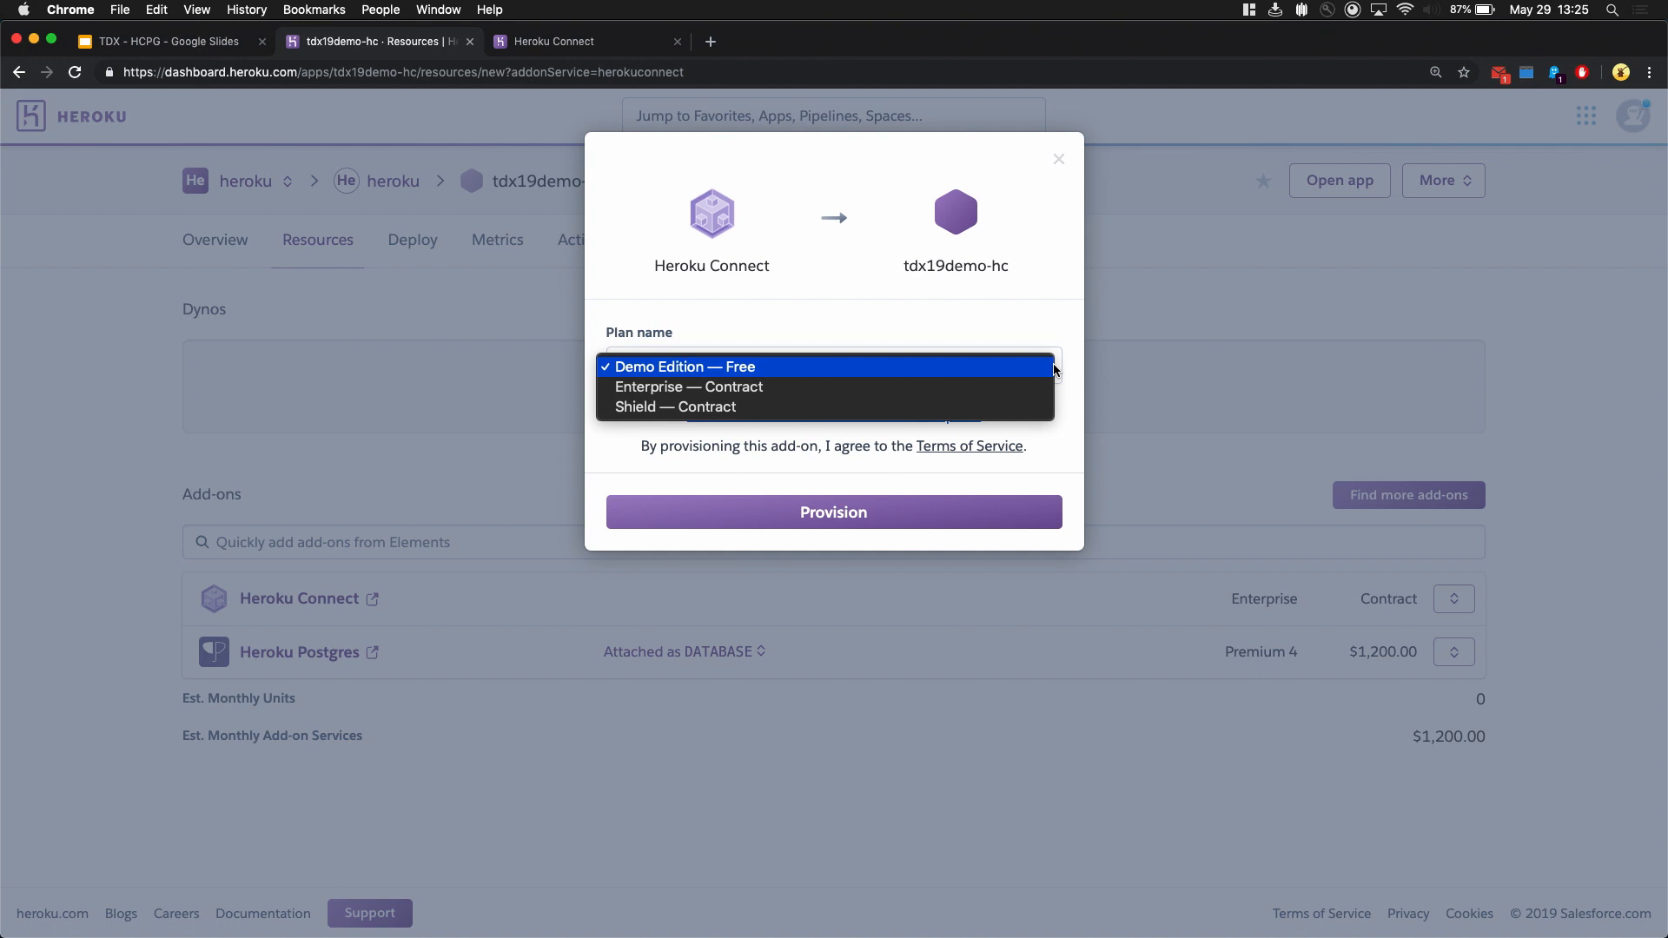
{"action": "key", "text": "Down"}
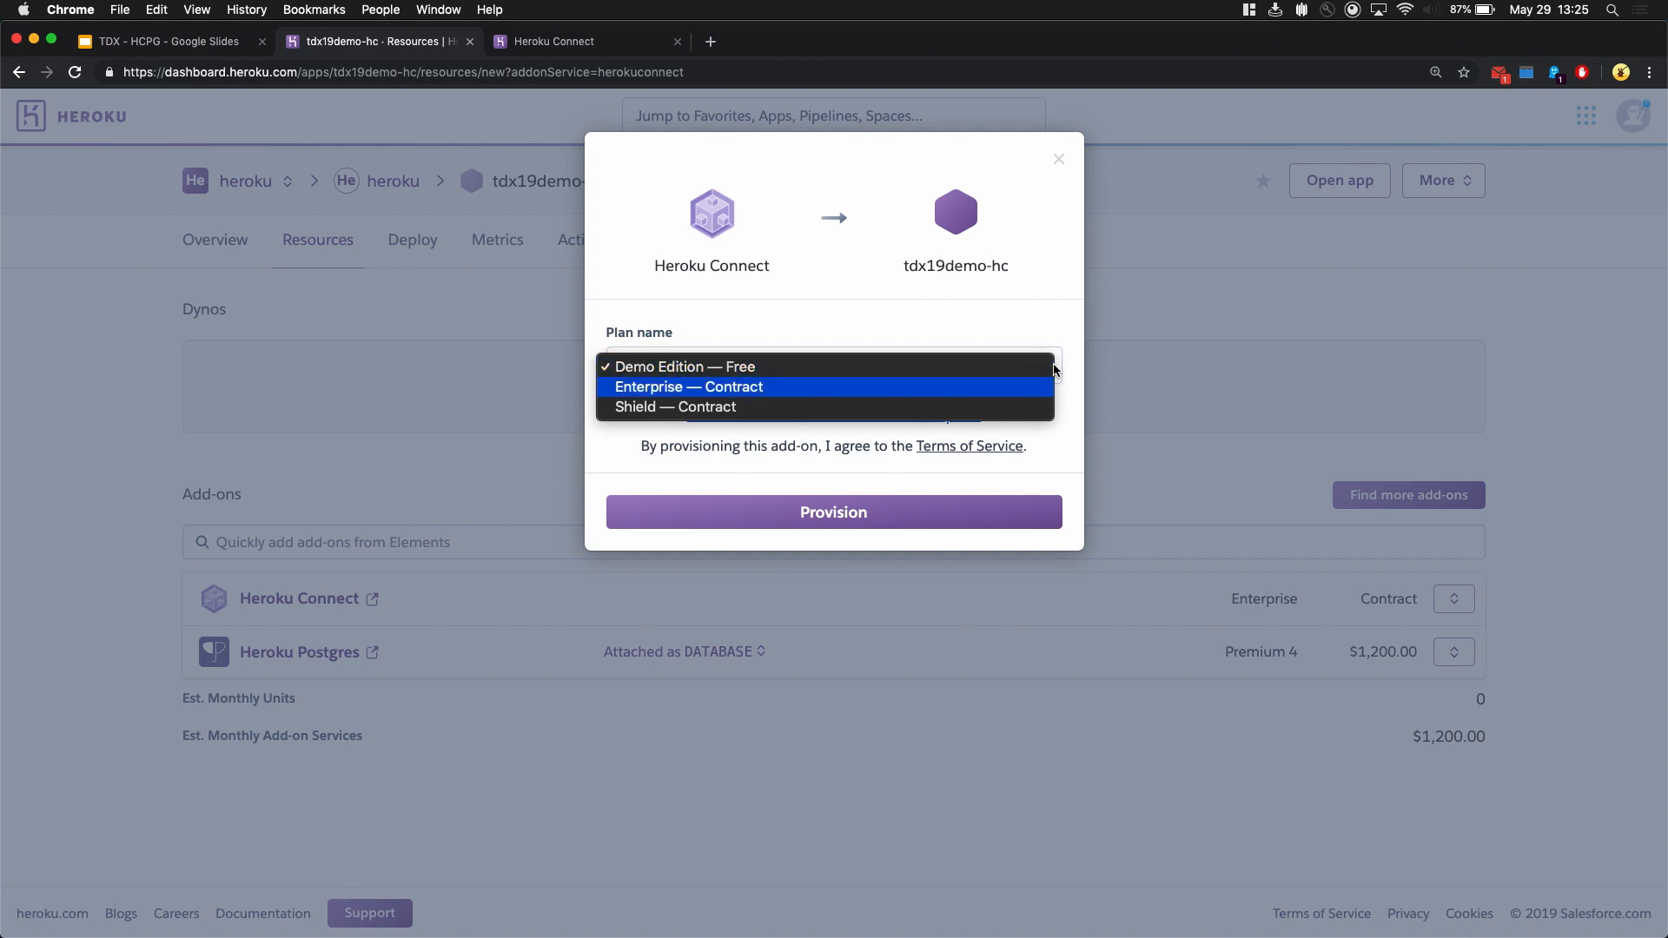
{"action": "key", "text": "Down"}
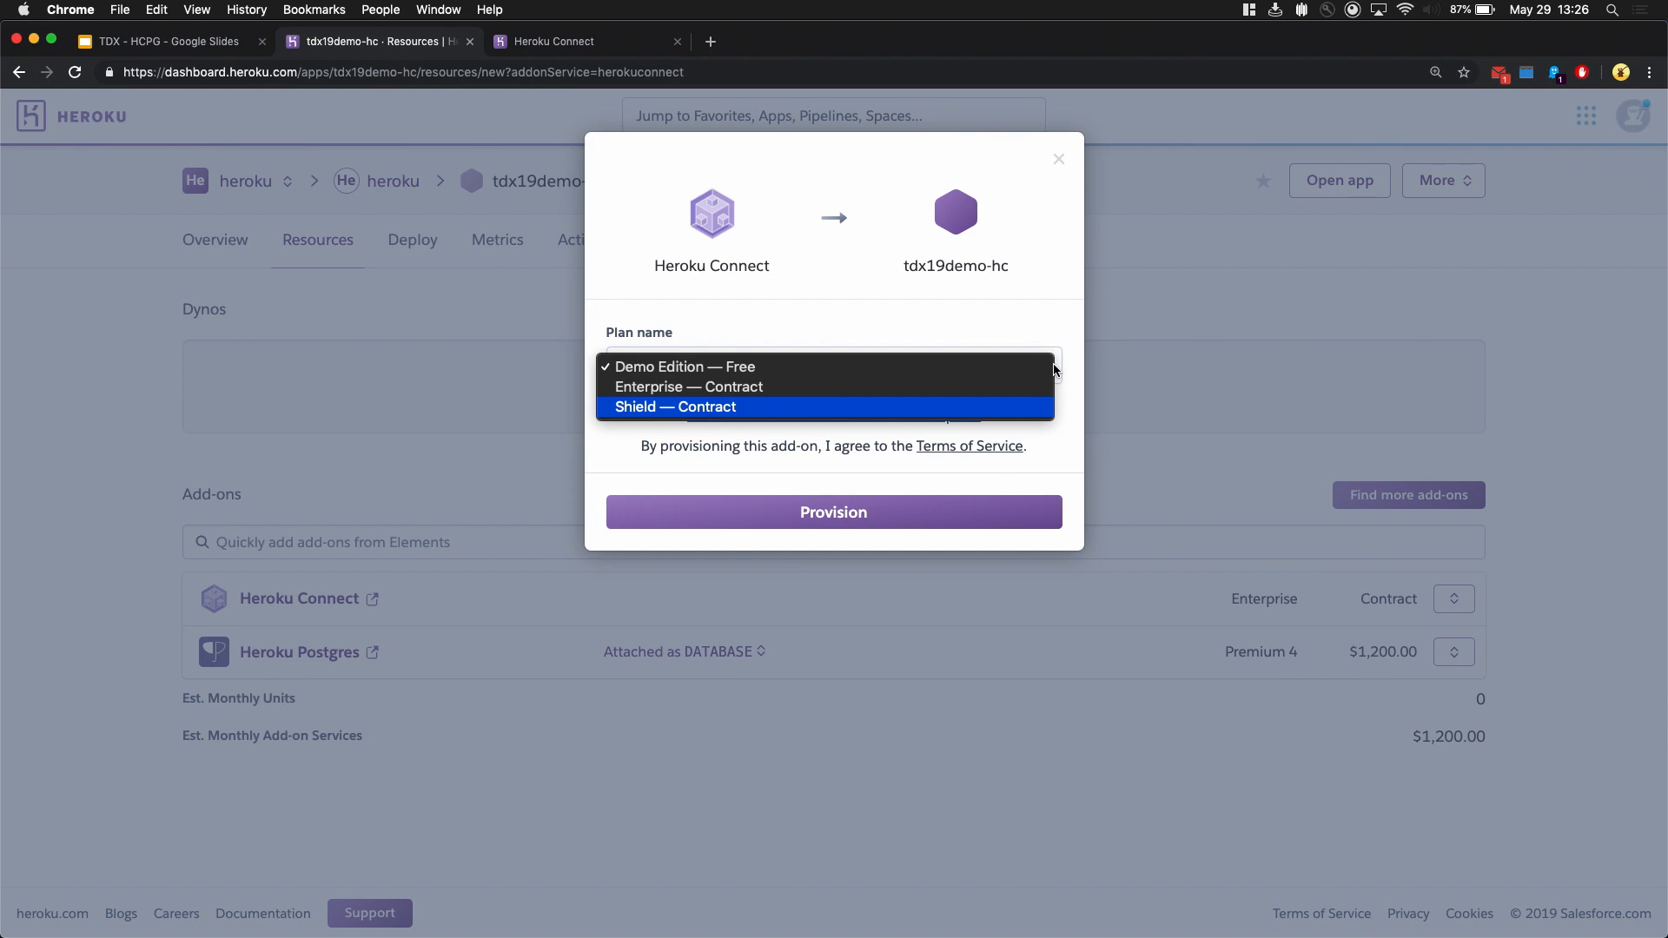
{"action": "left_click", "coordinate": [815, 391]}
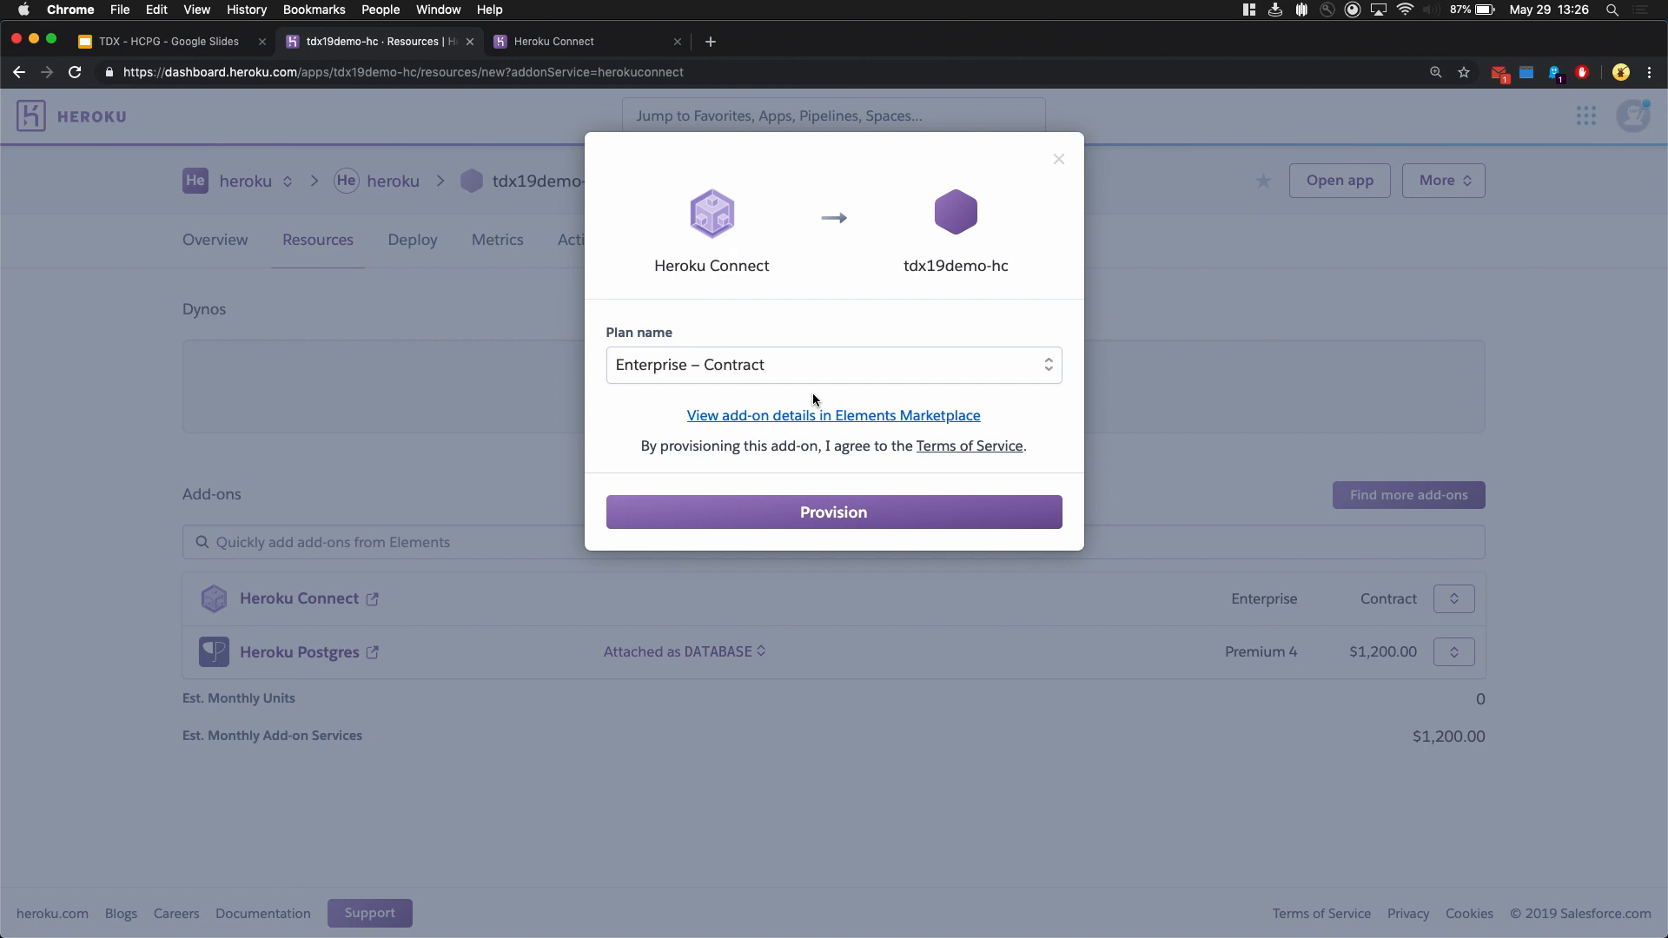
{"action": "left_click", "coordinate": [911, 516]}
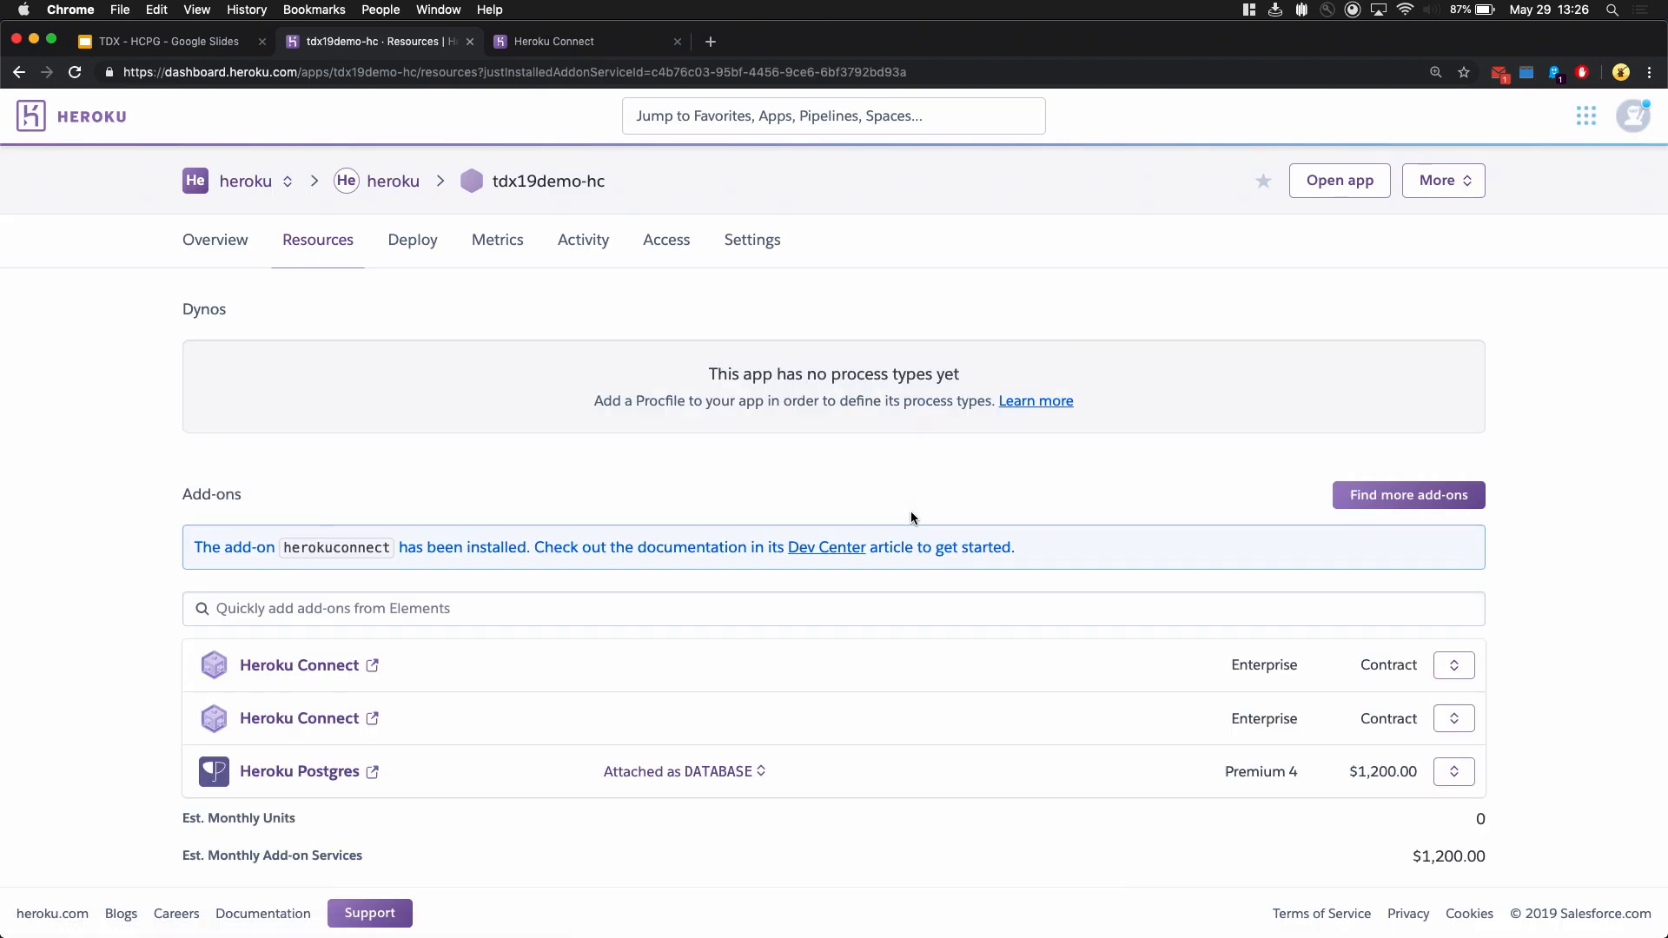
Step: Open the Heroku Connect add-ons listed in the app's resources to reach the connection that is not yet set up
{"action": "left_click", "coordinate": [331, 671]}
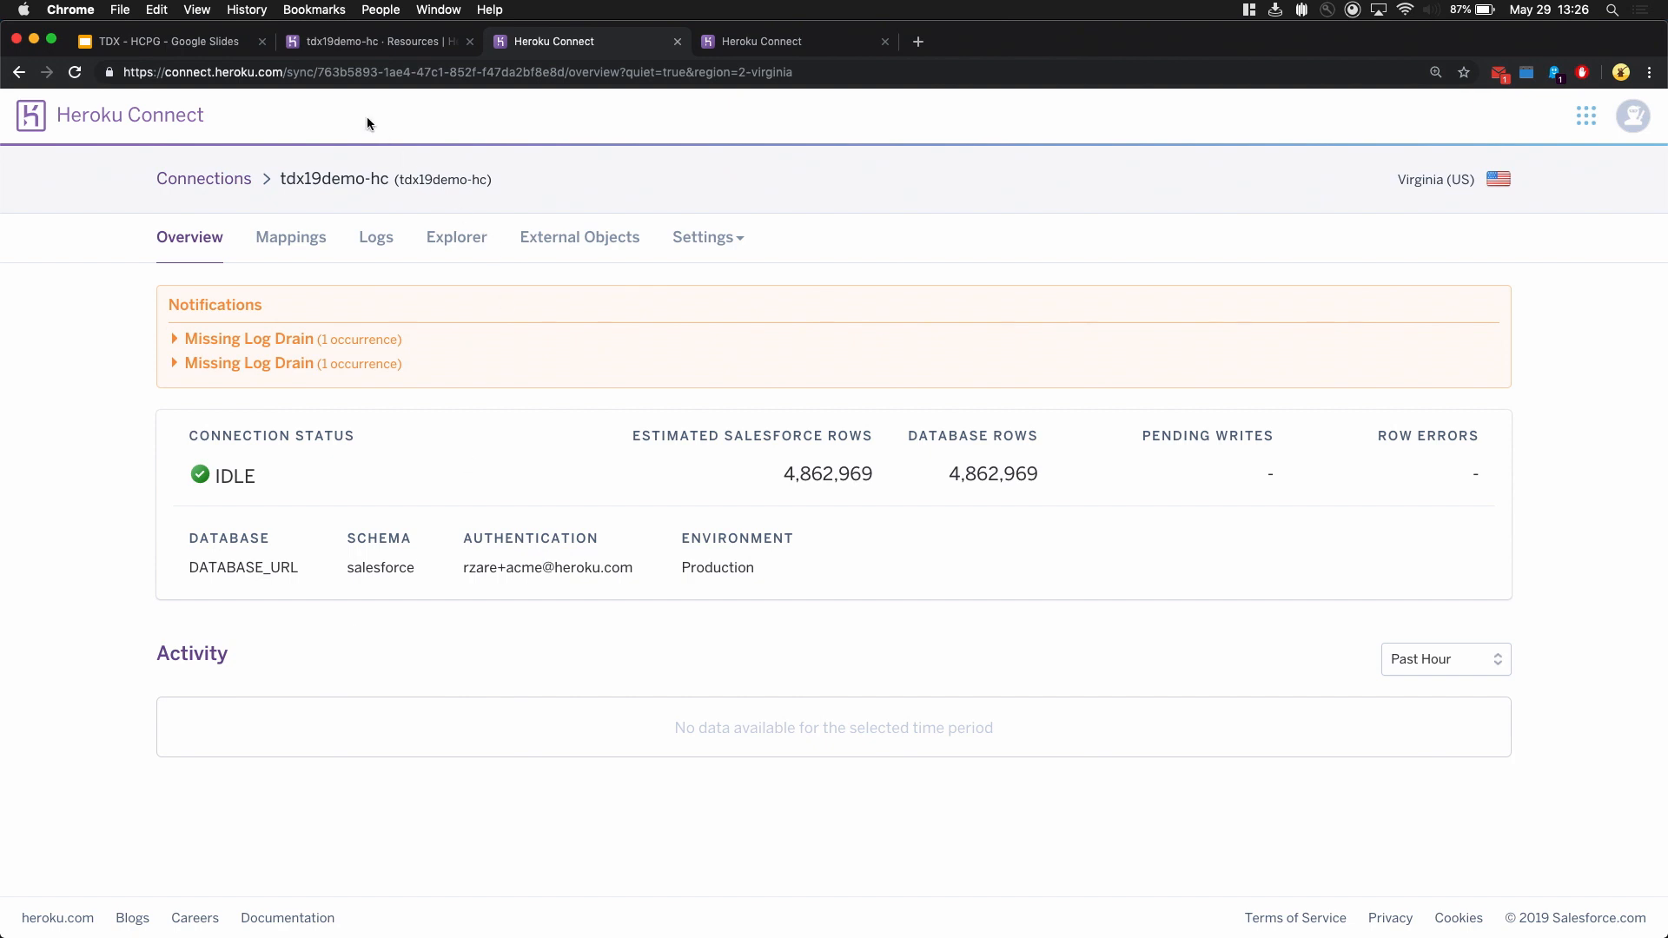
{"action": "left_click", "coordinate": [388, 43]}
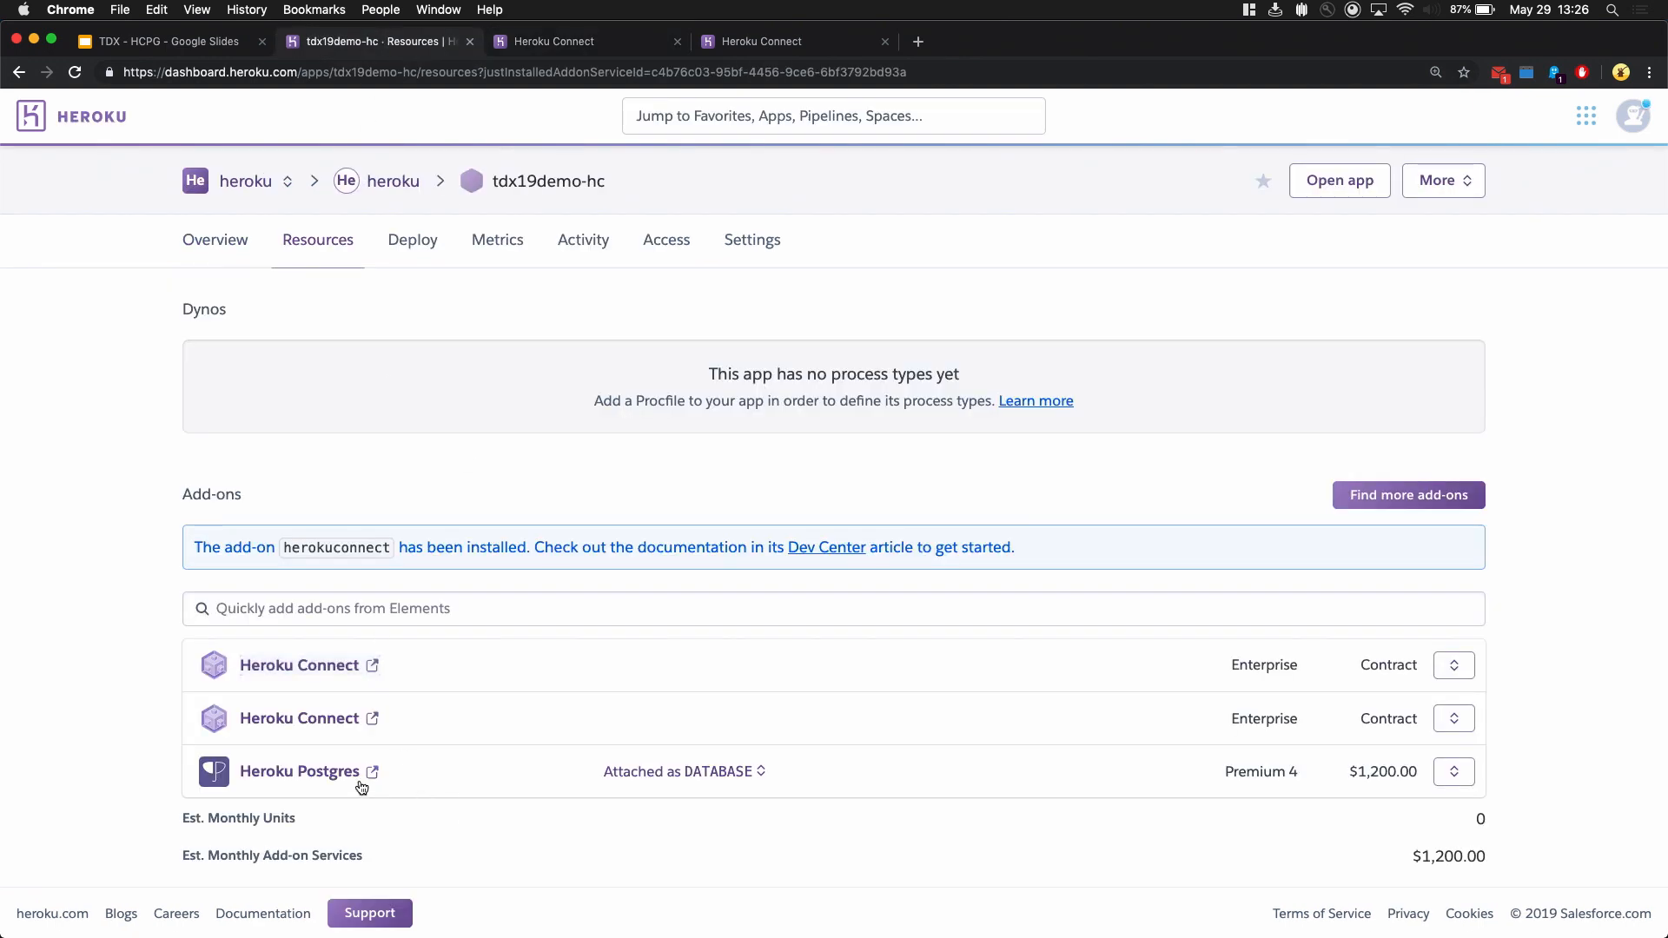
{"action": "left_click", "coordinate": [335, 719]}
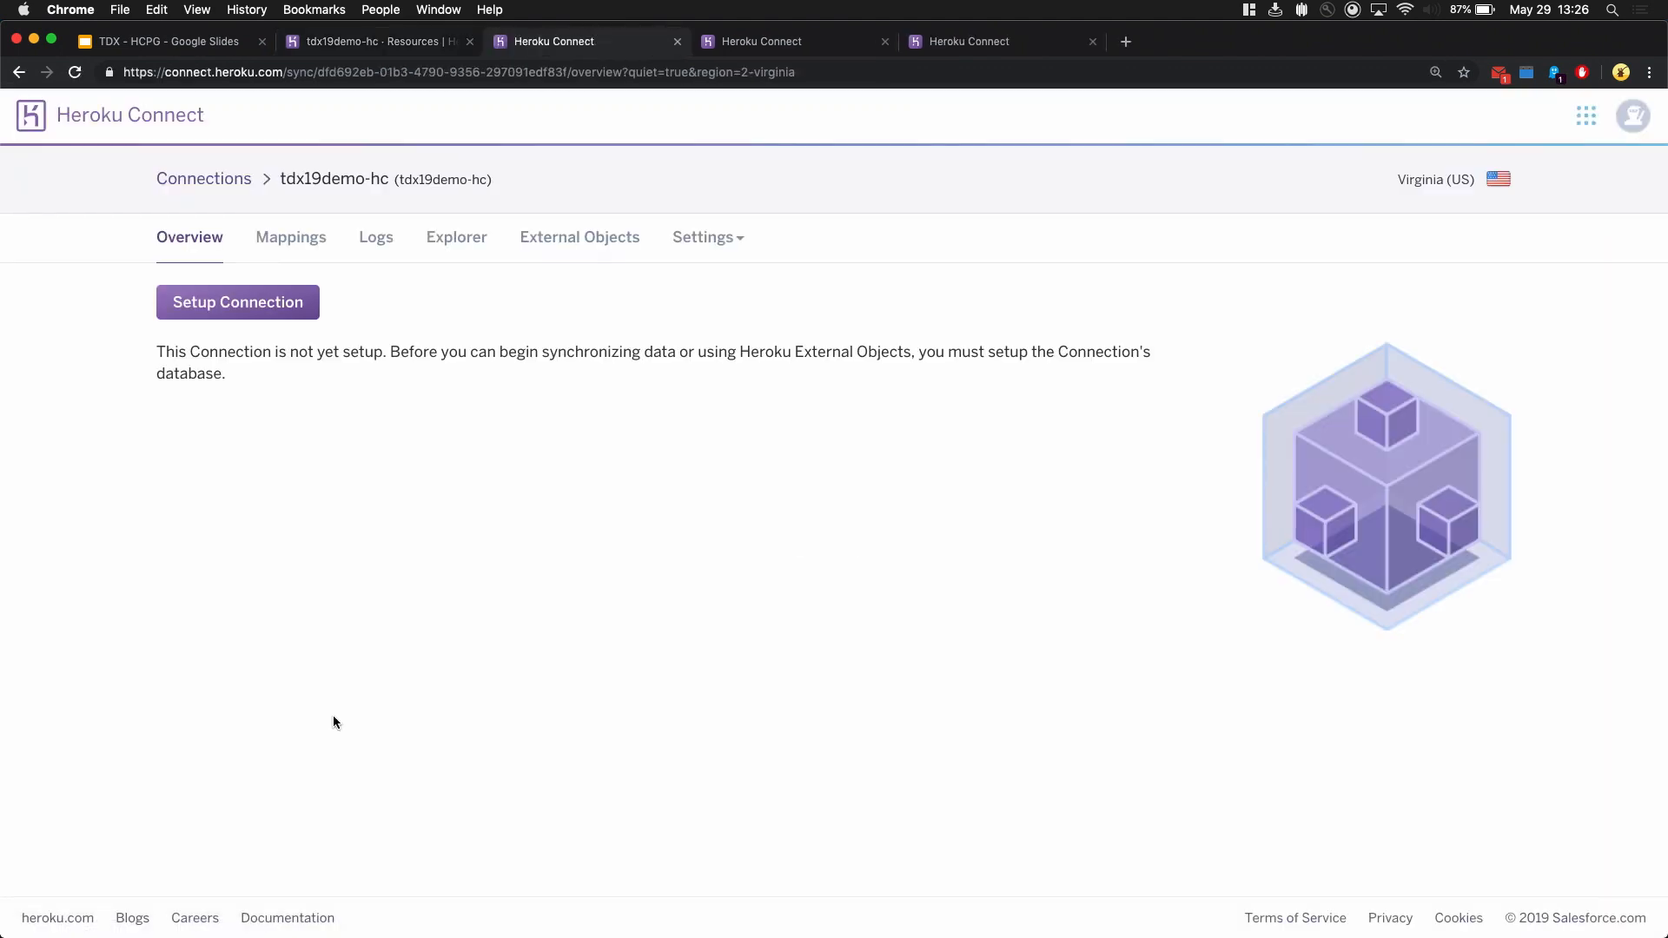
Step: Set up the connection on the DATABASE_URL Postgres database with the schema name salesforce2
{"action": "left_click", "coordinate": [274, 308]}
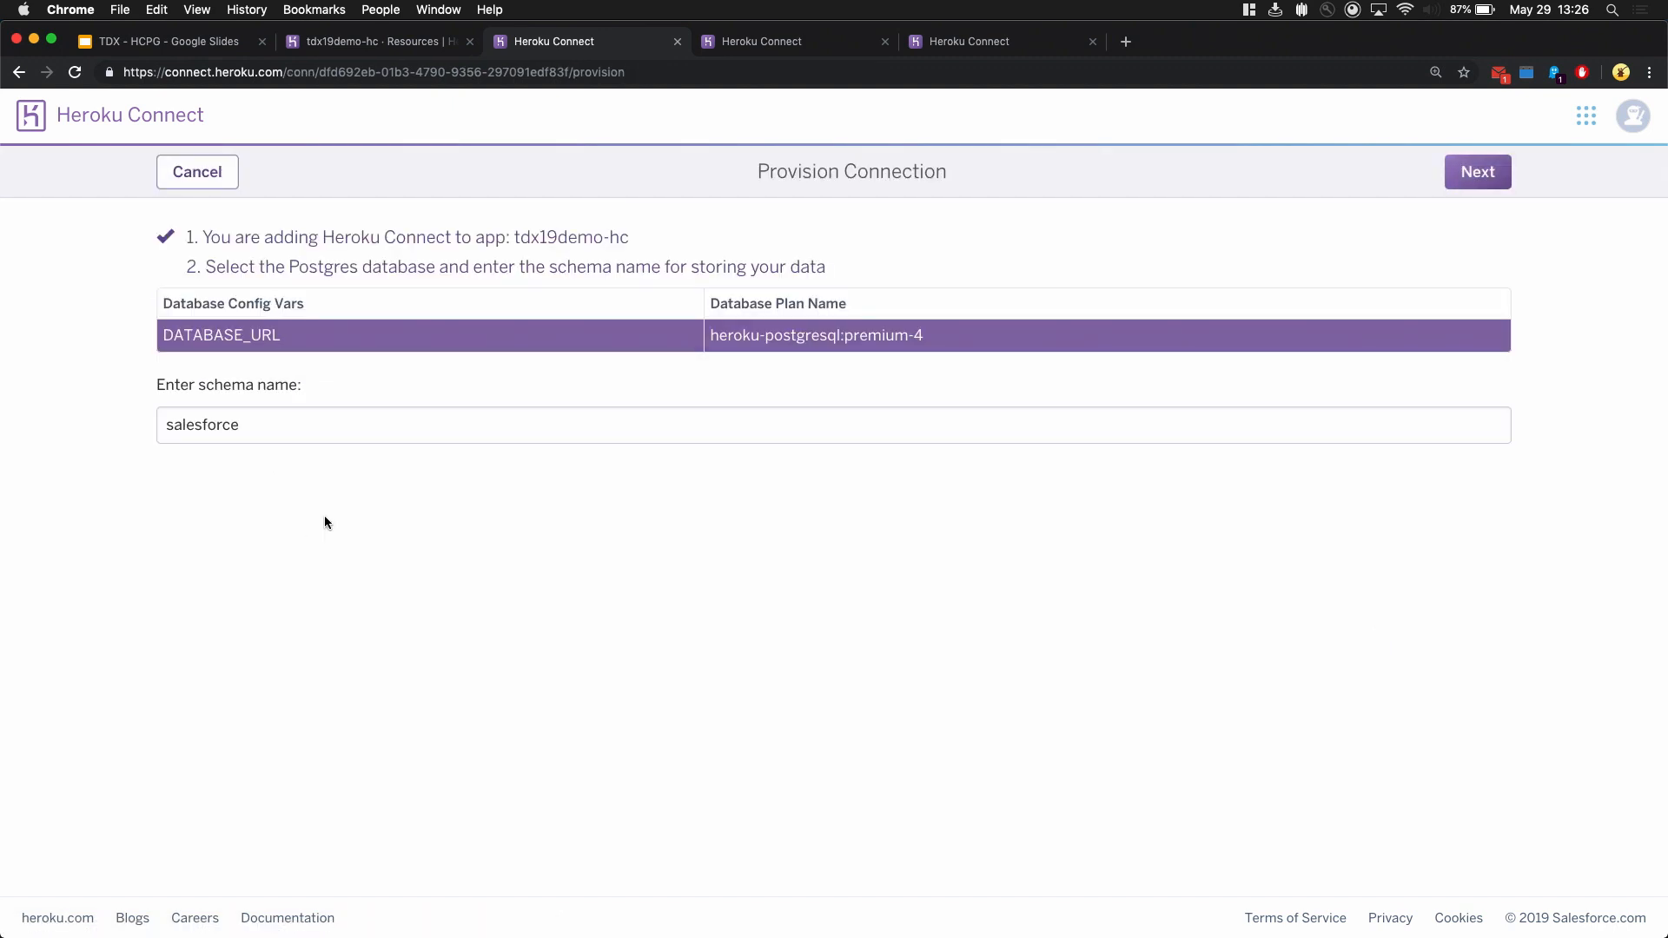
{"action": "left_click", "coordinate": [284, 421]}
{"action": "type", "text": "2"}
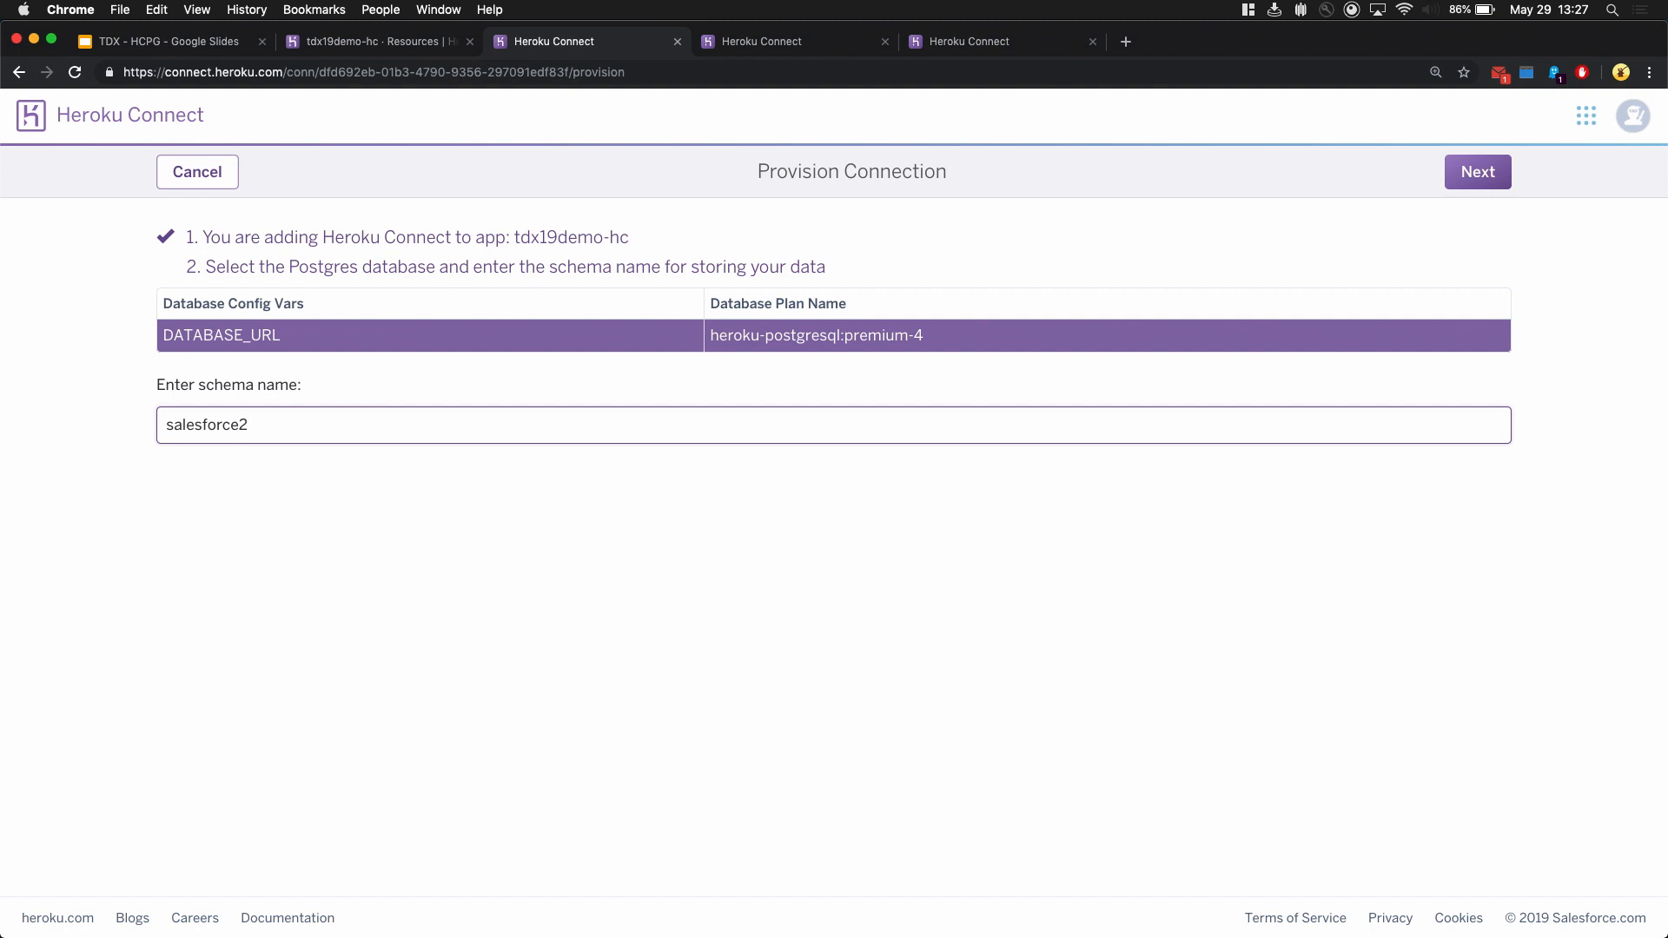
{"action": "left_click", "coordinate": [1491, 174]}
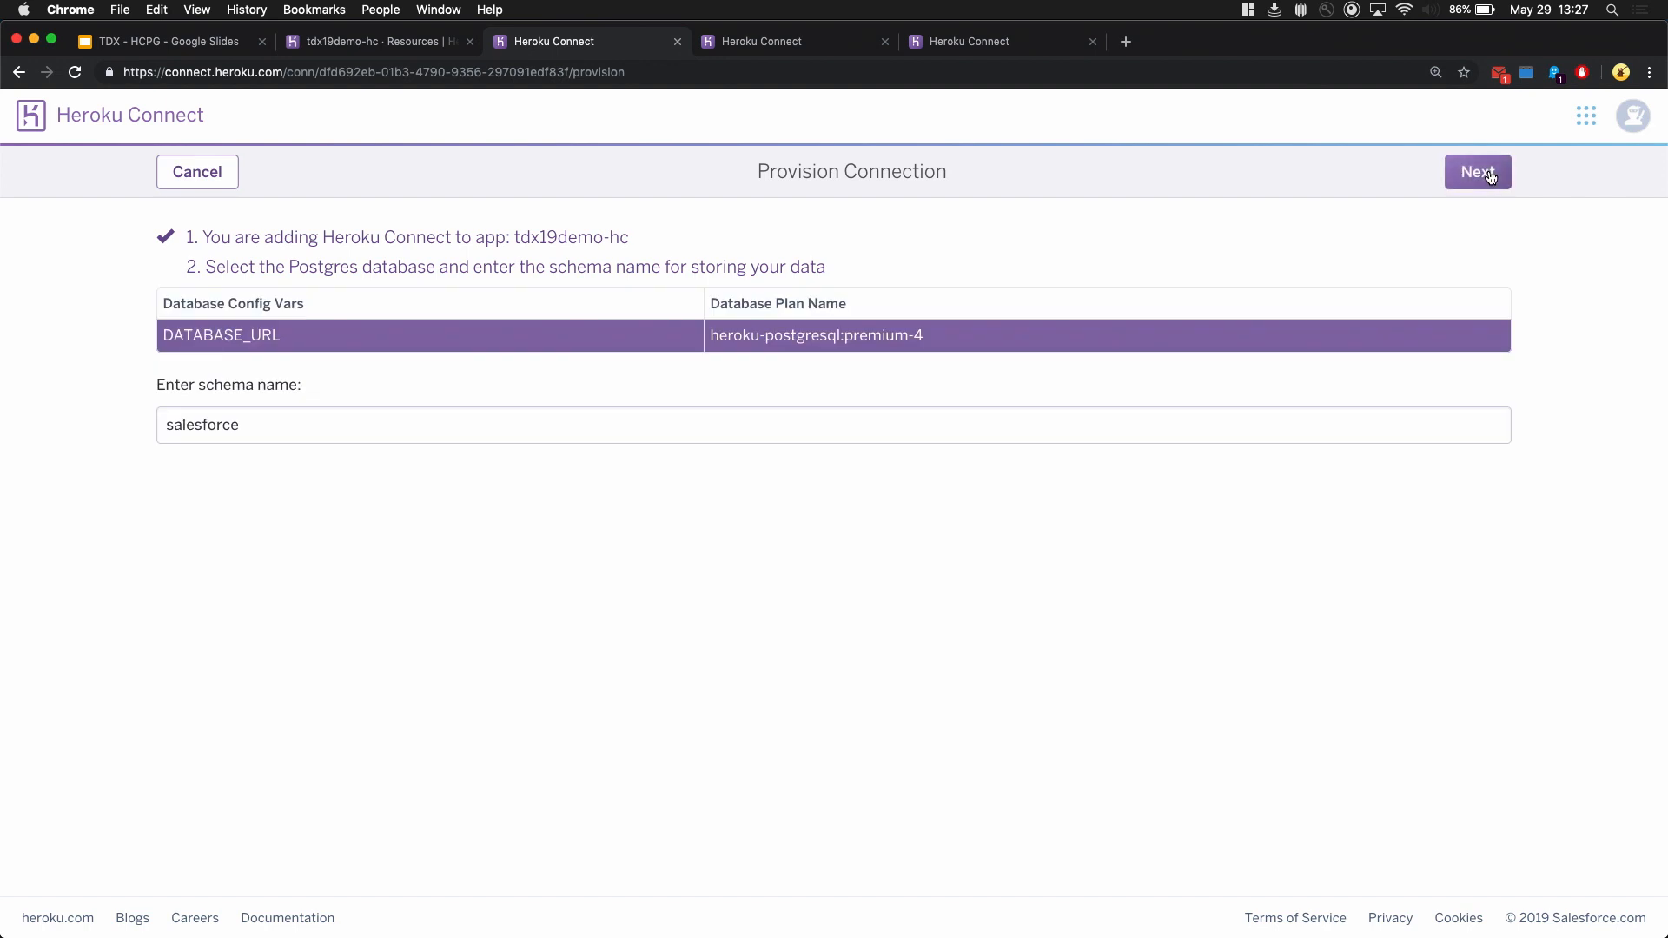
{"action": "left_click", "coordinate": [1491, 174]}
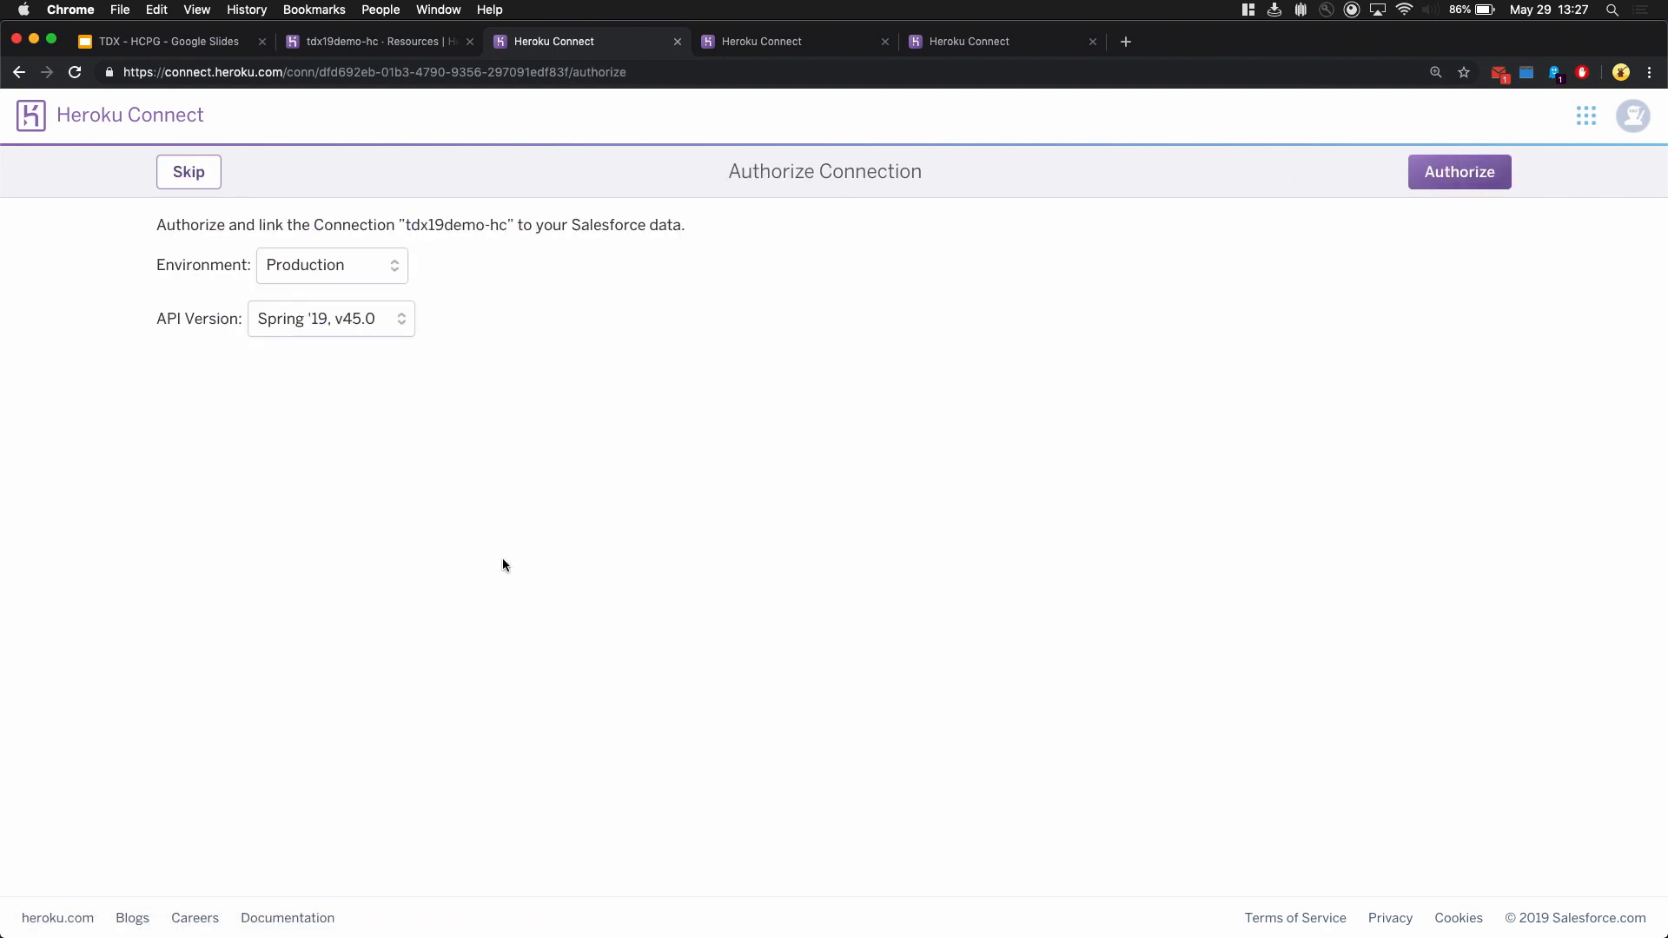
Step: Authorize the connection for the Production environment with API version Spring '19, v45.0
{"action": "left_click", "coordinate": [402, 271]}
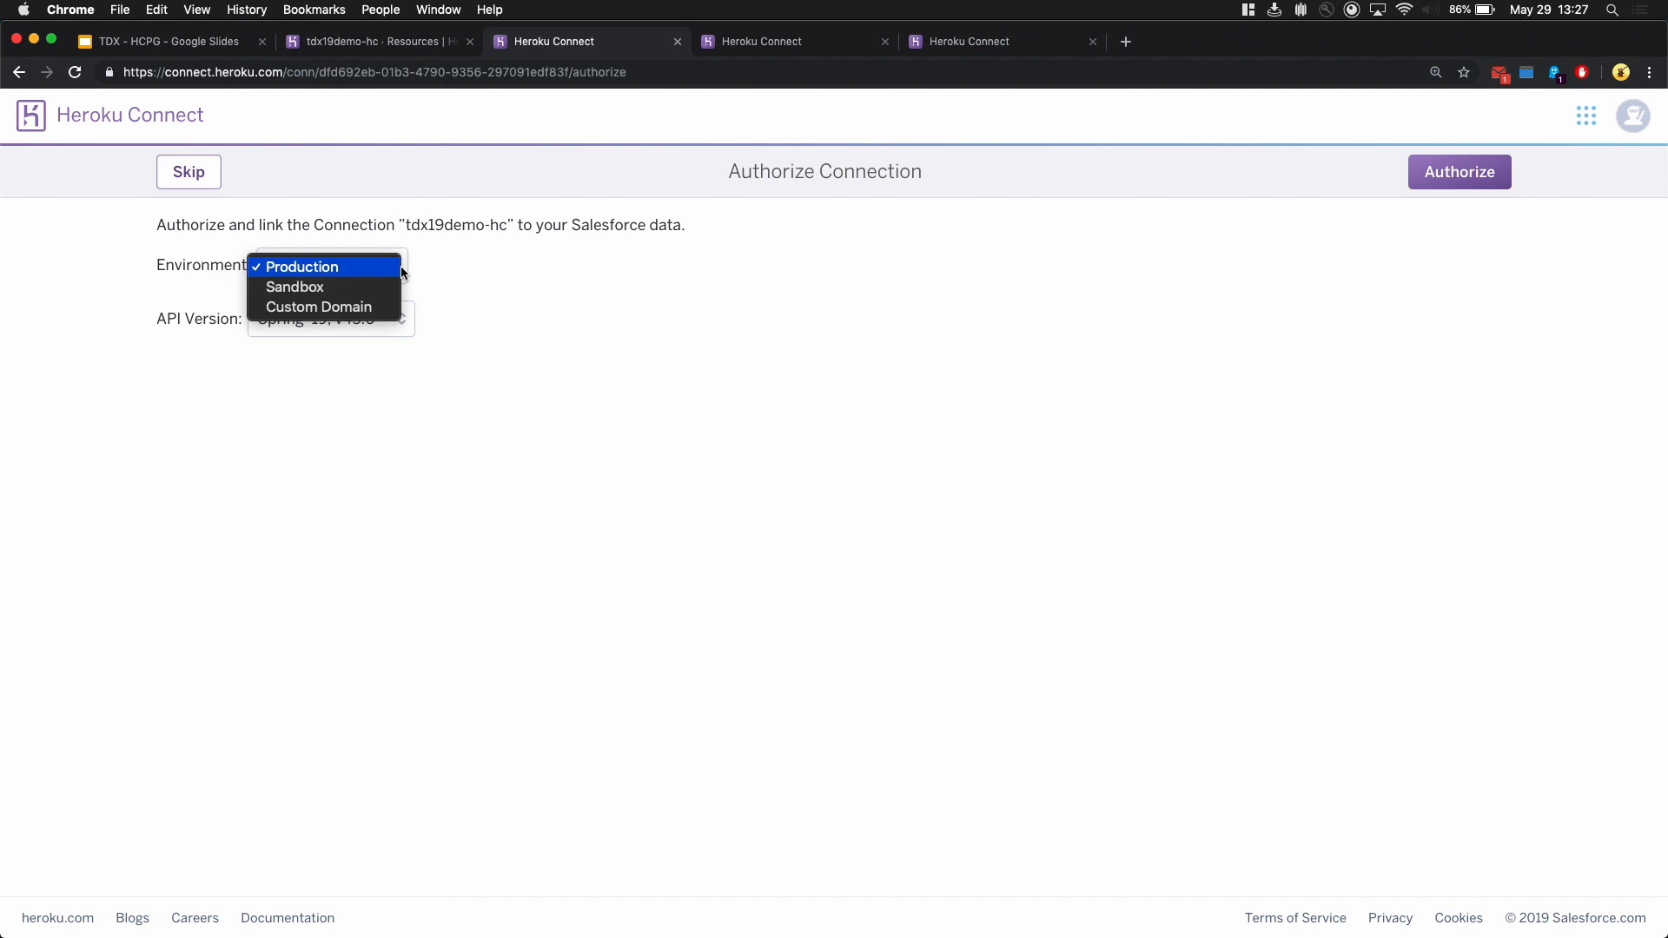
{"action": "left_click", "coordinate": [401, 271]}
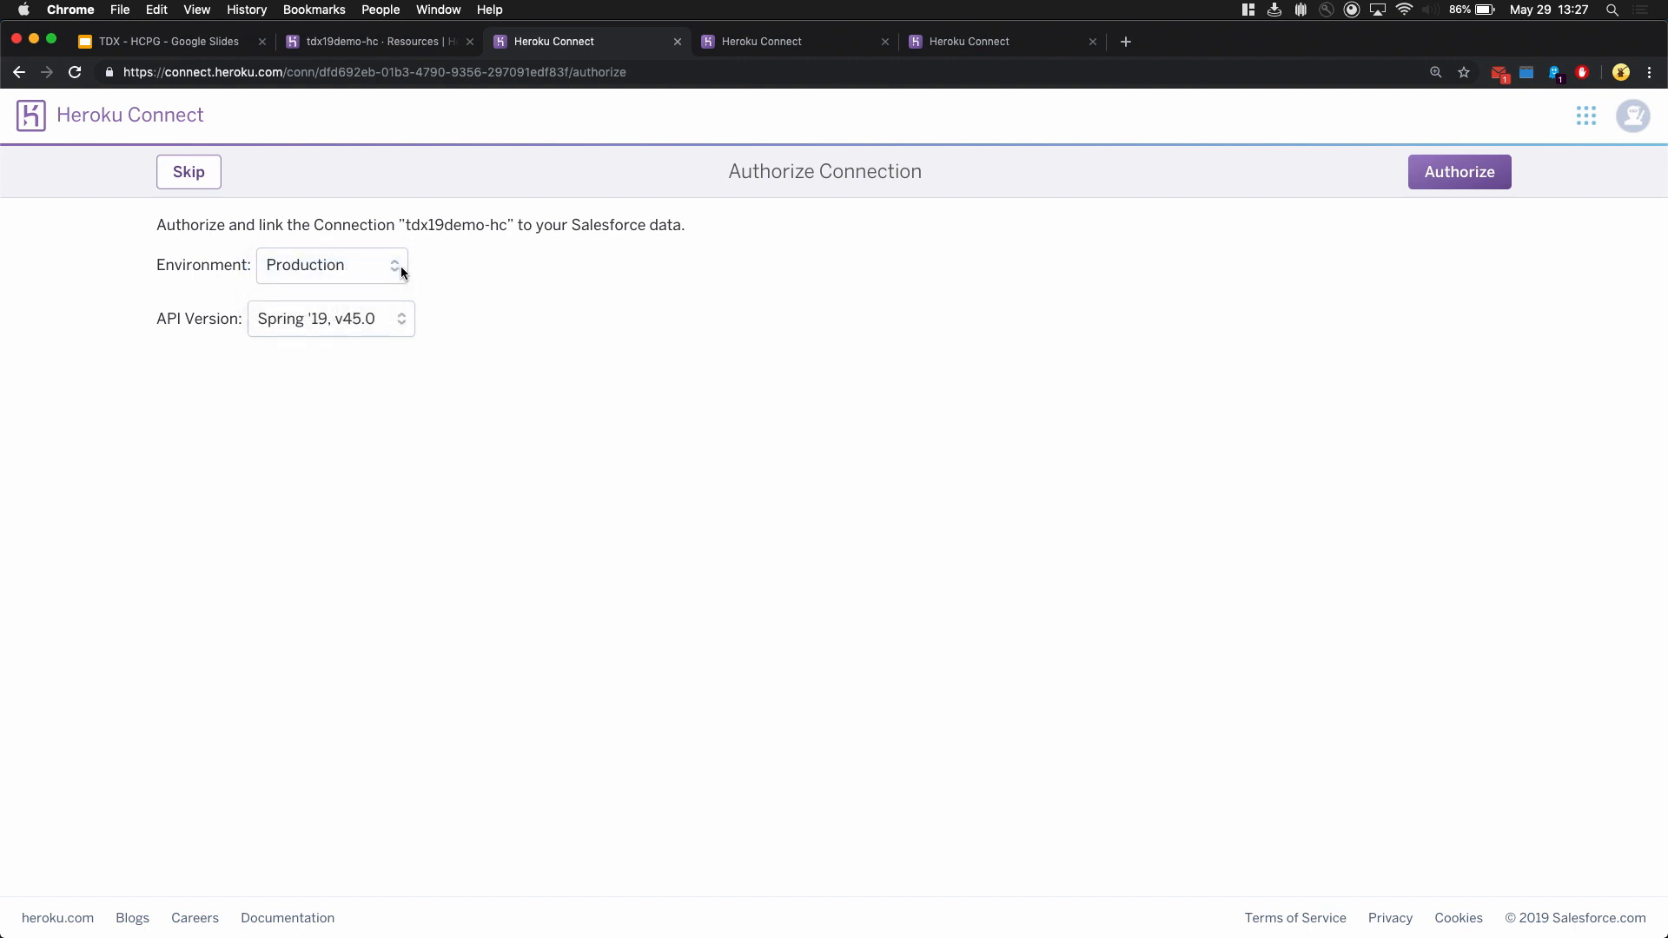
{"action": "left_click", "coordinate": [400, 330]}
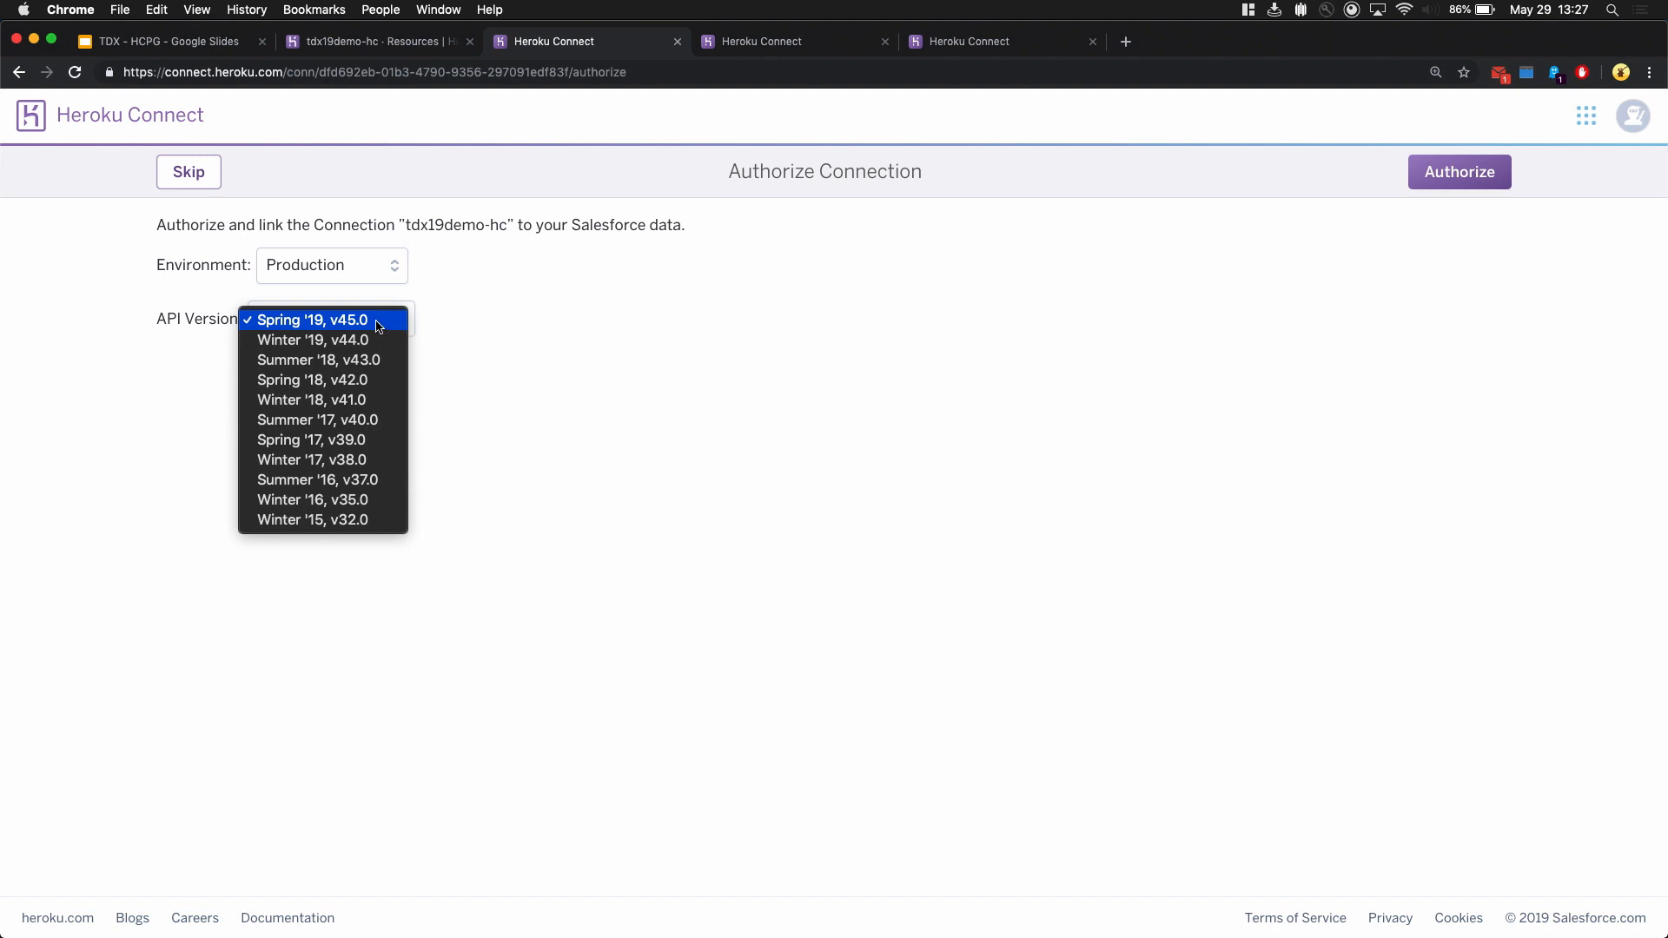
{"action": "left_click", "coordinate": [371, 320]}
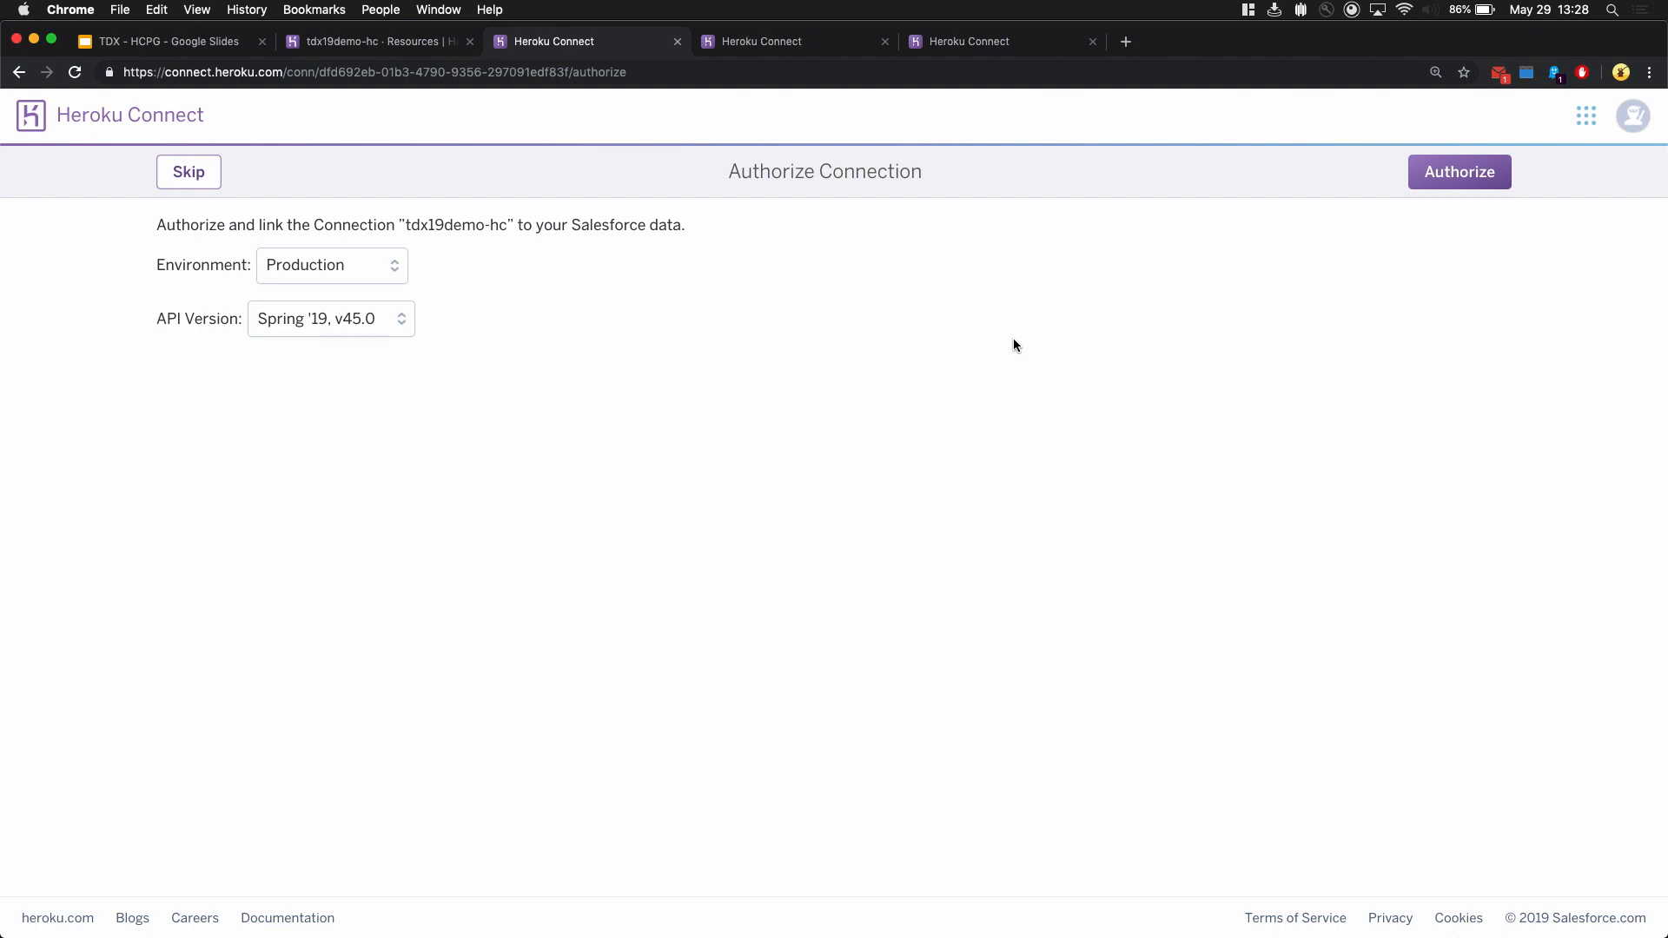
{"action": "left_click", "coordinate": [1459, 172]}
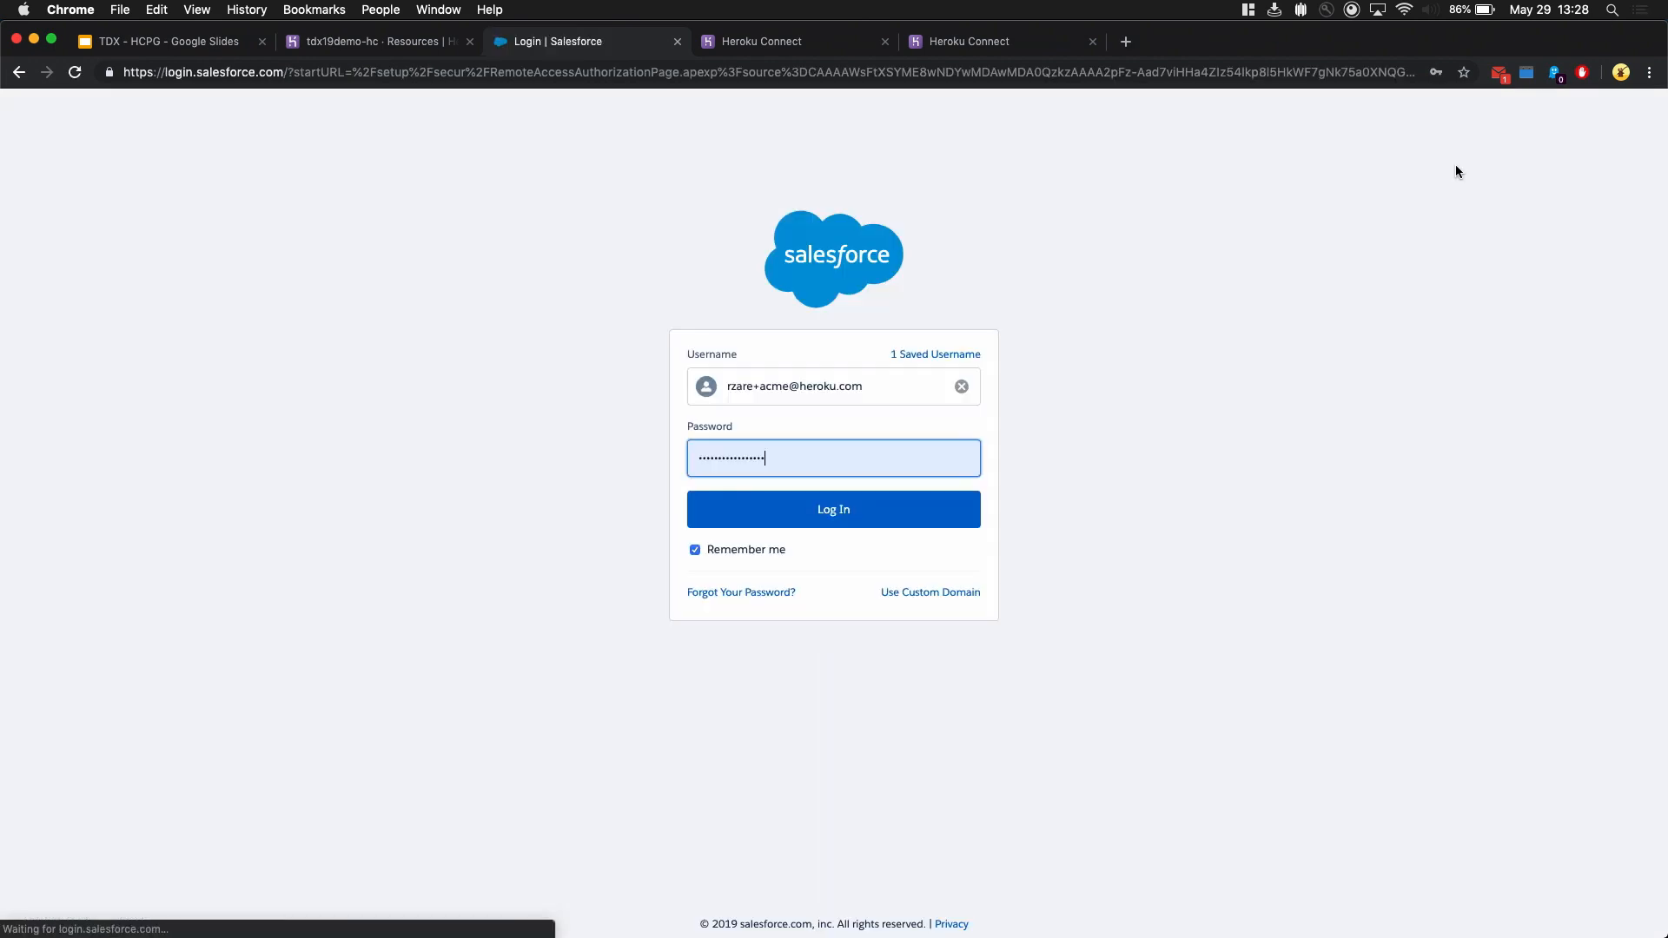
Step: Log in to Salesforce with the saved credentials and enter the texted verification code to verify the identity
{"action": "left_click", "coordinate": [836, 516]}
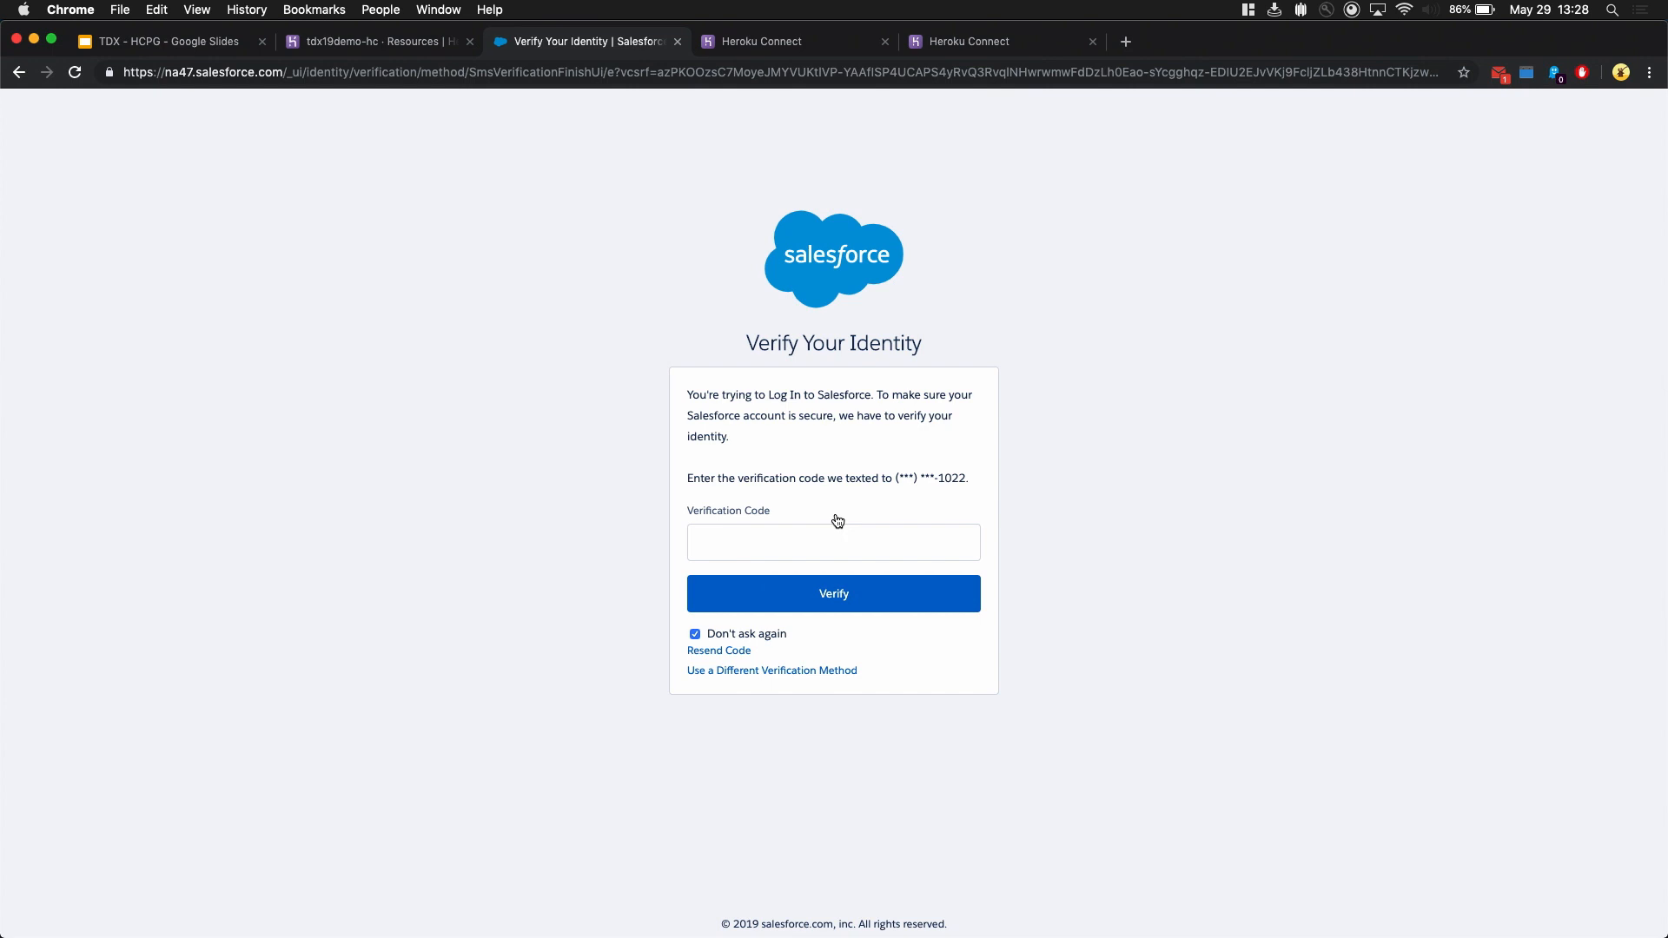
{"action": "left_click", "coordinate": [770, 544]}
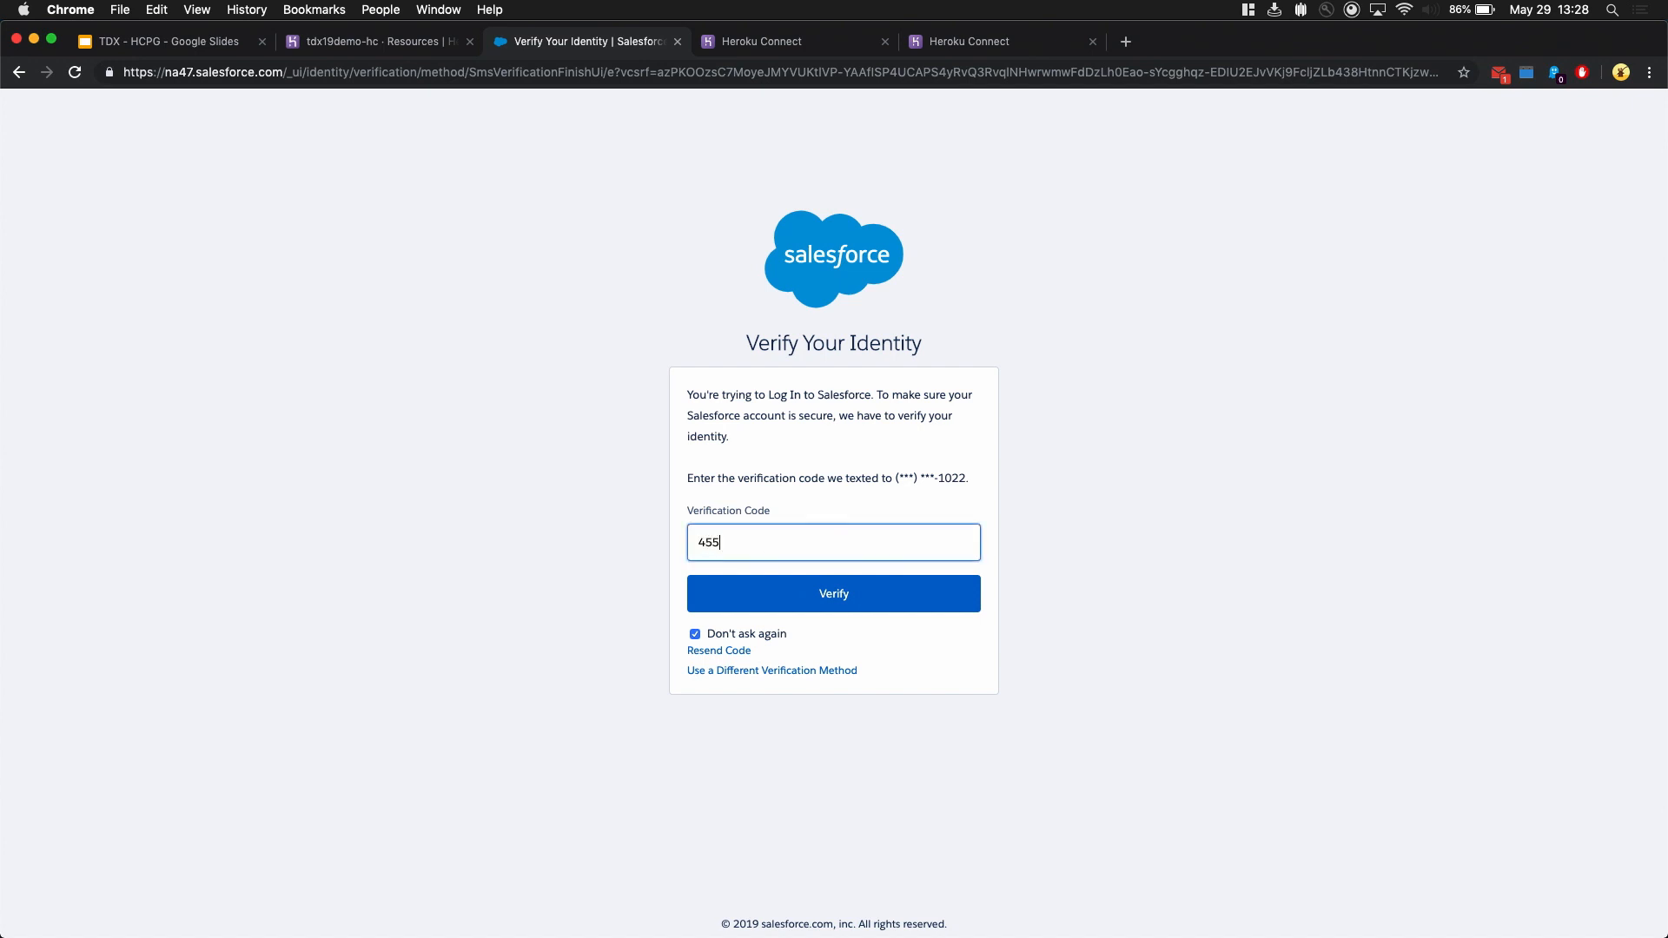
{"action": "left_click", "coordinate": [873, 605]}
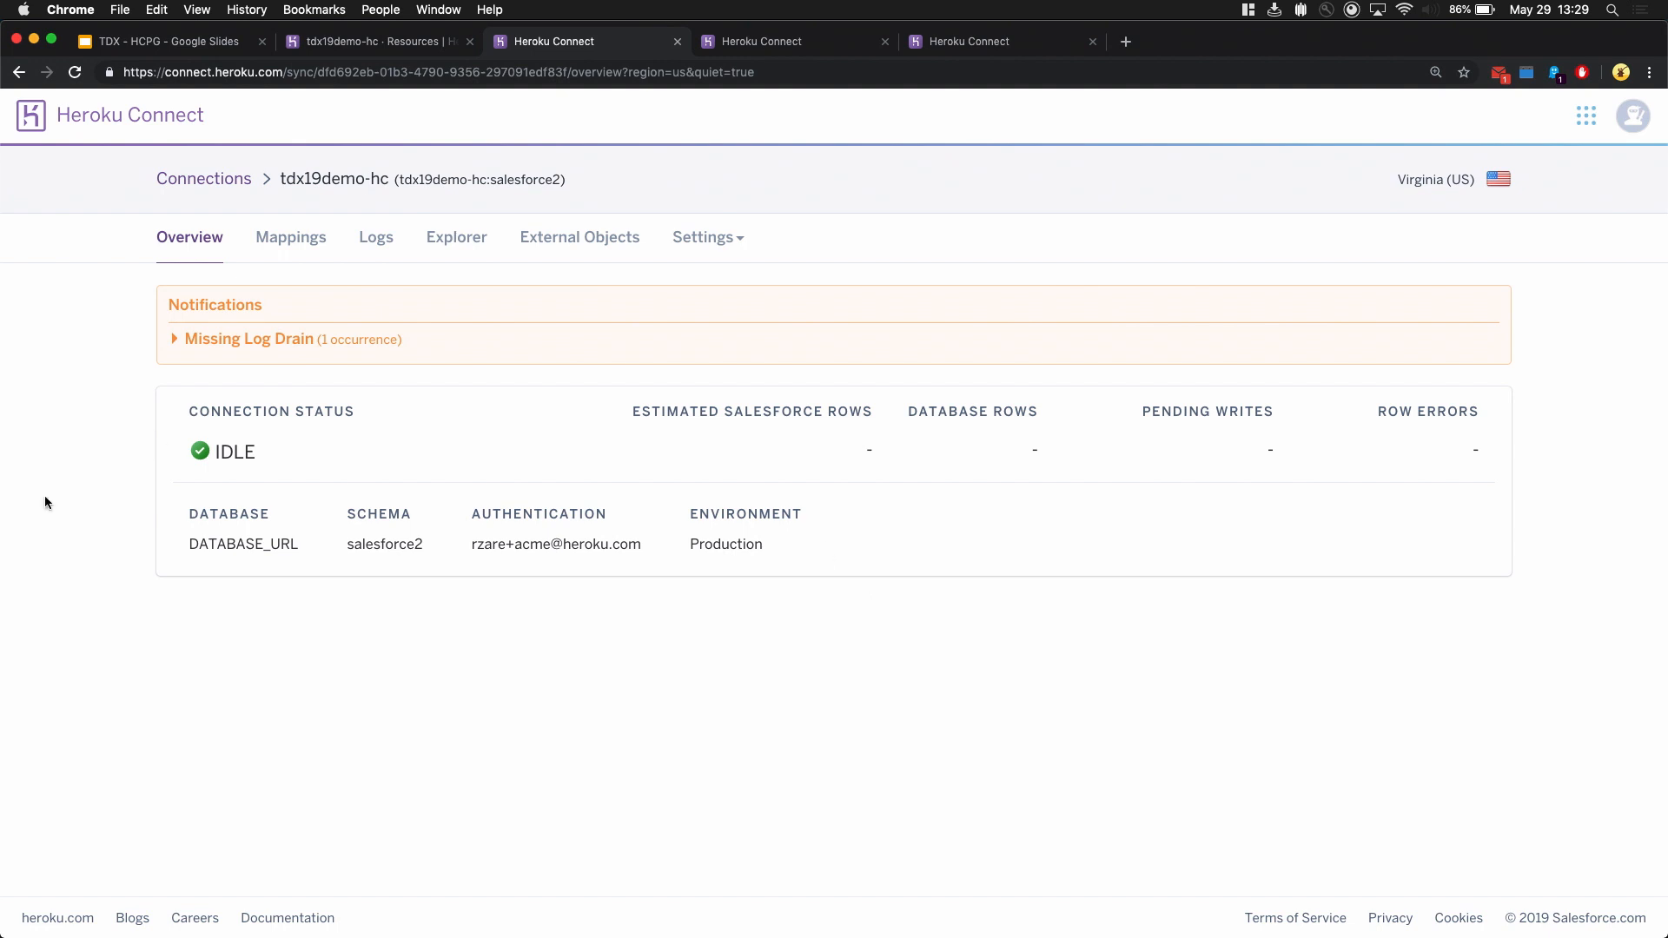
Step: Expand the Missing Log Drain notification's details and start a new mapping for the Salesforce Account object
{"action": "left_click", "coordinate": [172, 342]}
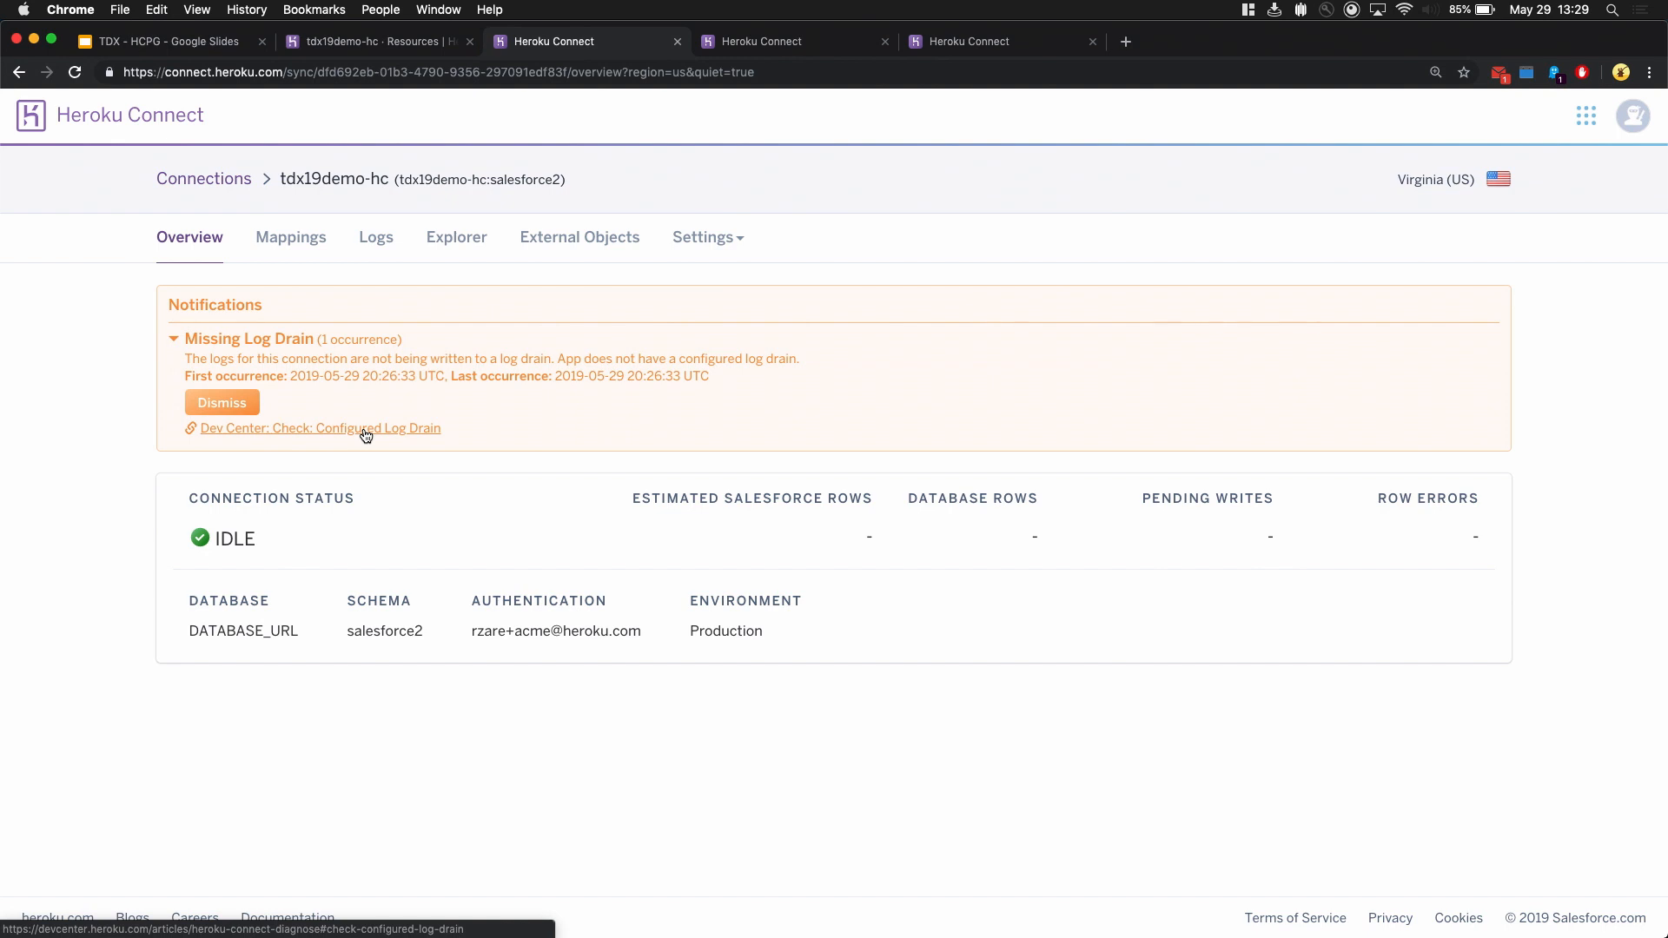
{"action": "left_click", "coordinate": [313, 246]}
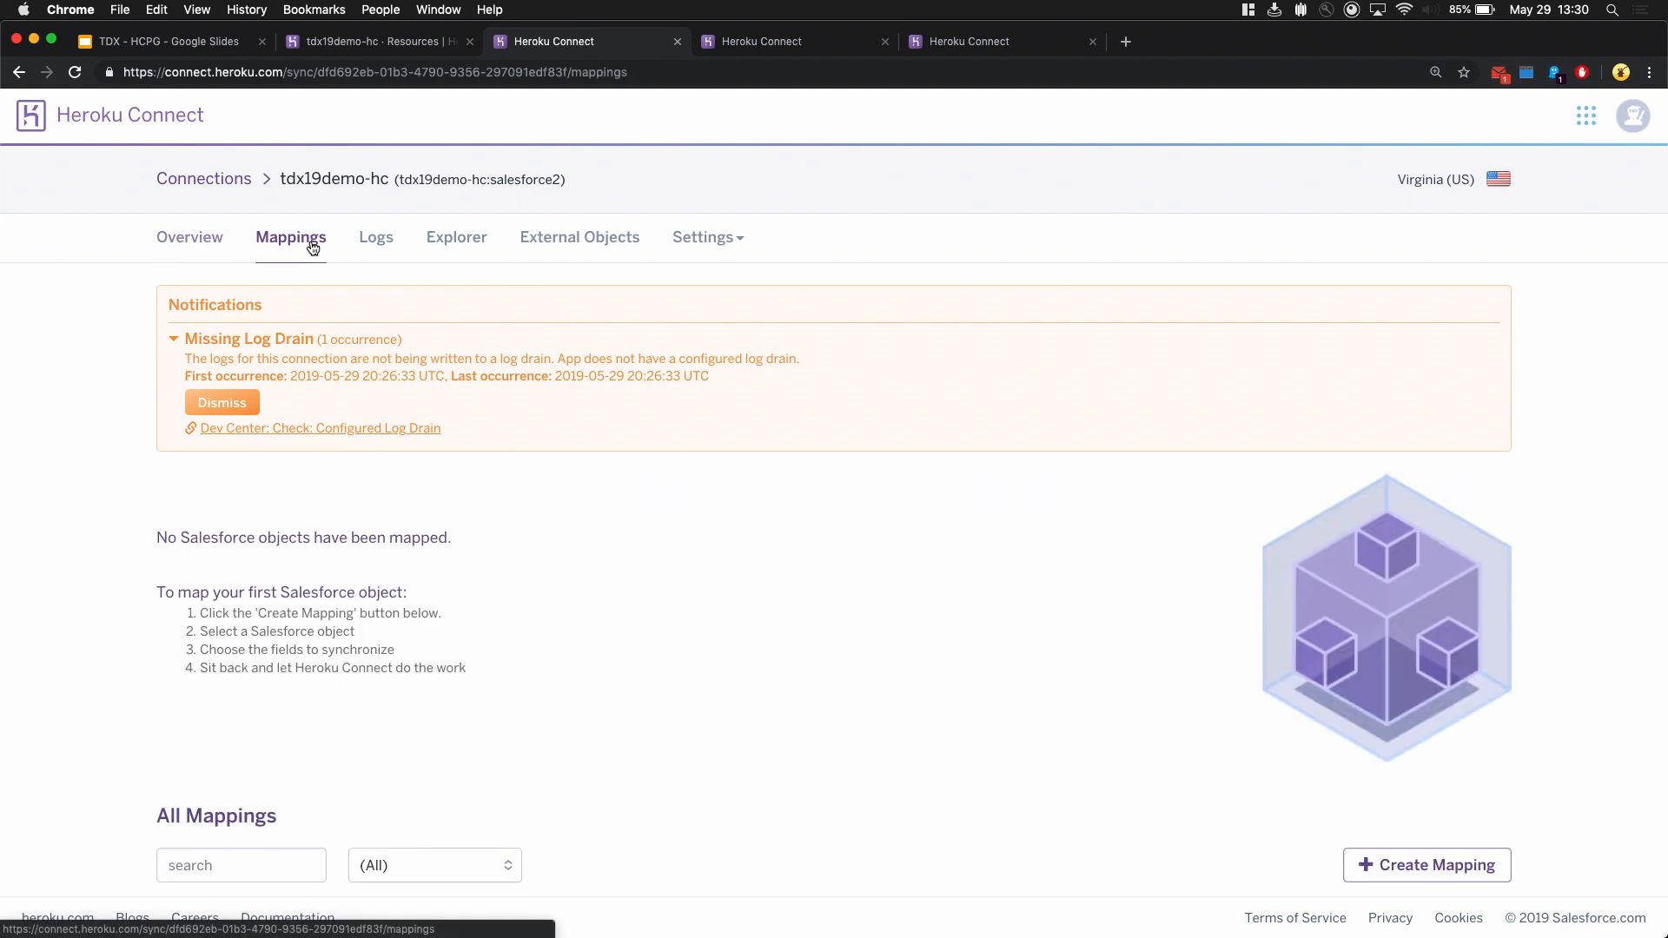
{"action": "scroll", "coordinate": [630, 599], "scroll_direction": "down", "scroll_amount": 2}
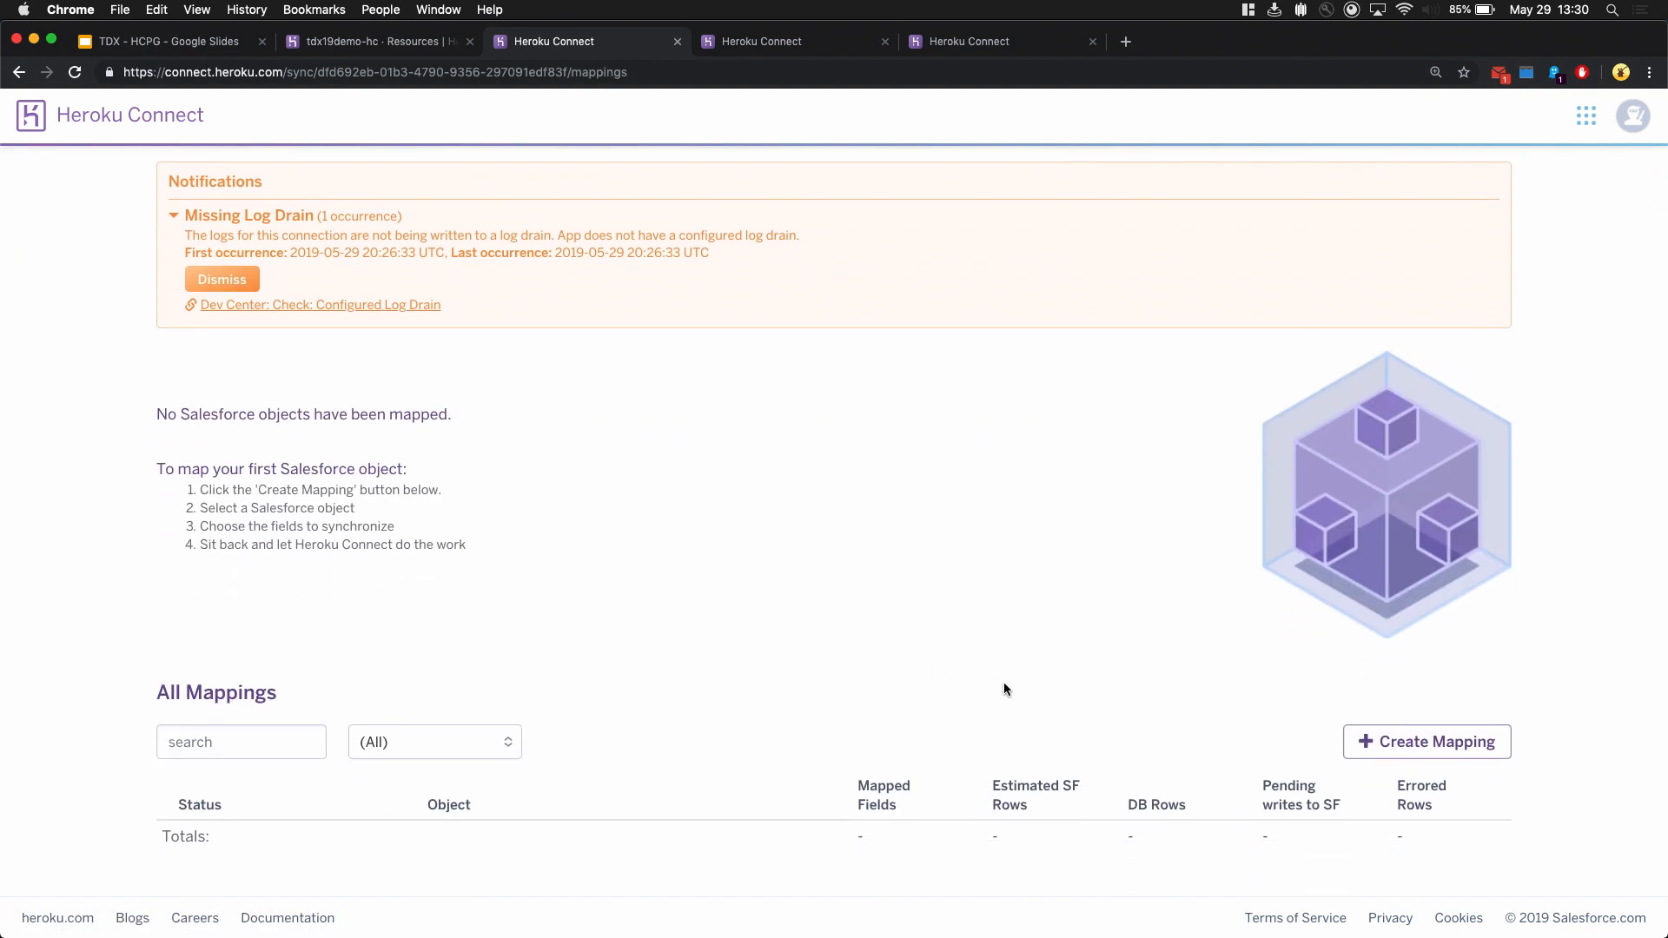
{"action": "scroll", "coordinate": [1005, 690], "scroll_direction": "up", "scroll_amount": 2}
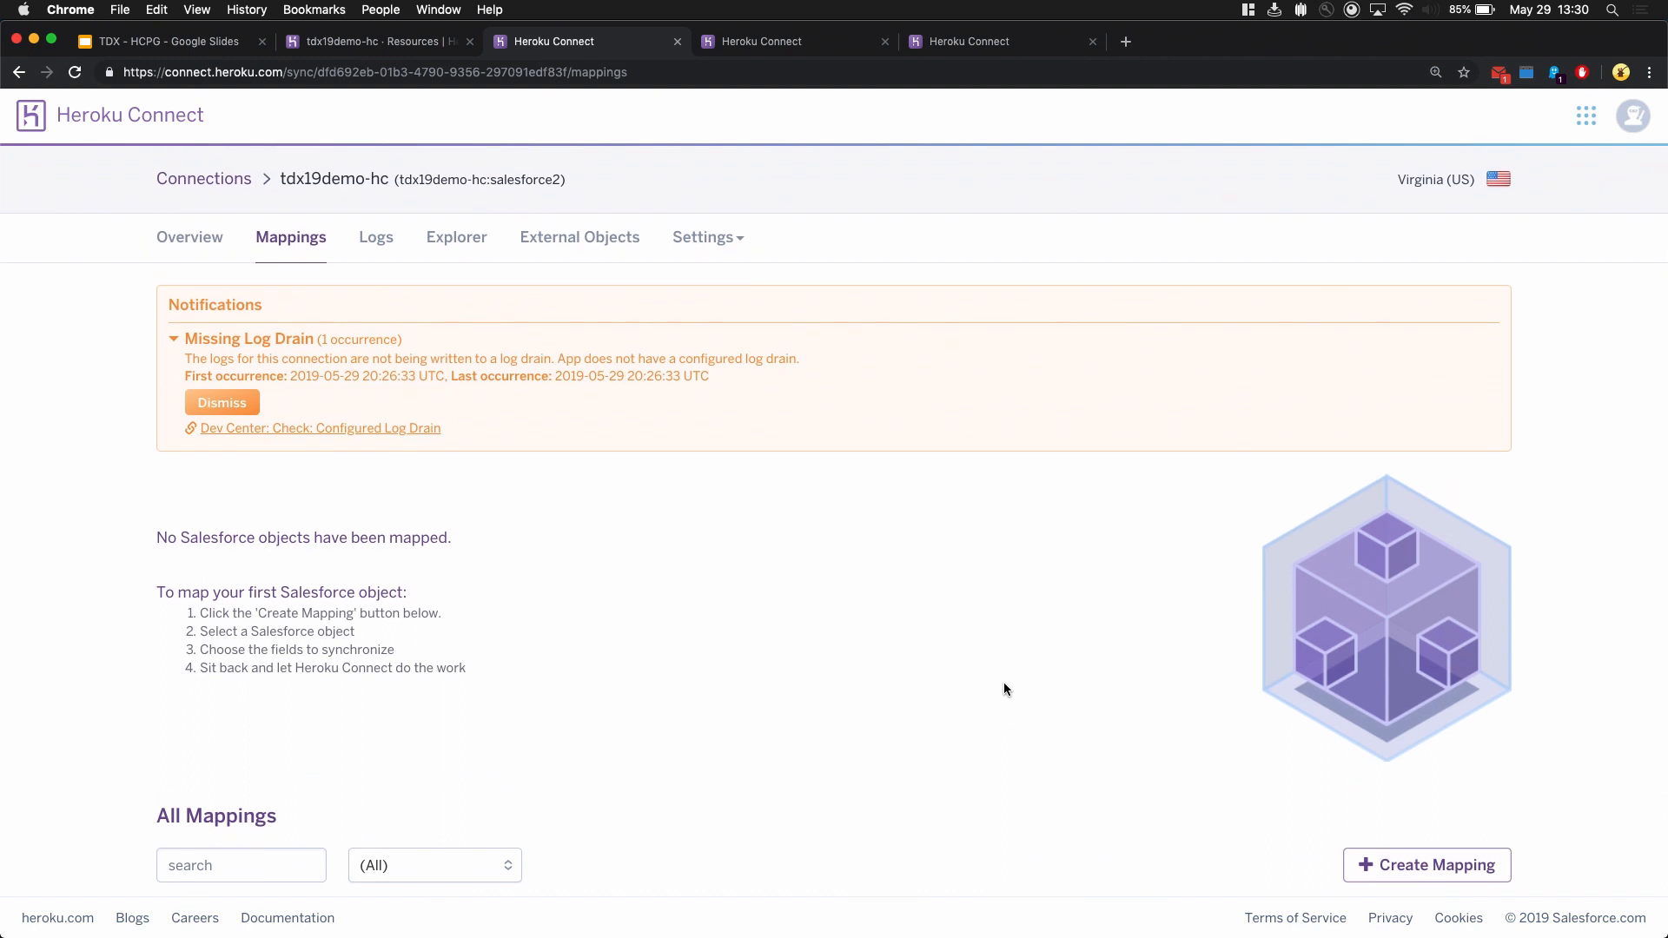
{"action": "left_click", "coordinate": [1479, 863]}
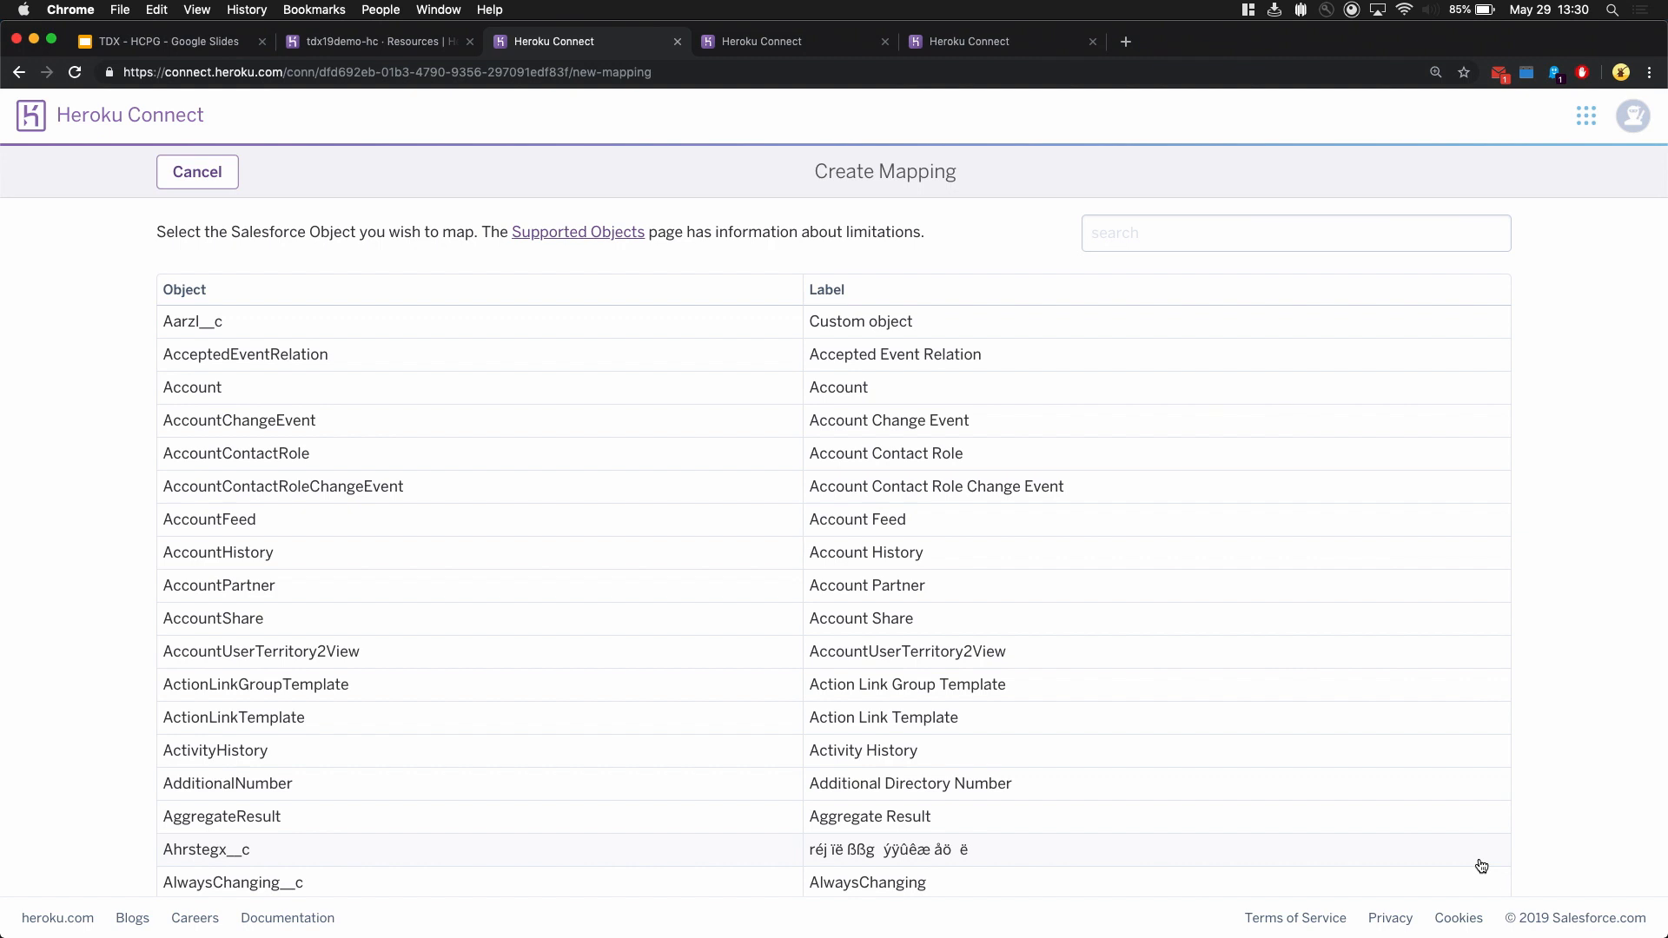
{"action": "left_click", "coordinate": [236, 388]}
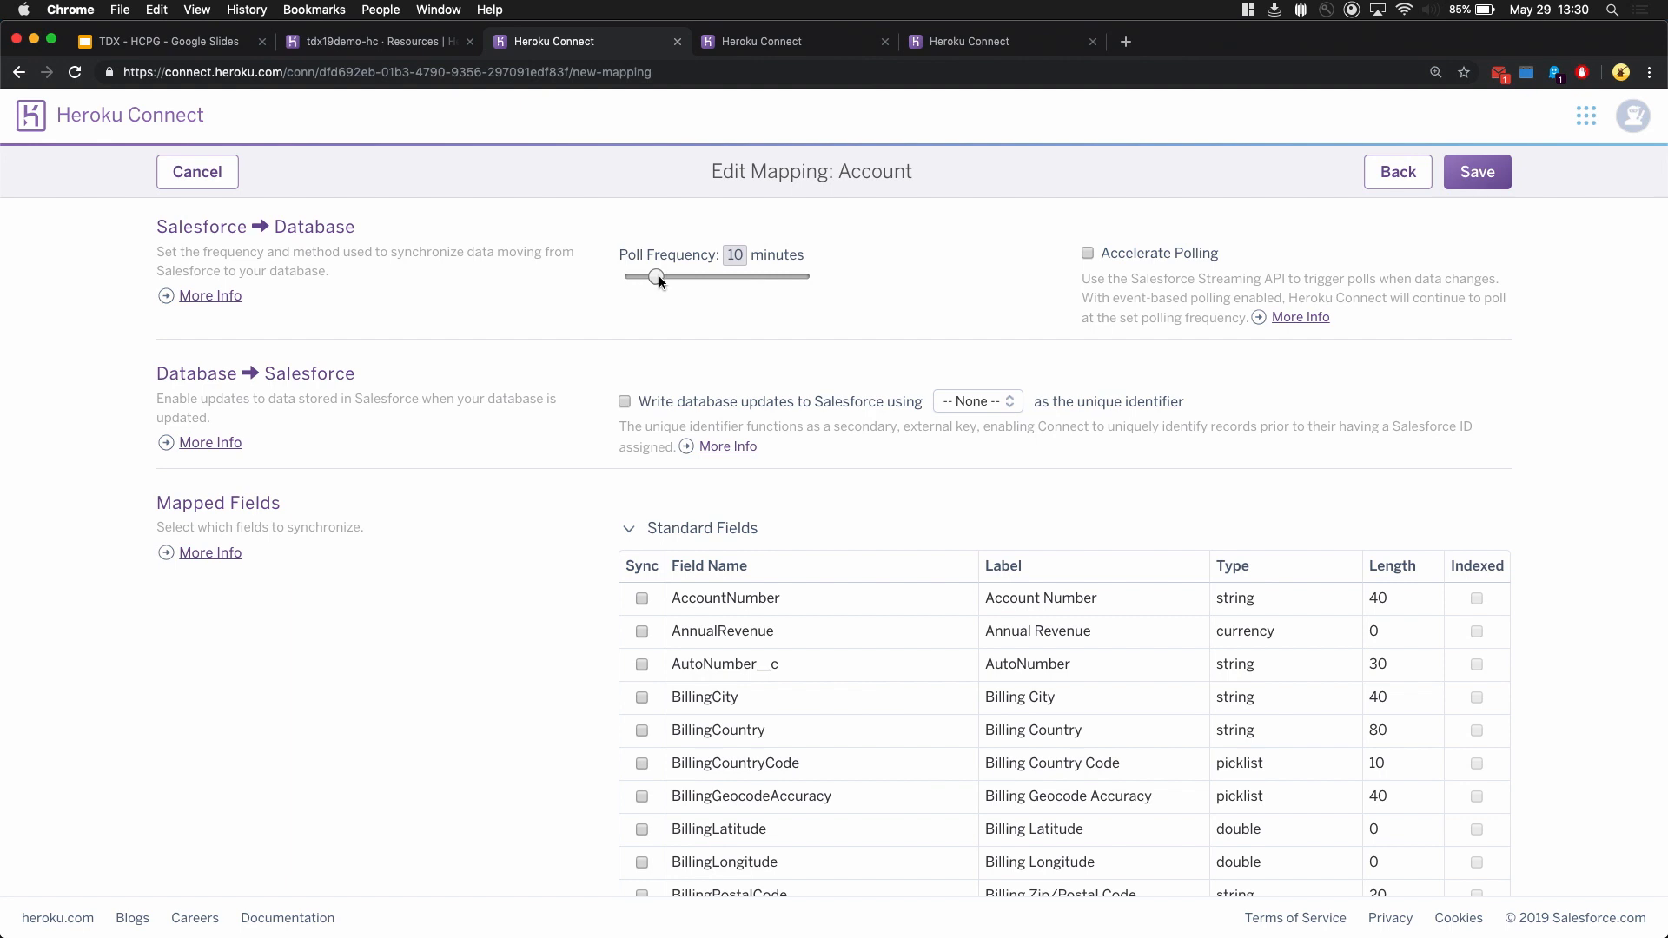
Step: Set the Account mapping to poll every 2 minutes with Accelerate Polling enabled, and try out writing database updates to Salesforce before switching it off
{"action": "left_click_drag", "start_coordinate": [658, 278], "coordinate": [698, 280]}
{"action": "left_click_drag", "start_coordinate": [651, 276], "coordinate": [633, 277]}
{"action": "left_click", "coordinate": [626, 402]}
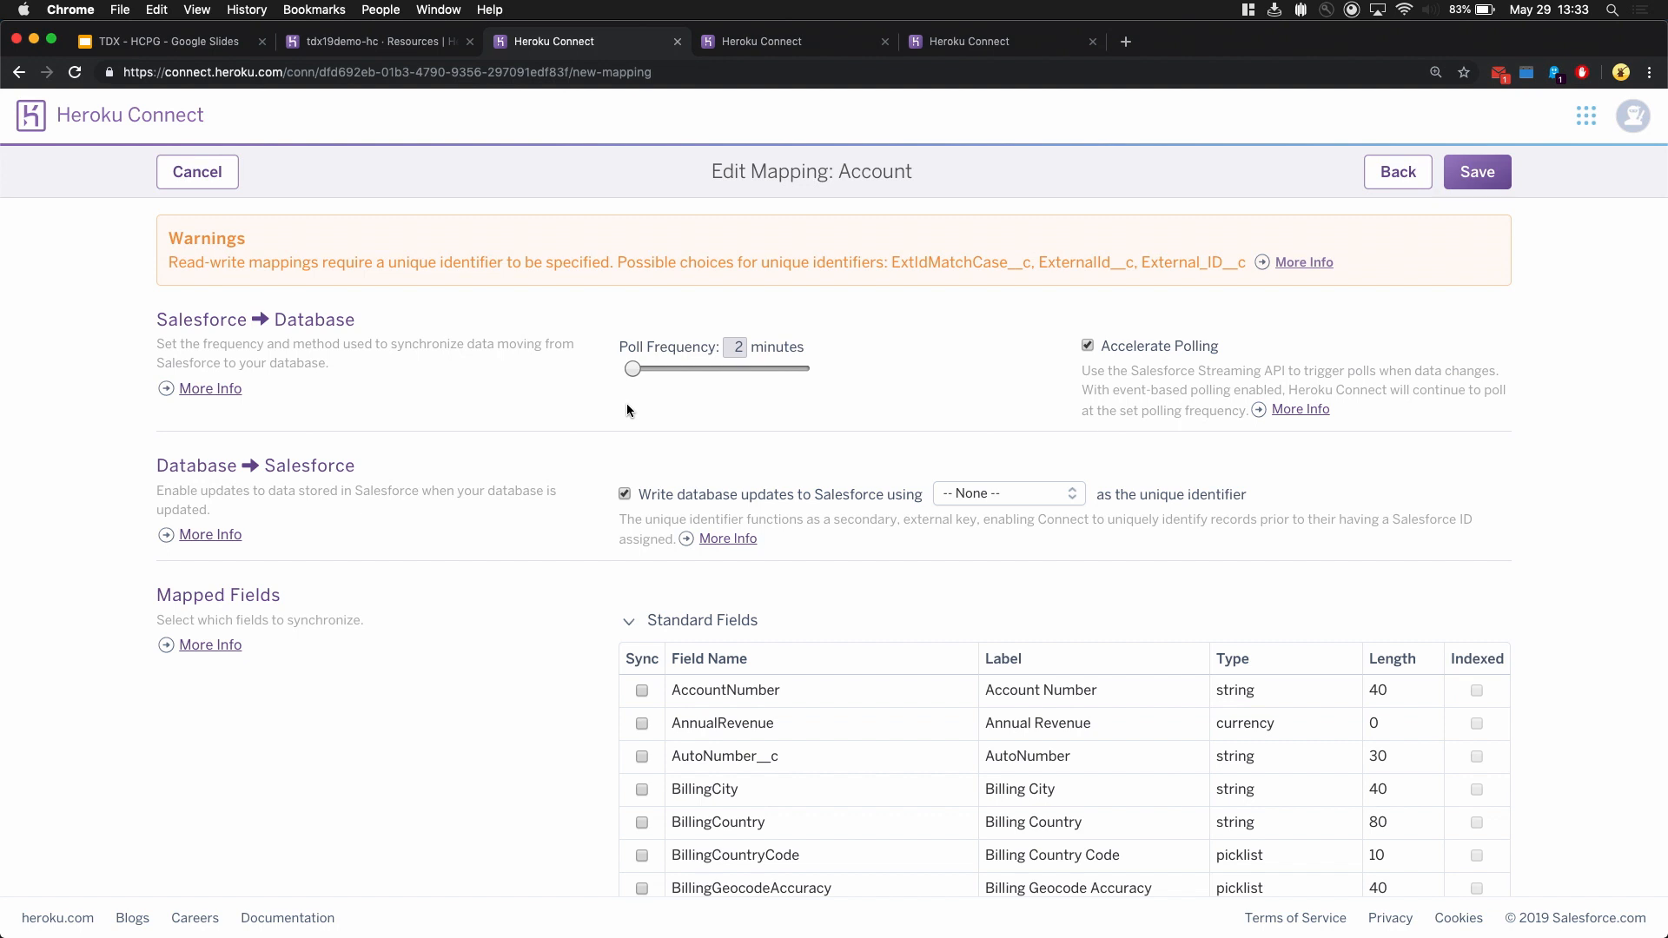
{"action": "left_click", "coordinate": [624, 497]}
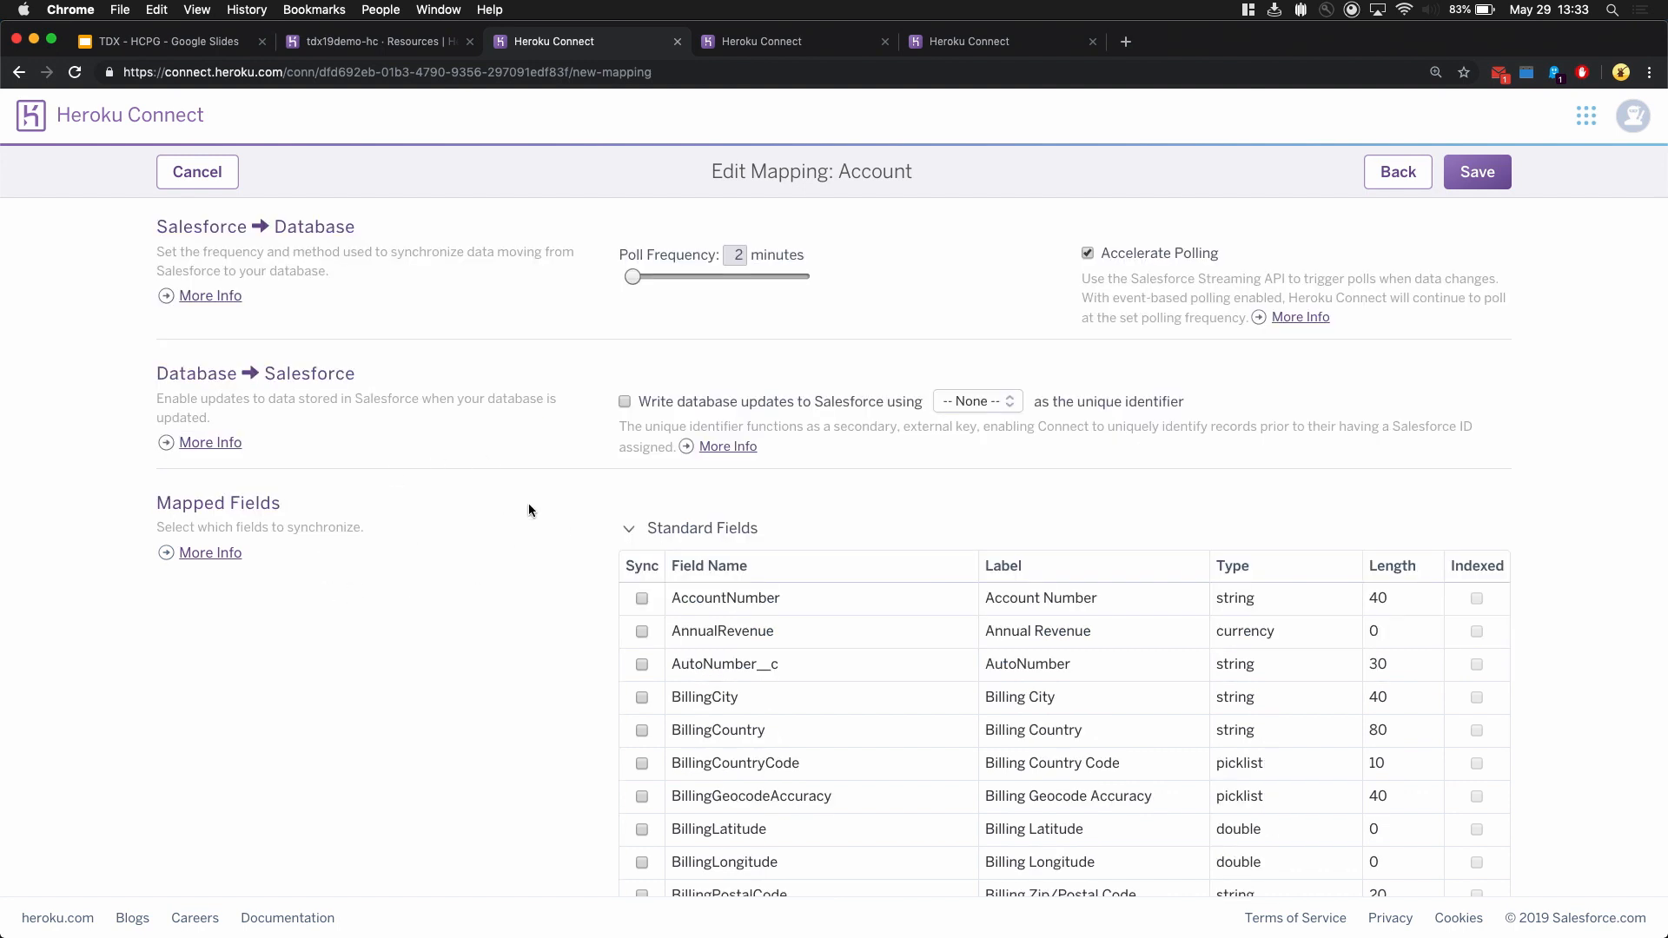
Step: Look through the standard fields available for syncing in the Account mapping, including those already selected
{"action": "scroll", "coordinate": [528, 510], "scroll_direction": "down", "scroll_amount": 1}
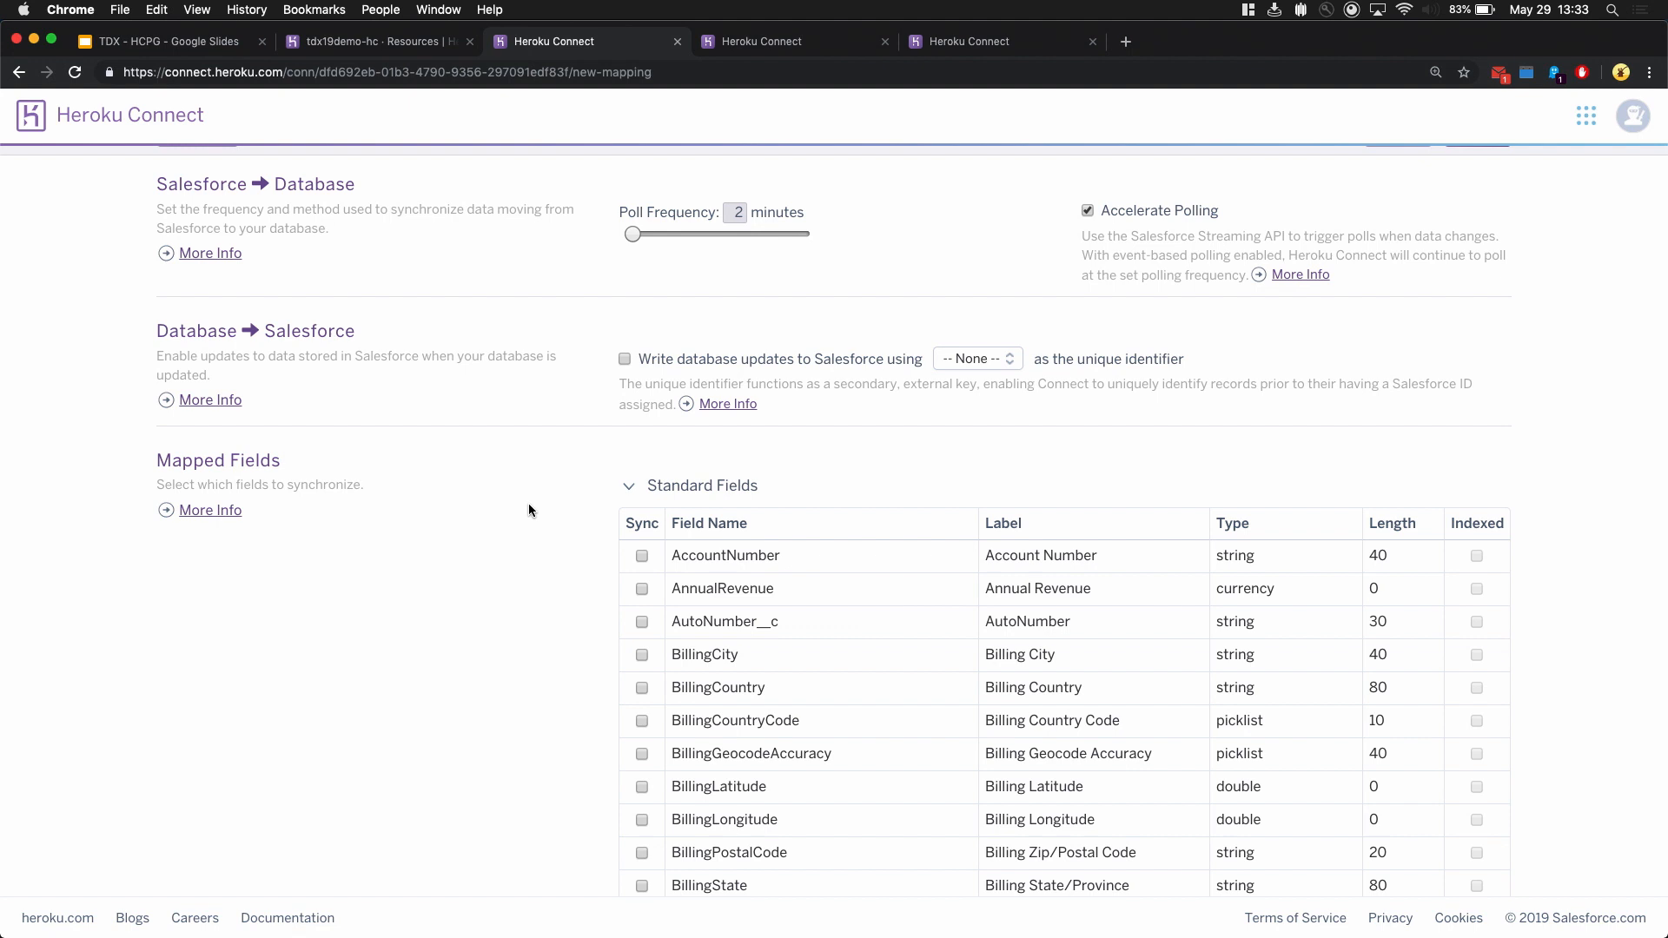
{"action": "scroll", "coordinate": [528, 510], "scroll_direction": "down", "scroll_amount": 5}
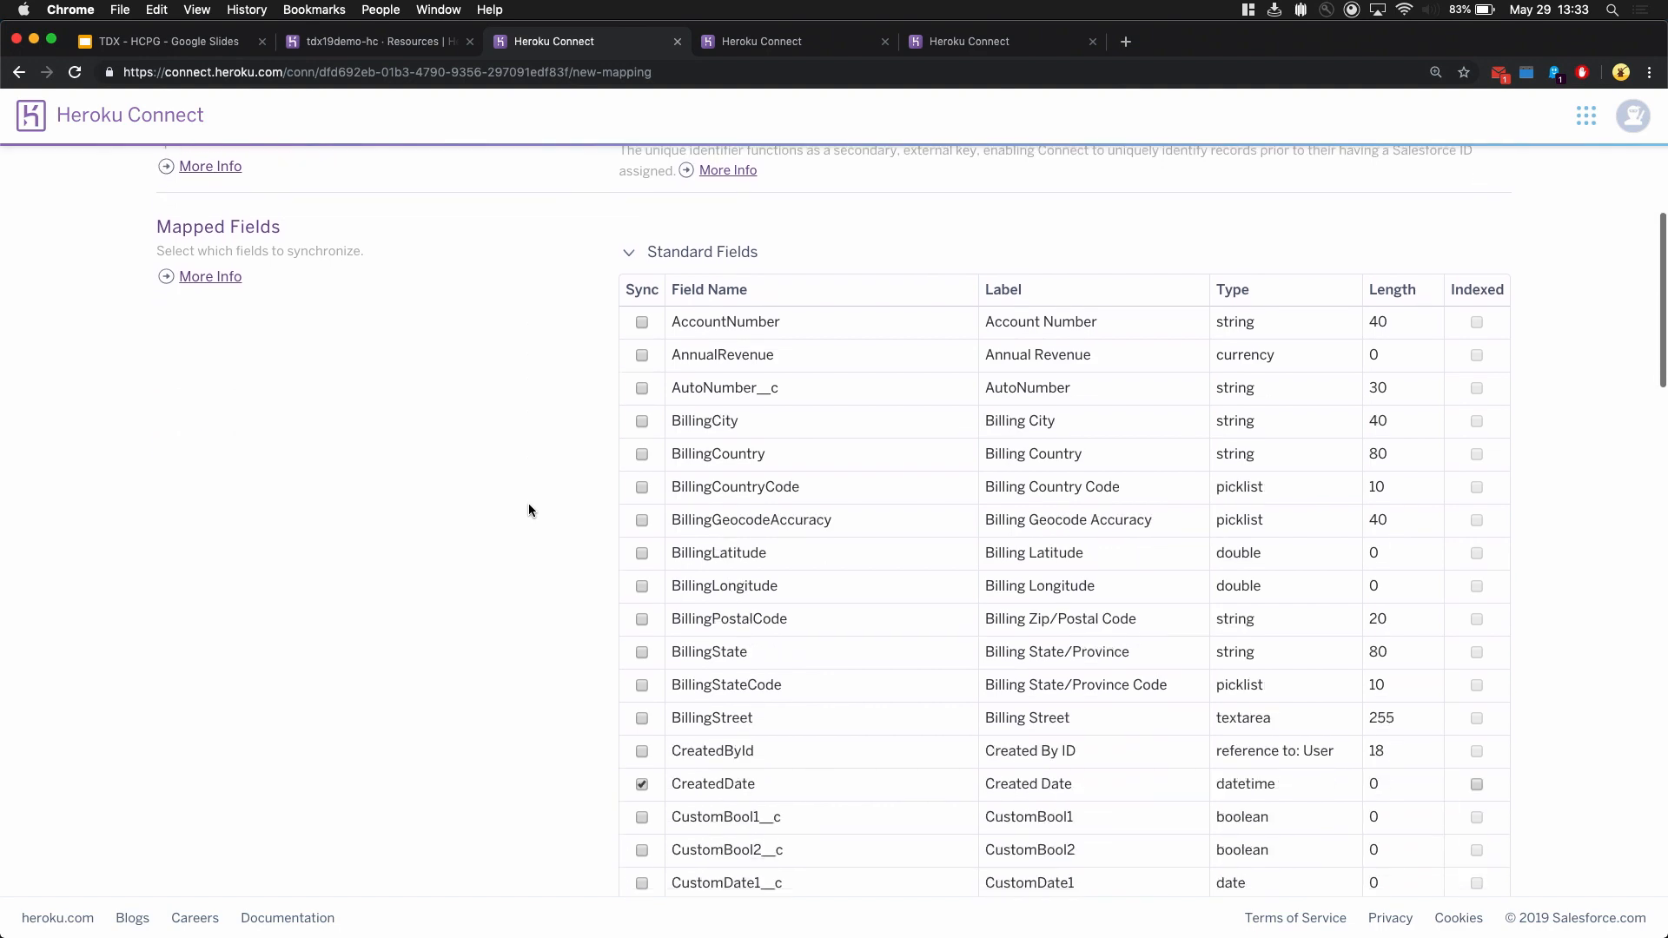
{"action": "scroll", "coordinate": [528, 510], "scroll_direction": "down", "scroll_amount": 15}
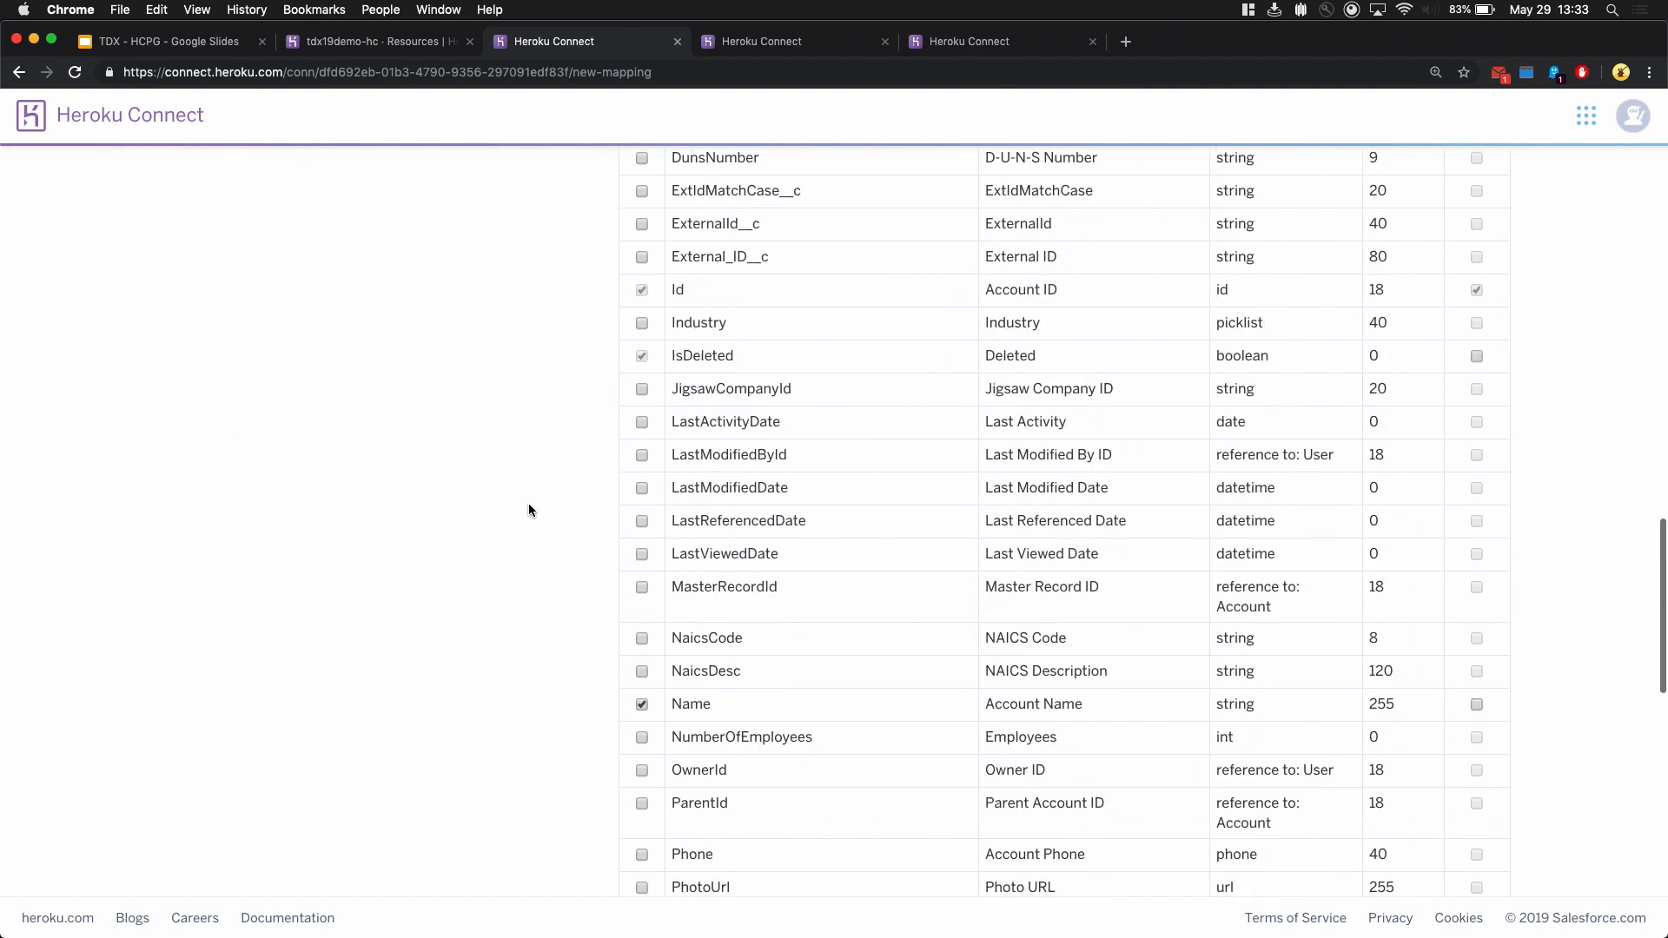
{"action": "scroll", "coordinate": [528, 510], "scroll_direction": "up", "scroll_amount": 11}
{"action": "scroll", "coordinate": [528, 510], "scroll_direction": "up", "scroll_amount": 13}
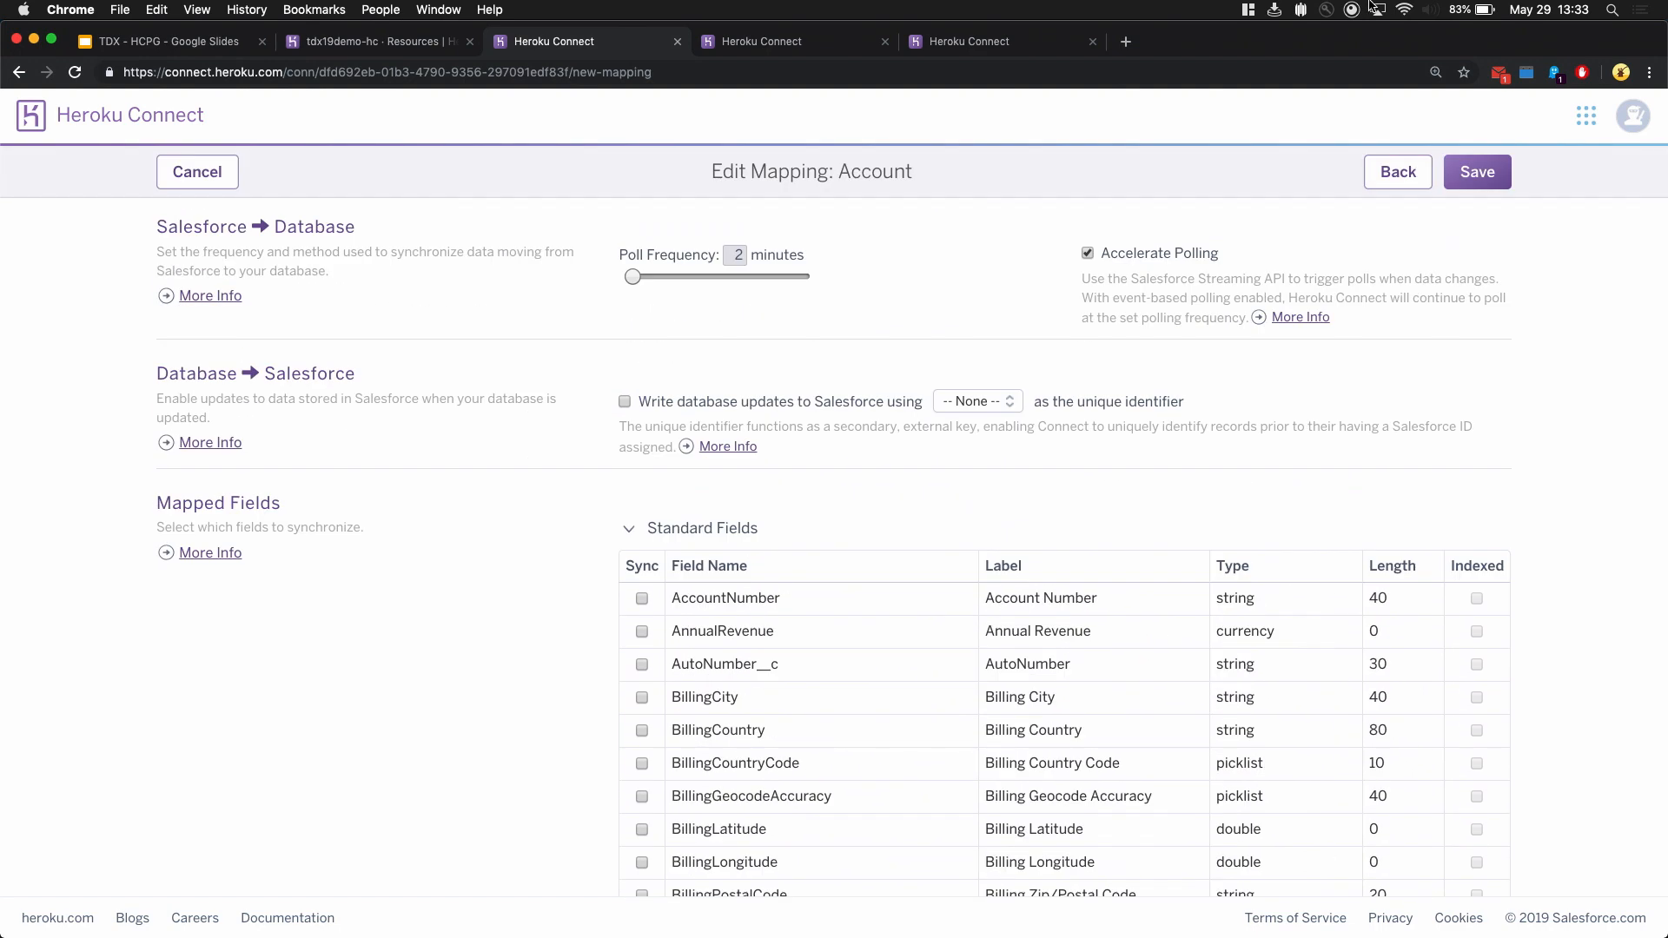
Step: Switch to the already configured tdx19demo-hc connection, review its mappings, and browse the synced Account records in the Explorer
{"action": "left_click", "coordinate": [830, 48]}
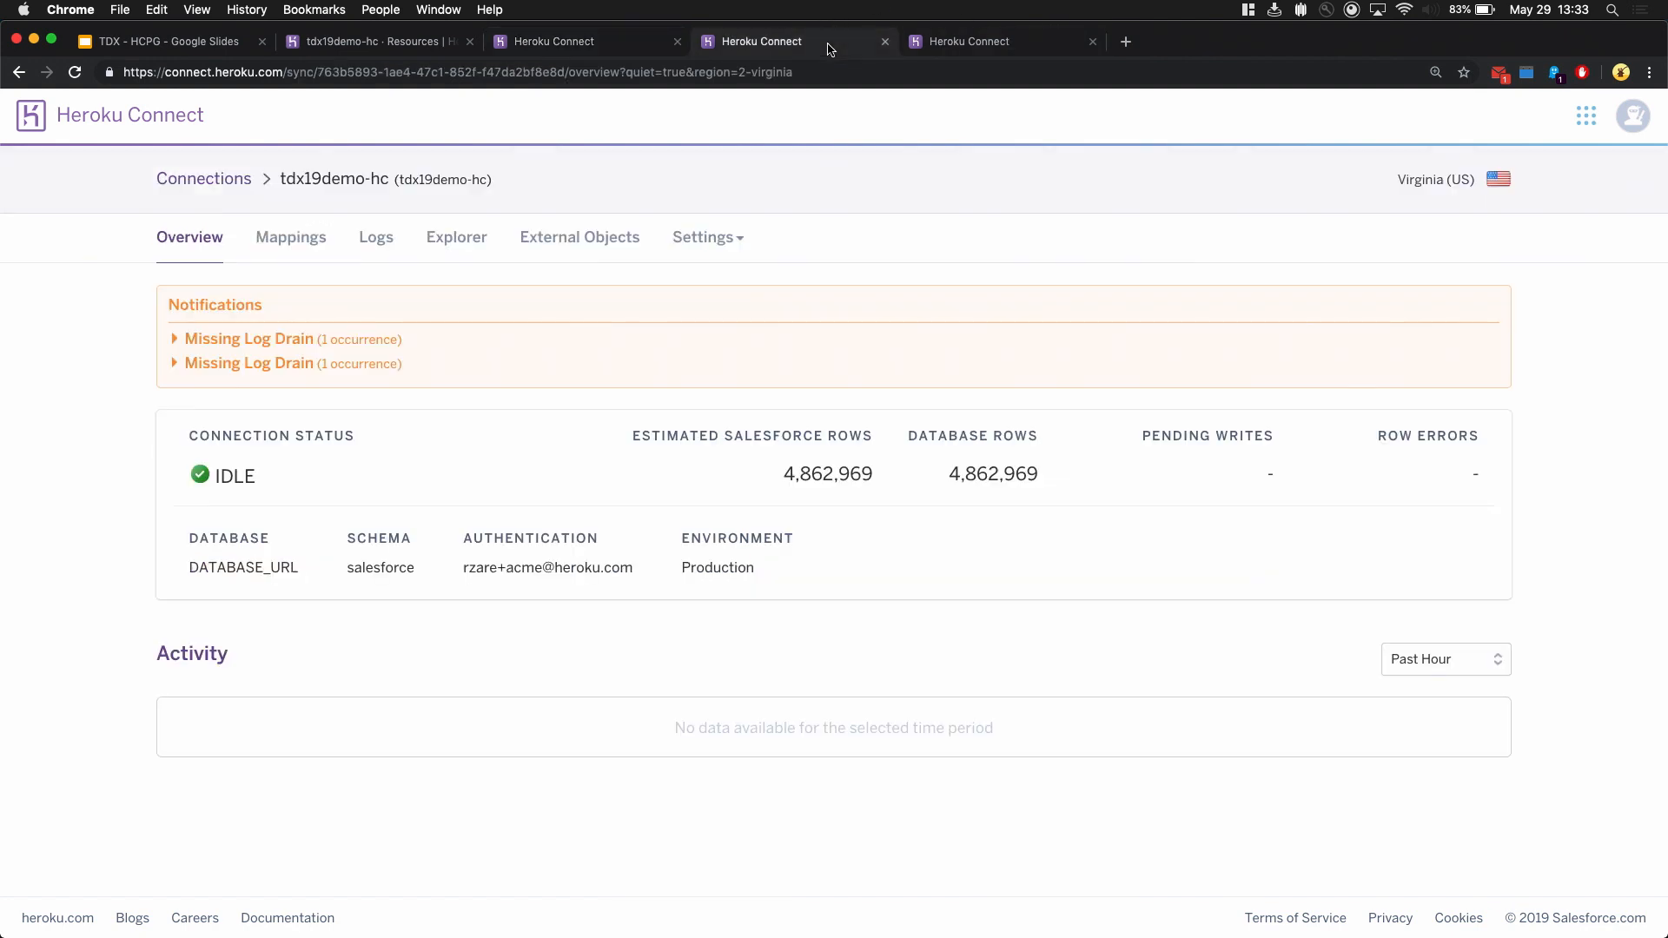
{"action": "left_click", "coordinate": [308, 239]}
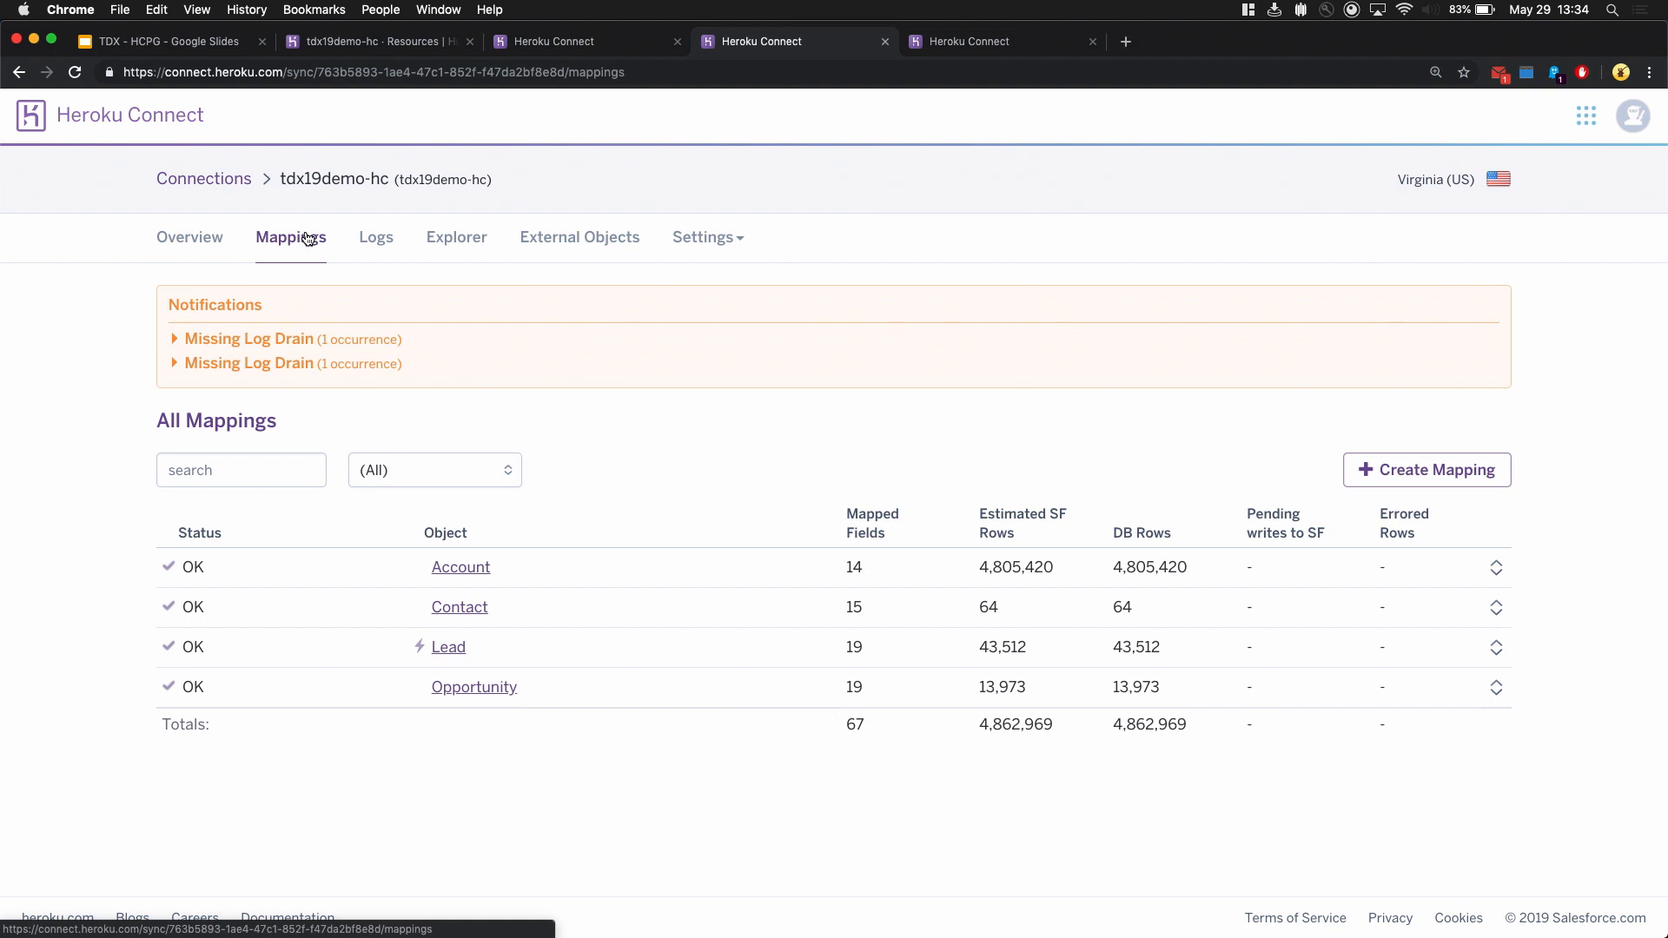
{"action": "left_click", "coordinate": [463, 247]}
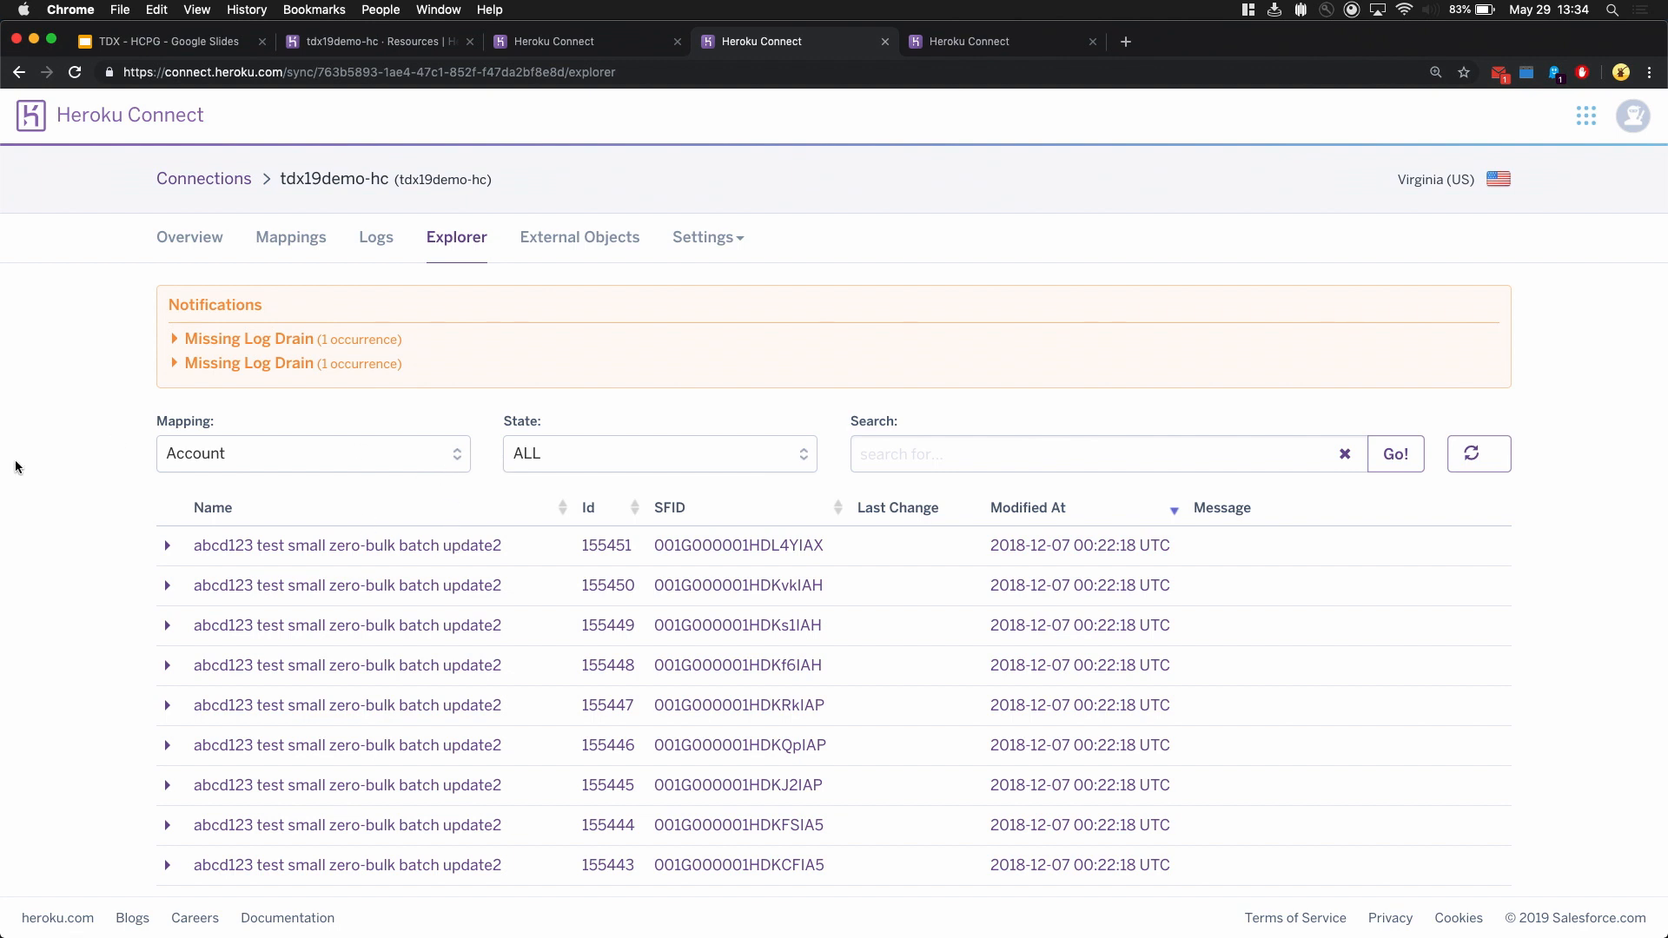
{"action": "scroll", "coordinate": [10, 473], "scroll_direction": "down", "scroll_amount": 3}
{"action": "scroll", "coordinate": [11, 474], "scroll_direction": "down", "scroll_amount": 5}
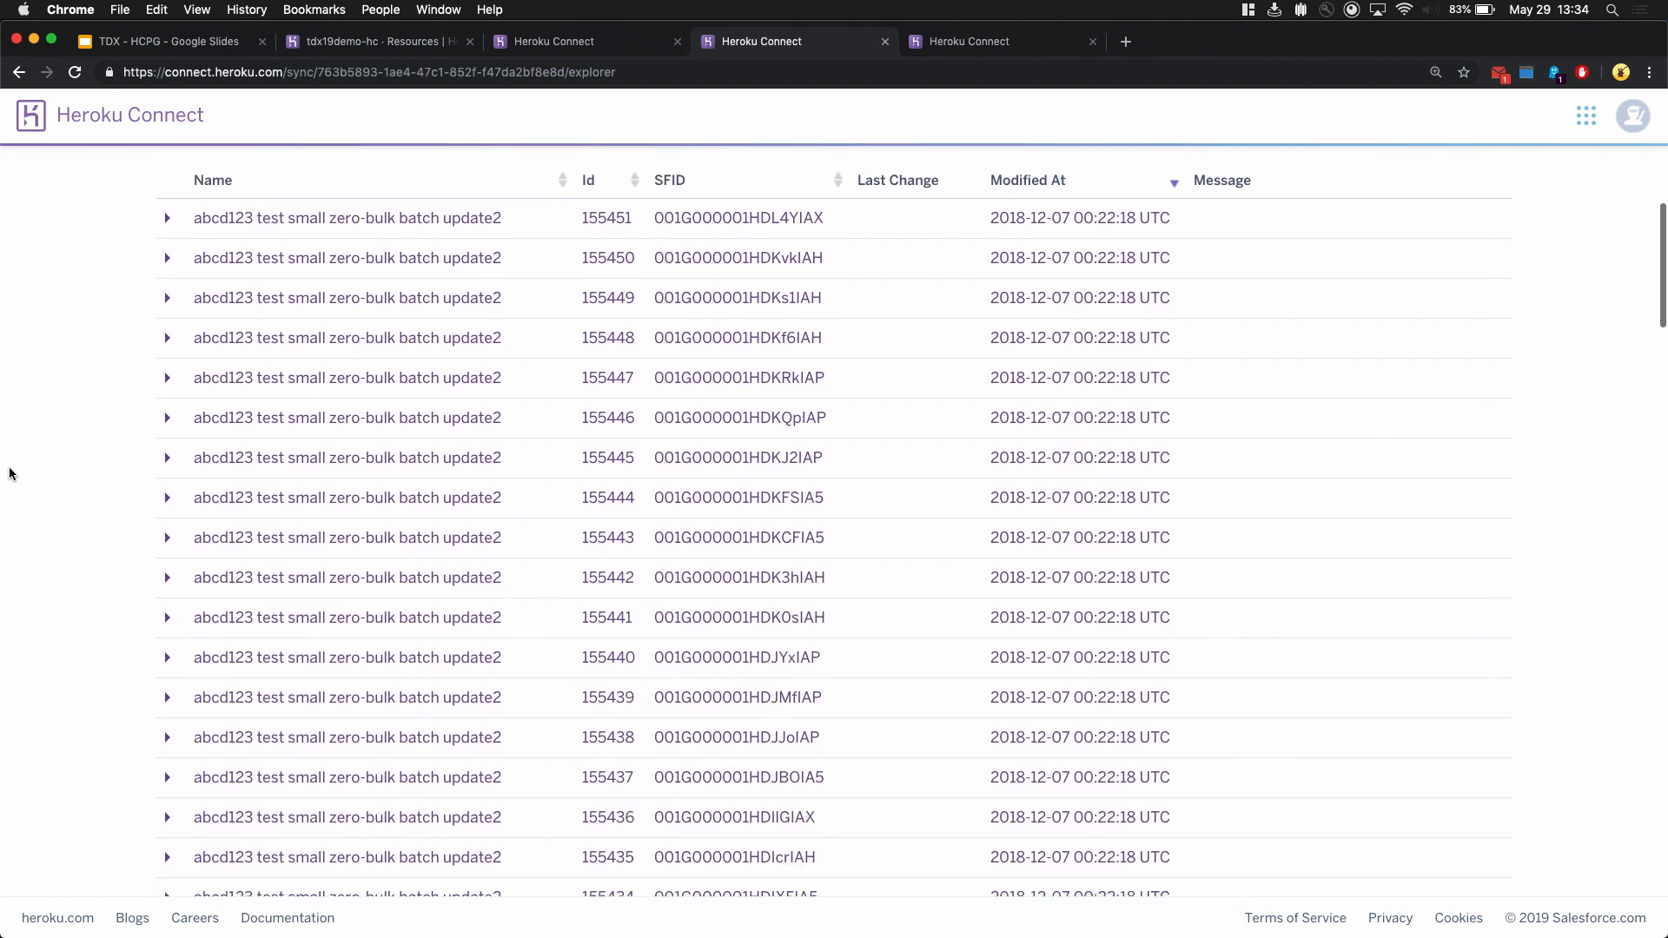
Step: Expand Account record 155449 and compare its current database and Salesforce data
{"action": "left_click", "coordinate": [169, 299]}
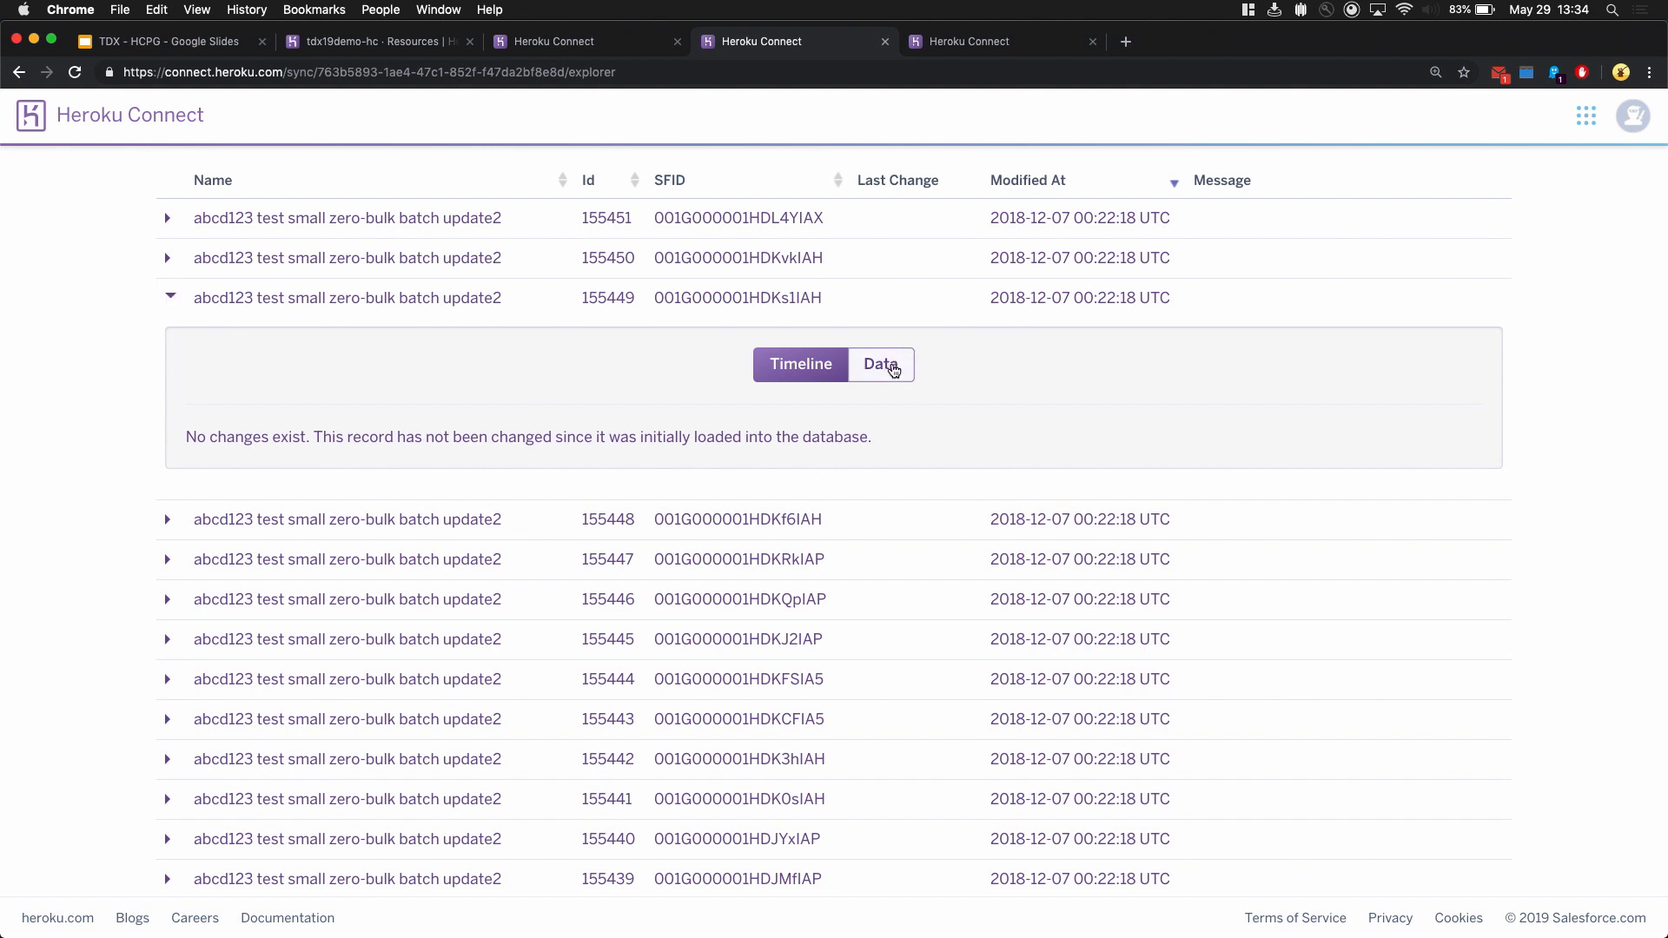
{"action": "left_click", "coordinate": [894, 371]}
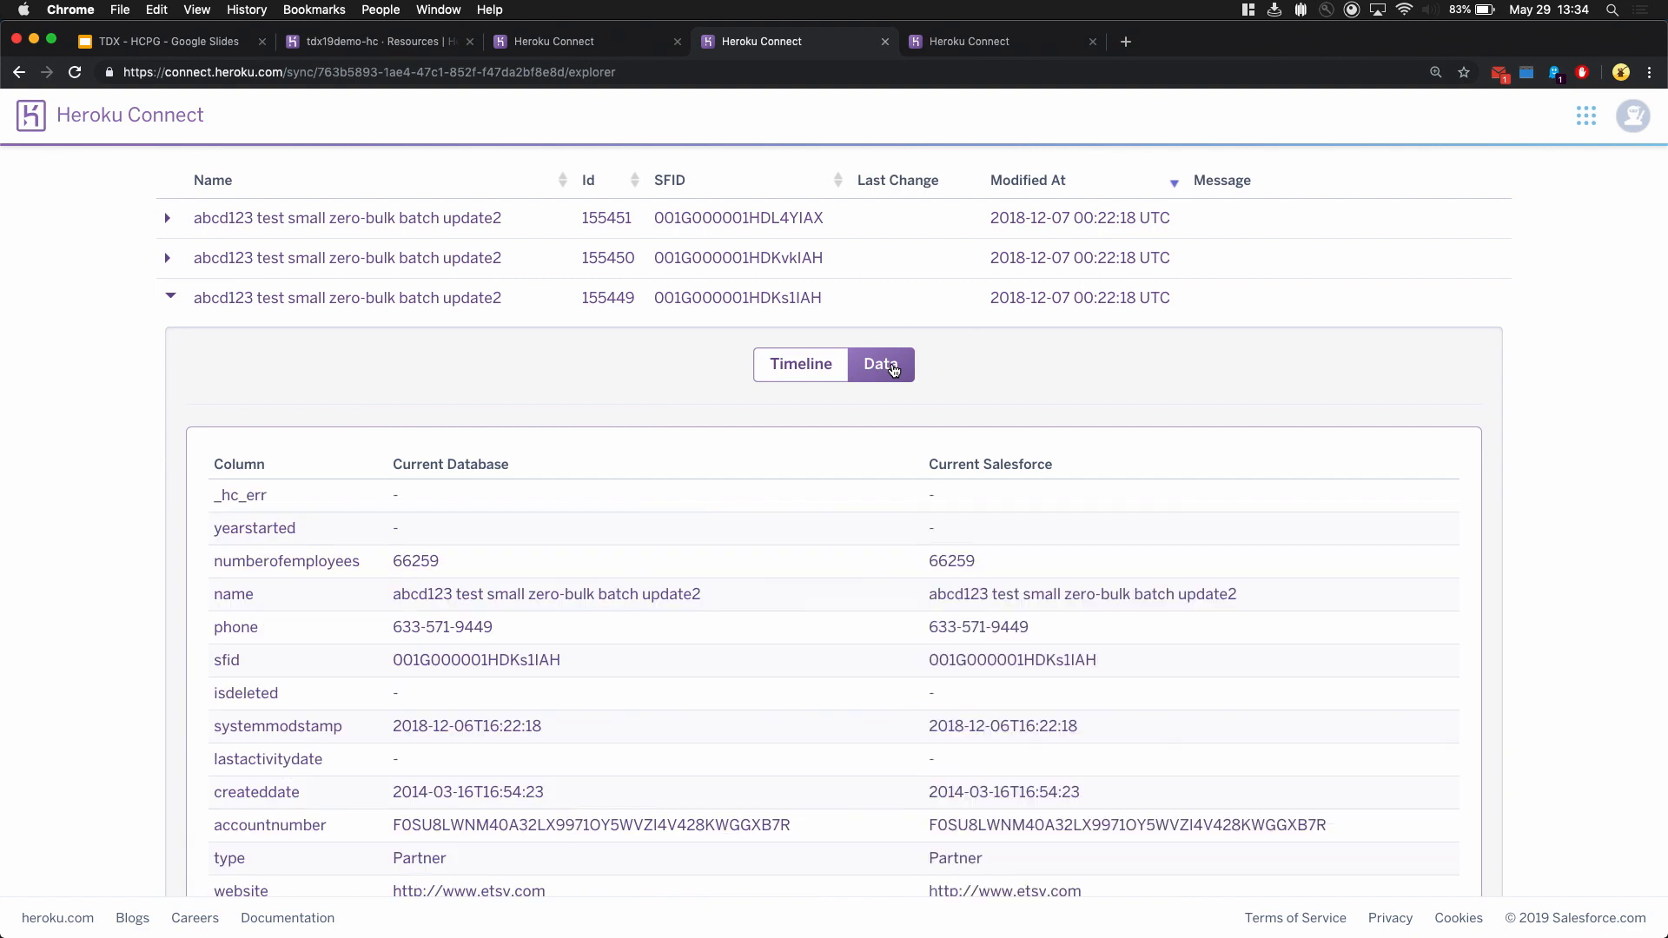
{"action": "scroll", "coordinate": [35, 532], "scroll_direction": "down", "scroll_amount": 4}
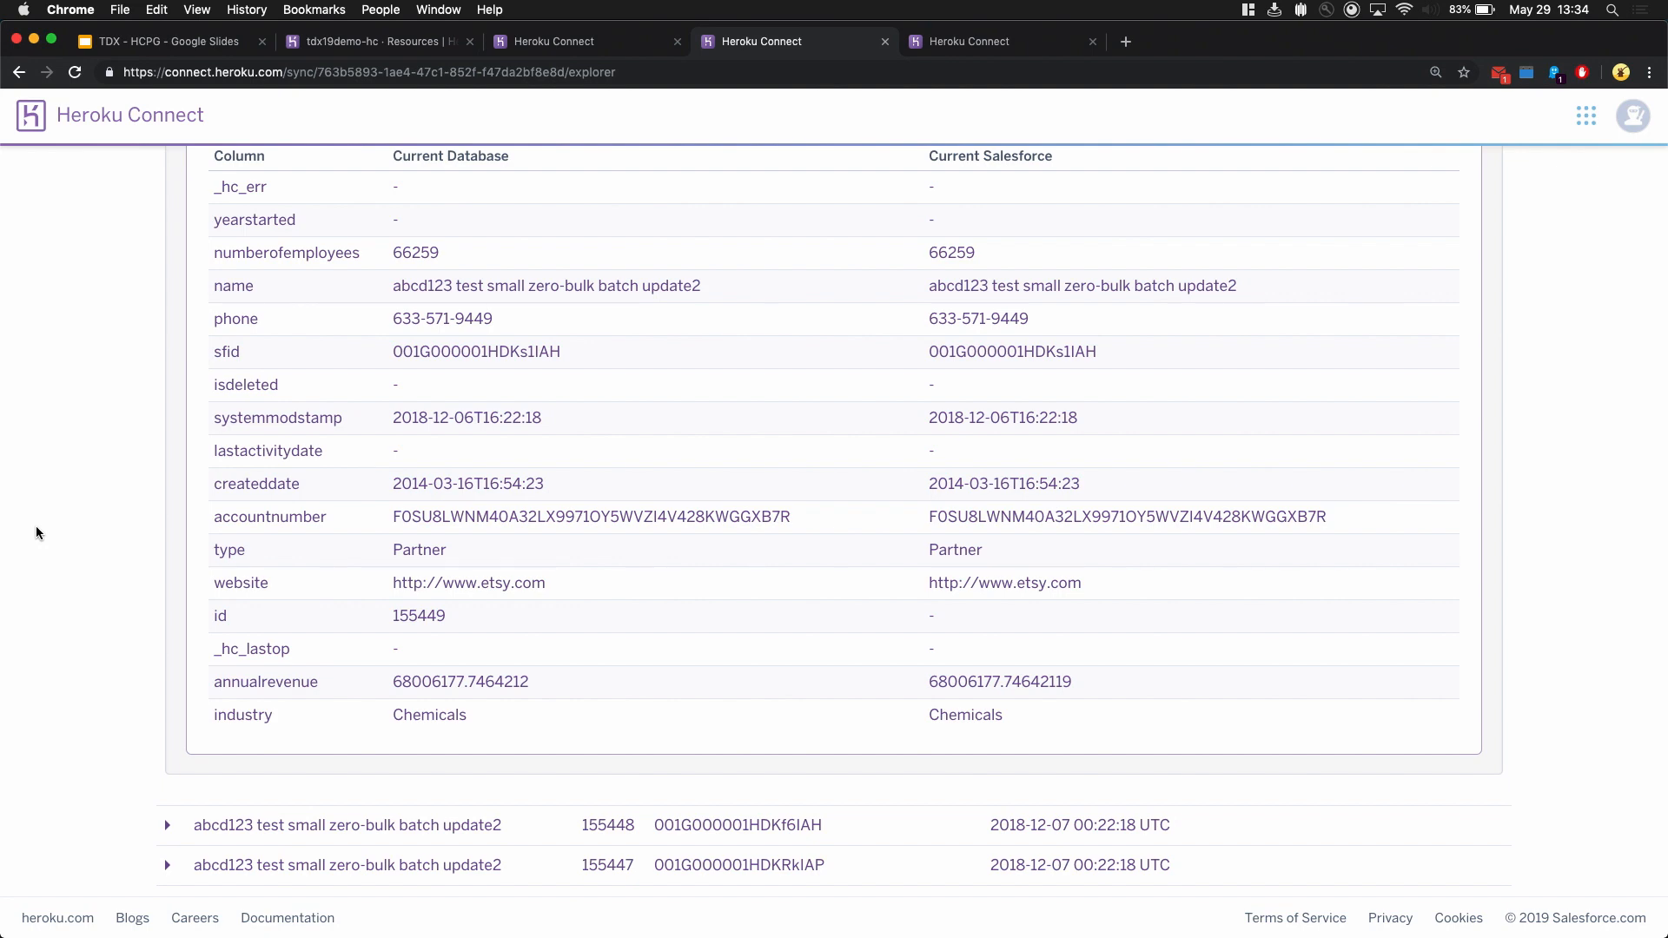
Step: Create credentials for External Objects and review the OData service URL and the tables available for sharing
{"action": "scroll", "coordinate": [36, 532], "scroll_direction": "up", "scroll_amount": 7}
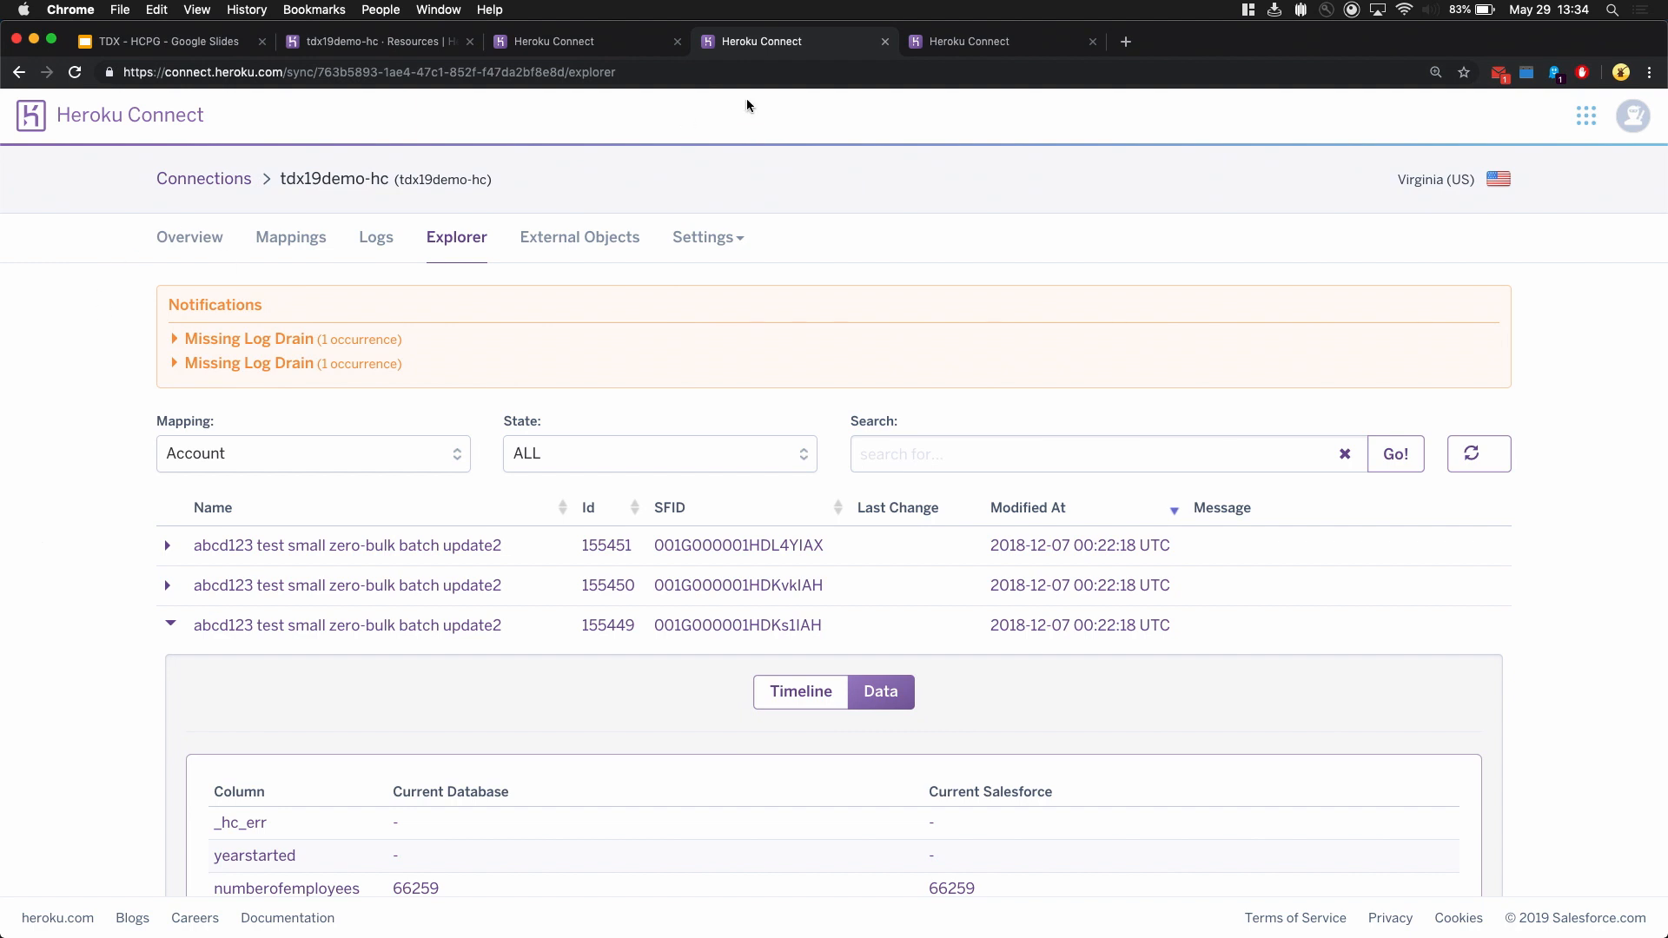
{"action": "left_click", "coordinate": [610, 241]}
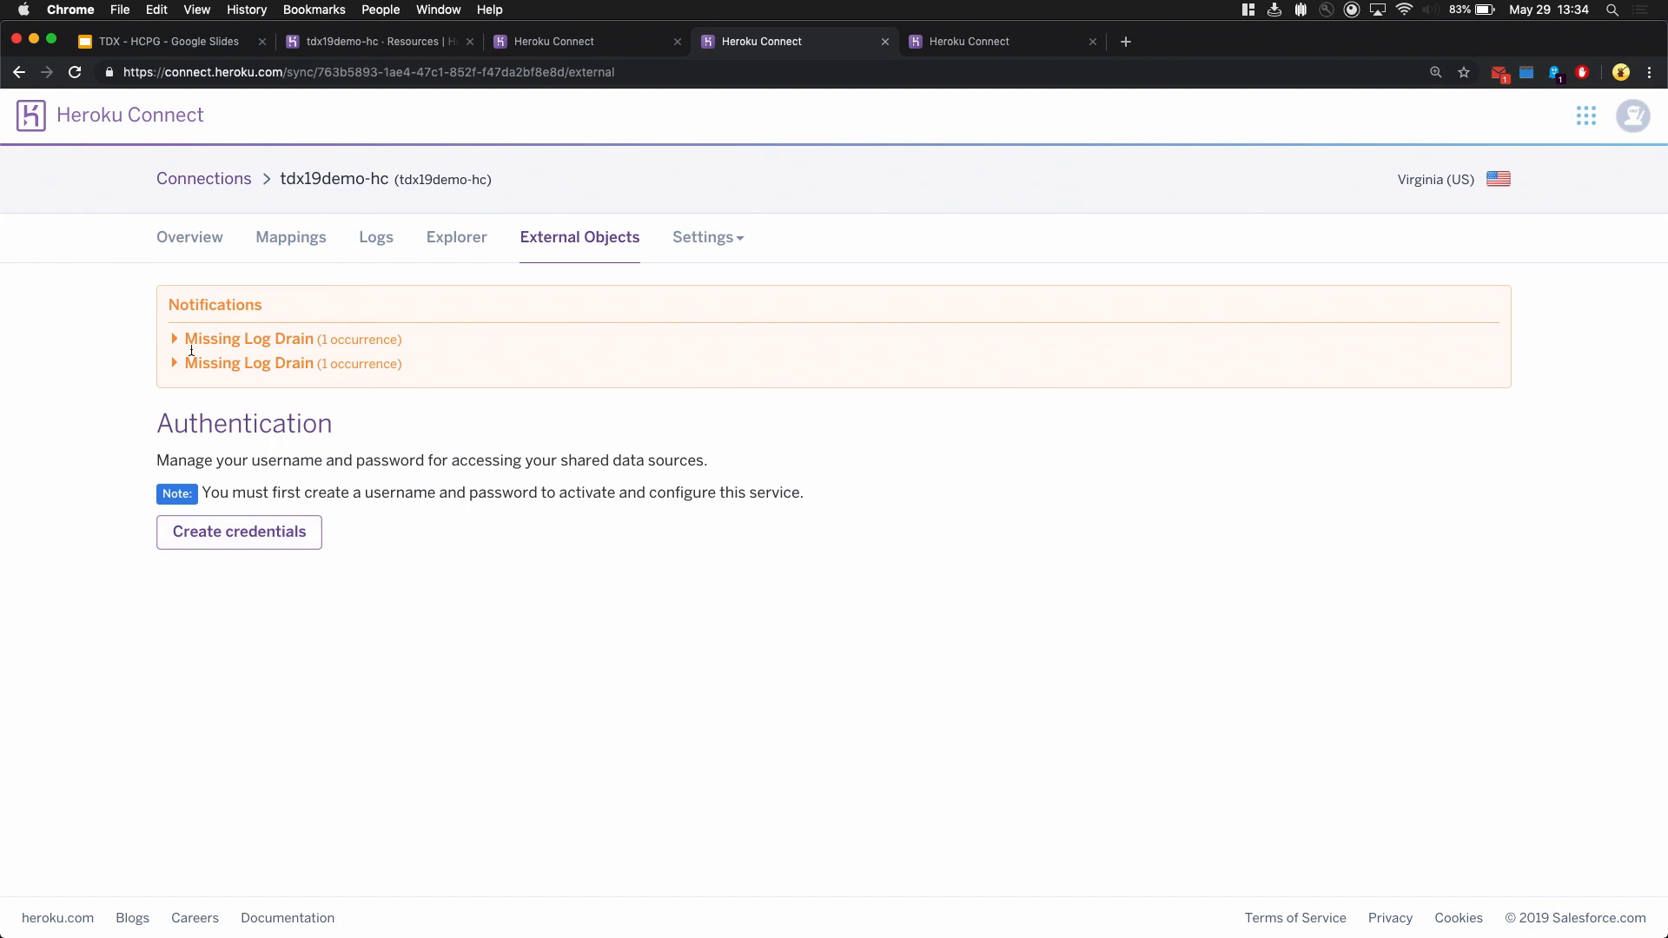
{"action": "left_click", "coordinate": [282, 533]}
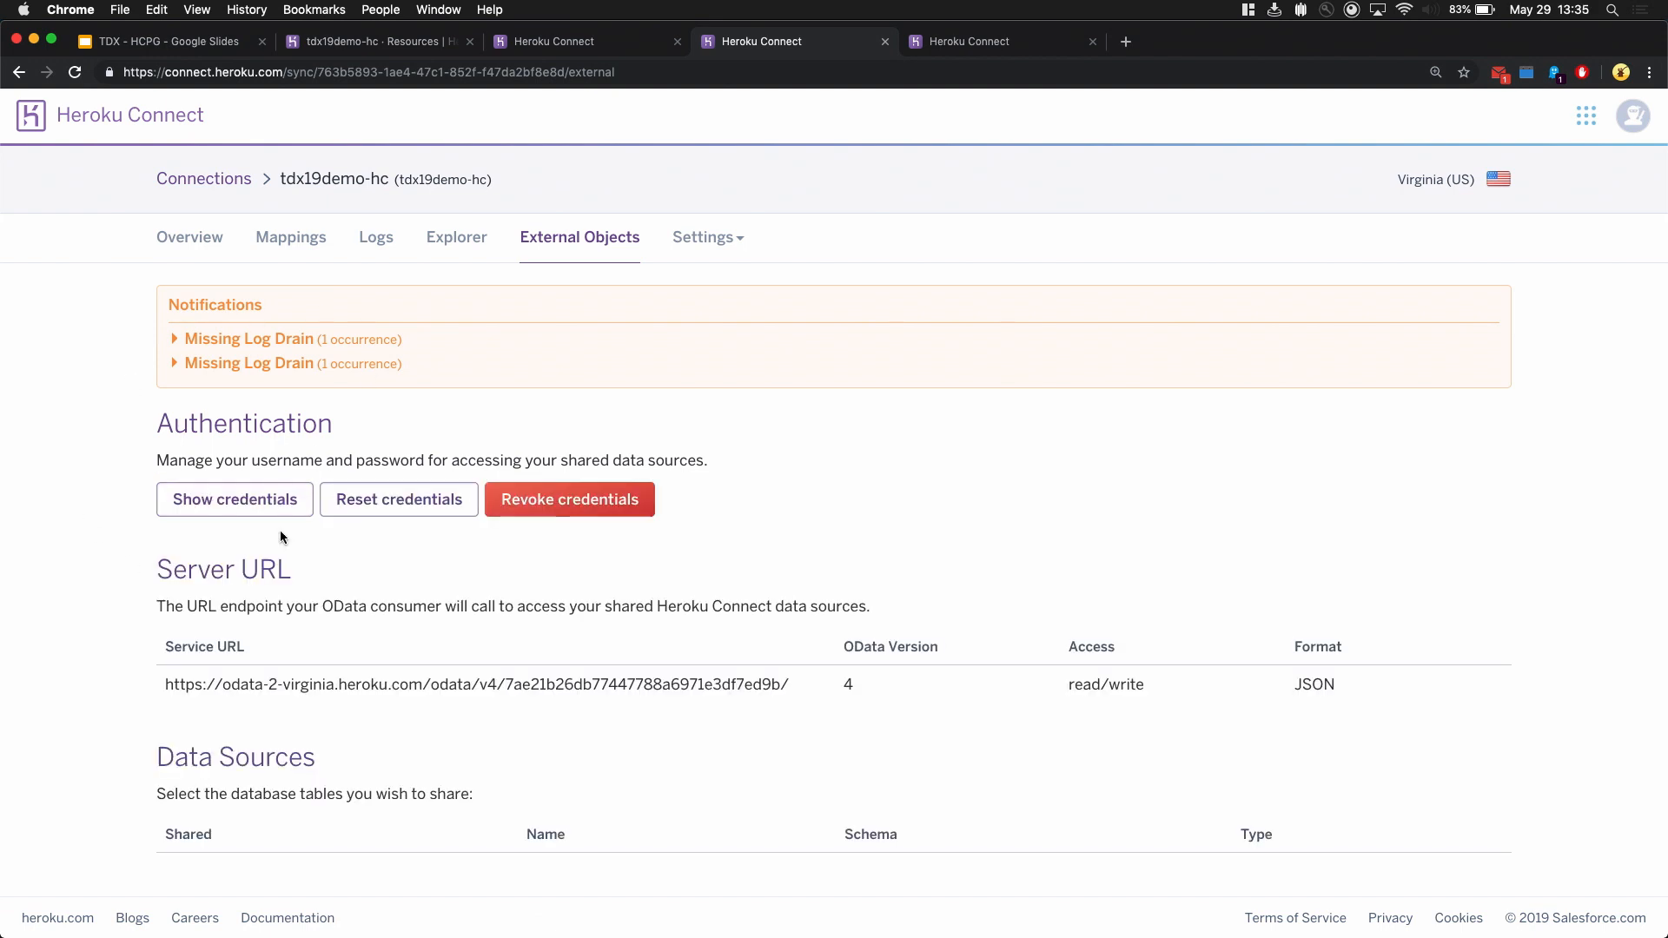
{"action": "scroll", "coordinate": [139, 491], "scroll_direction": "down", "scroll_amount": 3}
{"action": "scroll", "coordinate": [139, 492], "scroll_direction": "down", "scroll_amount": 2}
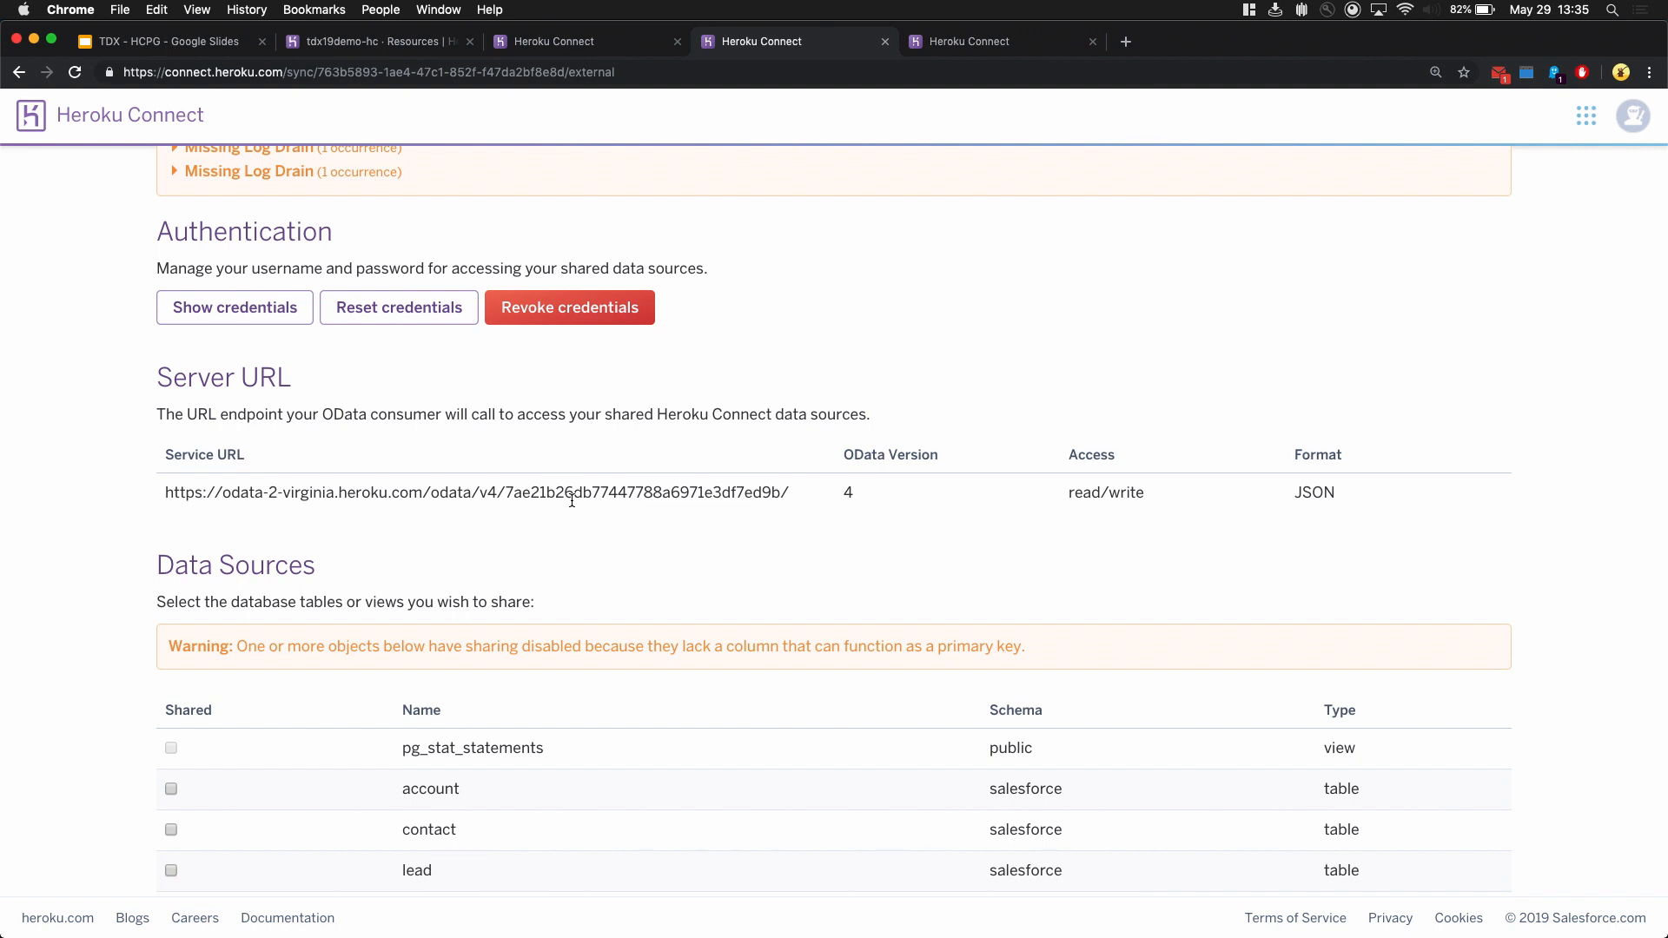
Step: Reveal the username and password generated for External Objects and hide them again
{"action": "scroll", "coordinate": [130, 454], "scroll_direction": "up", "scroll_amount": 1}
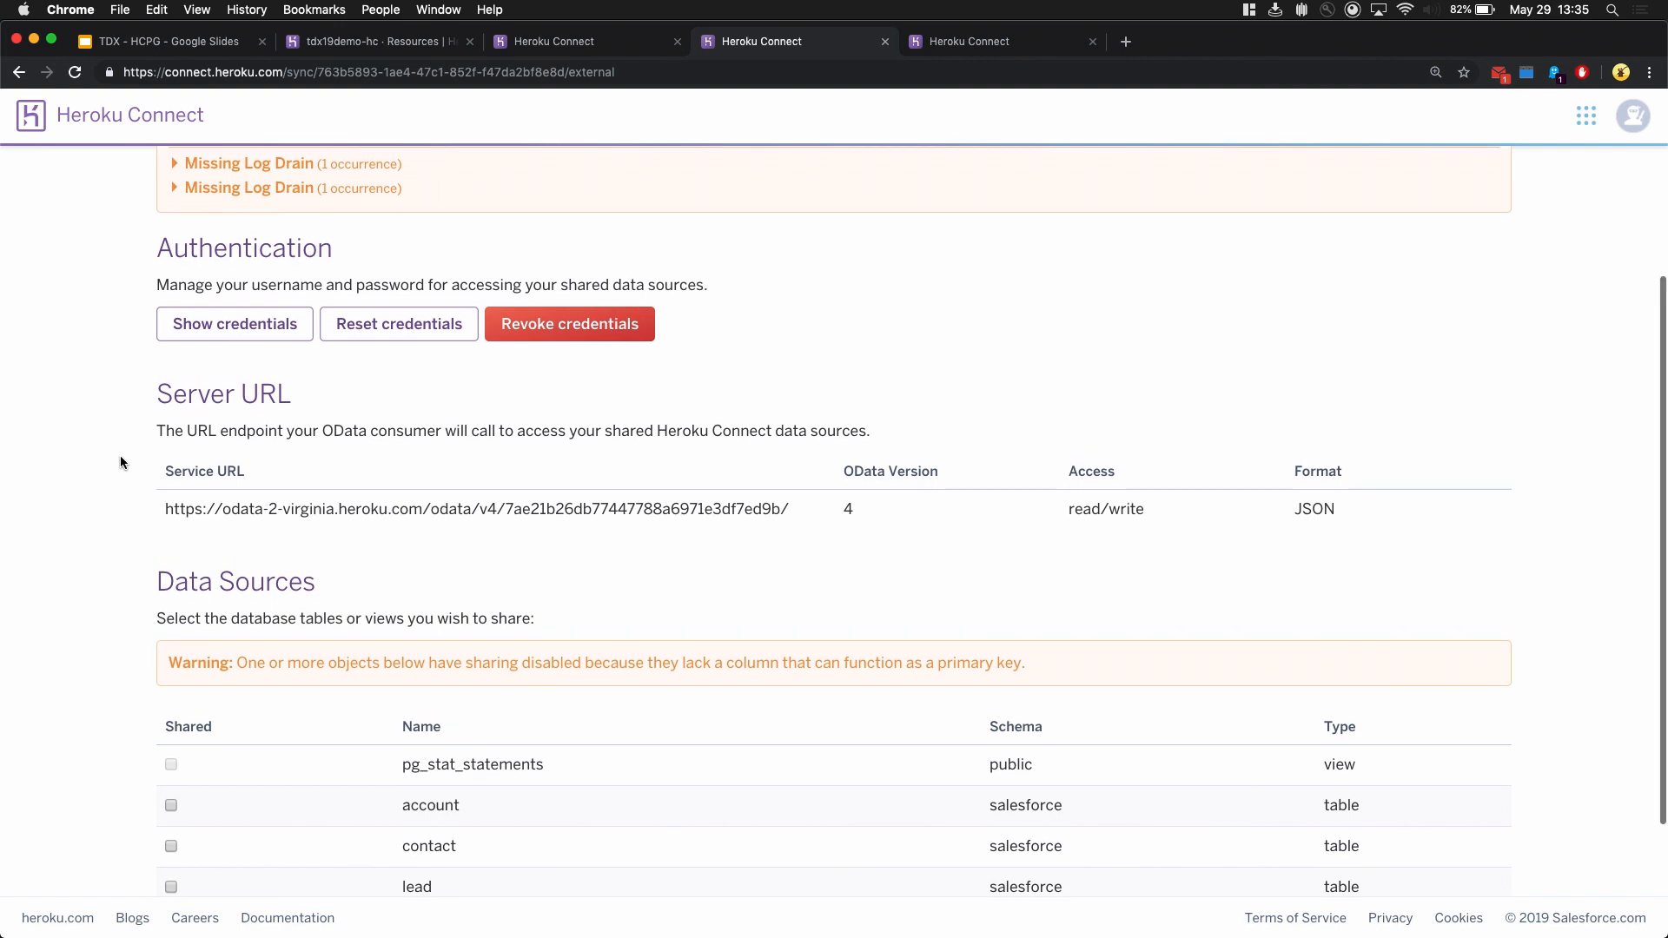
{"action": "scroll", "coordinate": [171, 425], "scroll_direction": "up", "scroll_amount": 4}
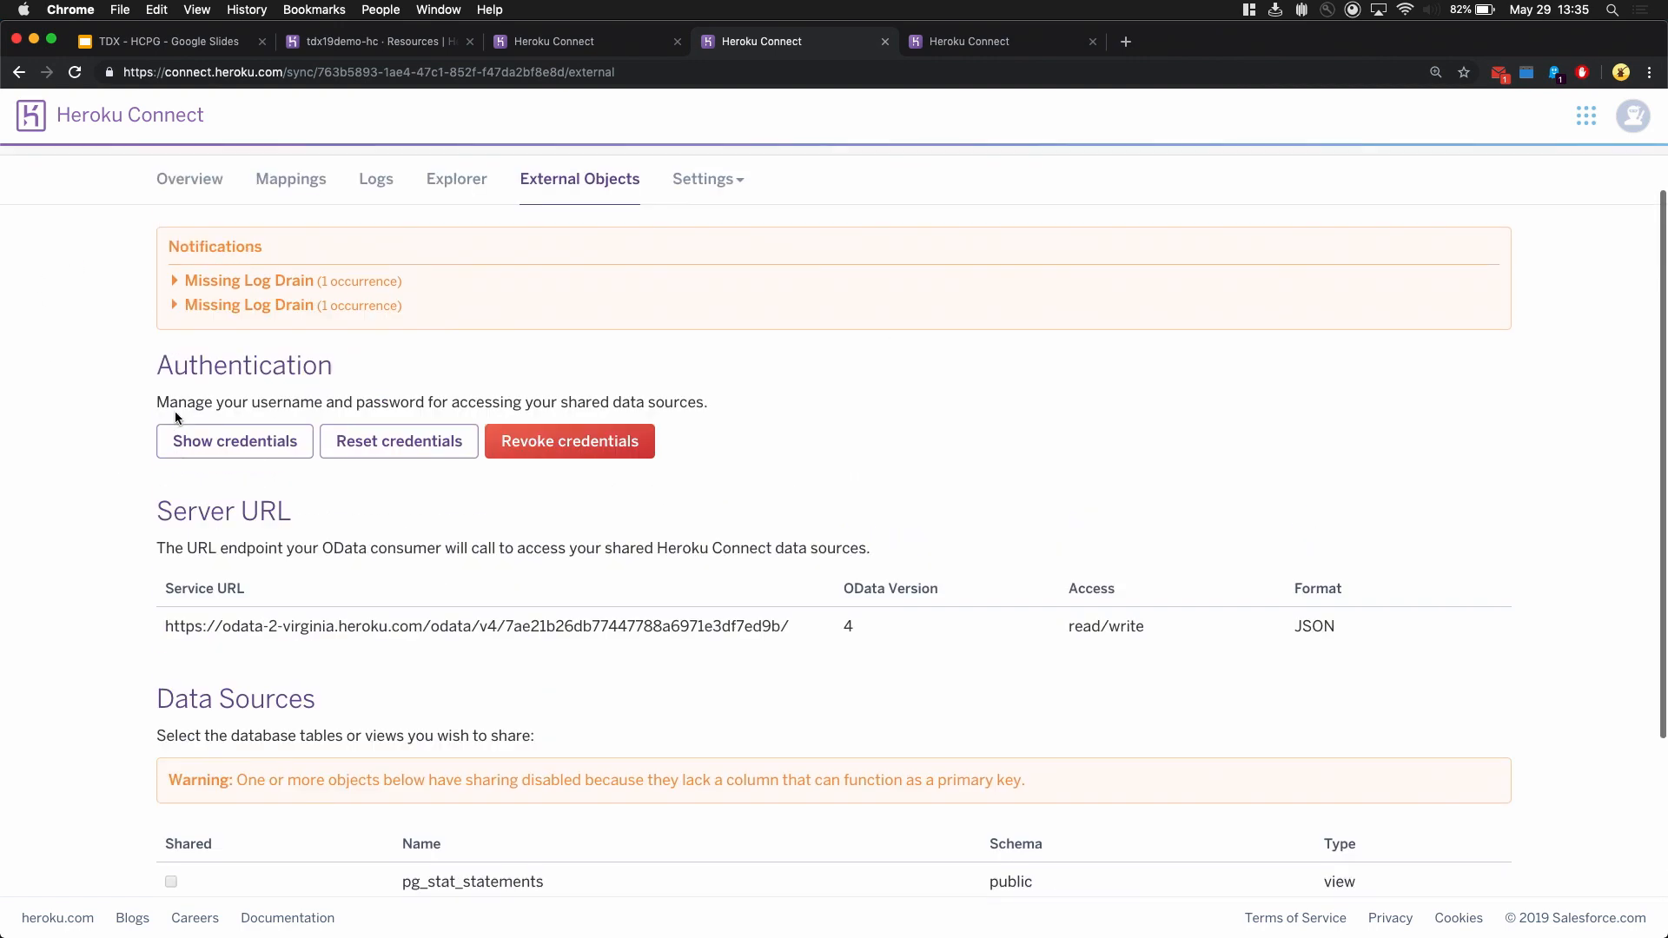
{"action": "scroll", "coordinate": [176, 413], "scroll_direction": "down", "scroll_amount": 4}
{"action": "scroll", "coordinate": [176, 413], "scroll_direction": "down", "scroll_amount": 1}
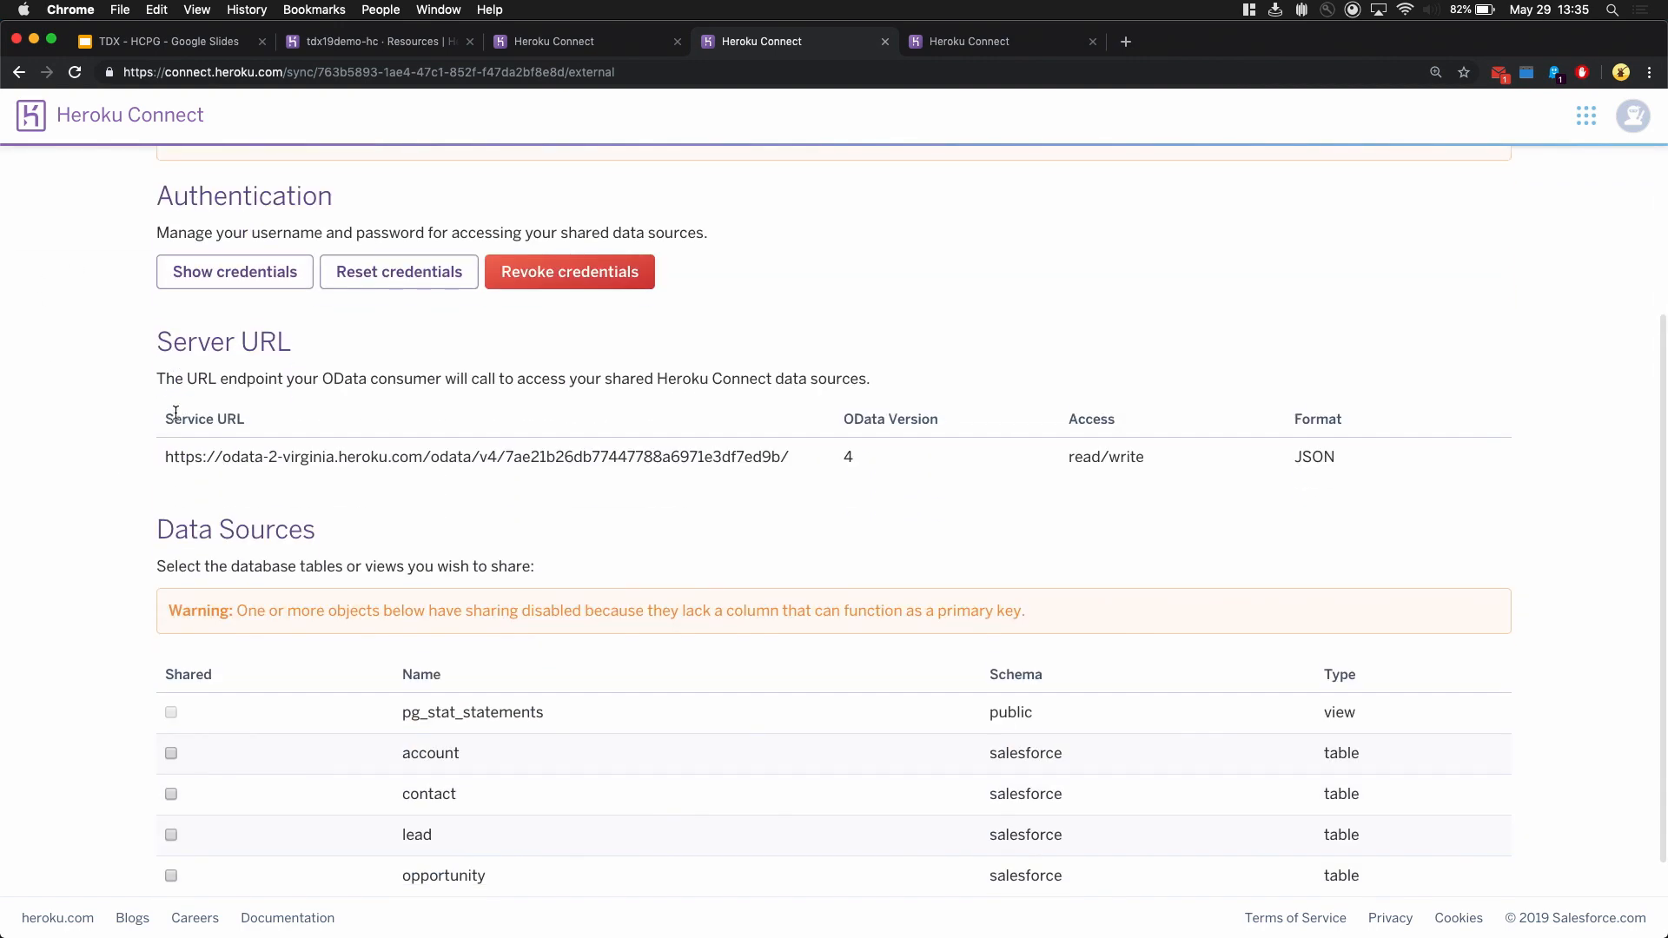
{"action": "left_click", "coordinate": [280, 281]}
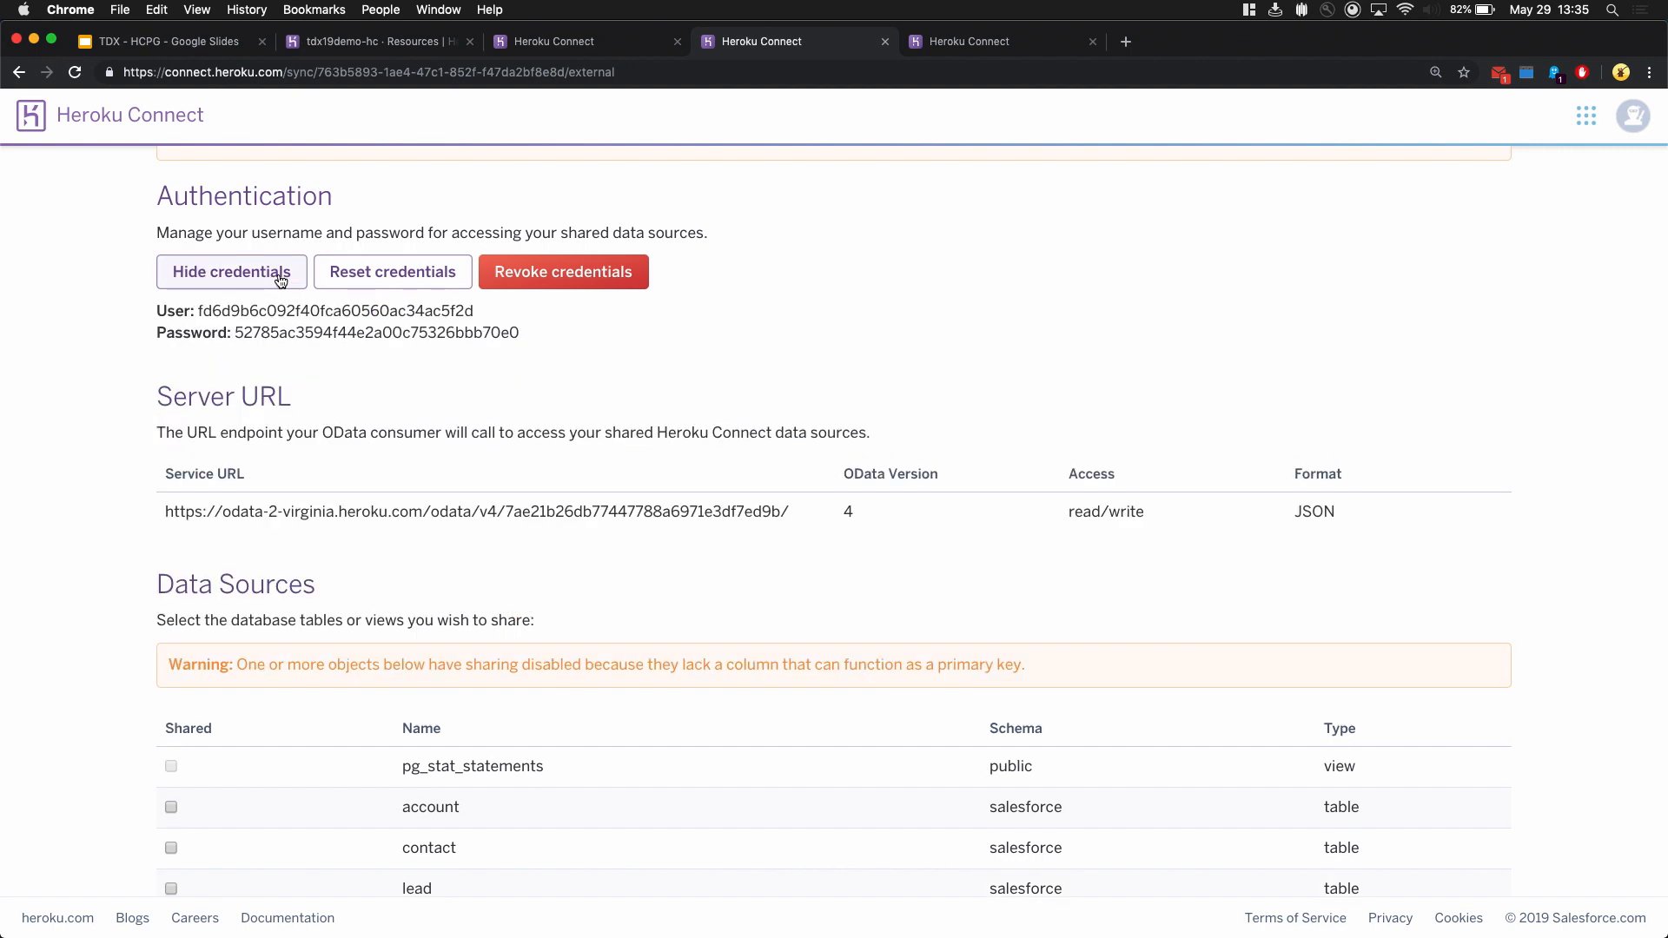
{"action": "left_click", "coordinate": [280, 280]}
Step: Review the Manage Salesforce settings, including the connection details, authorization and storage usage options
{"action": "scroll", "coordinate": [279, 347], "scroll_direction": "up", "scroll_amount": 3}
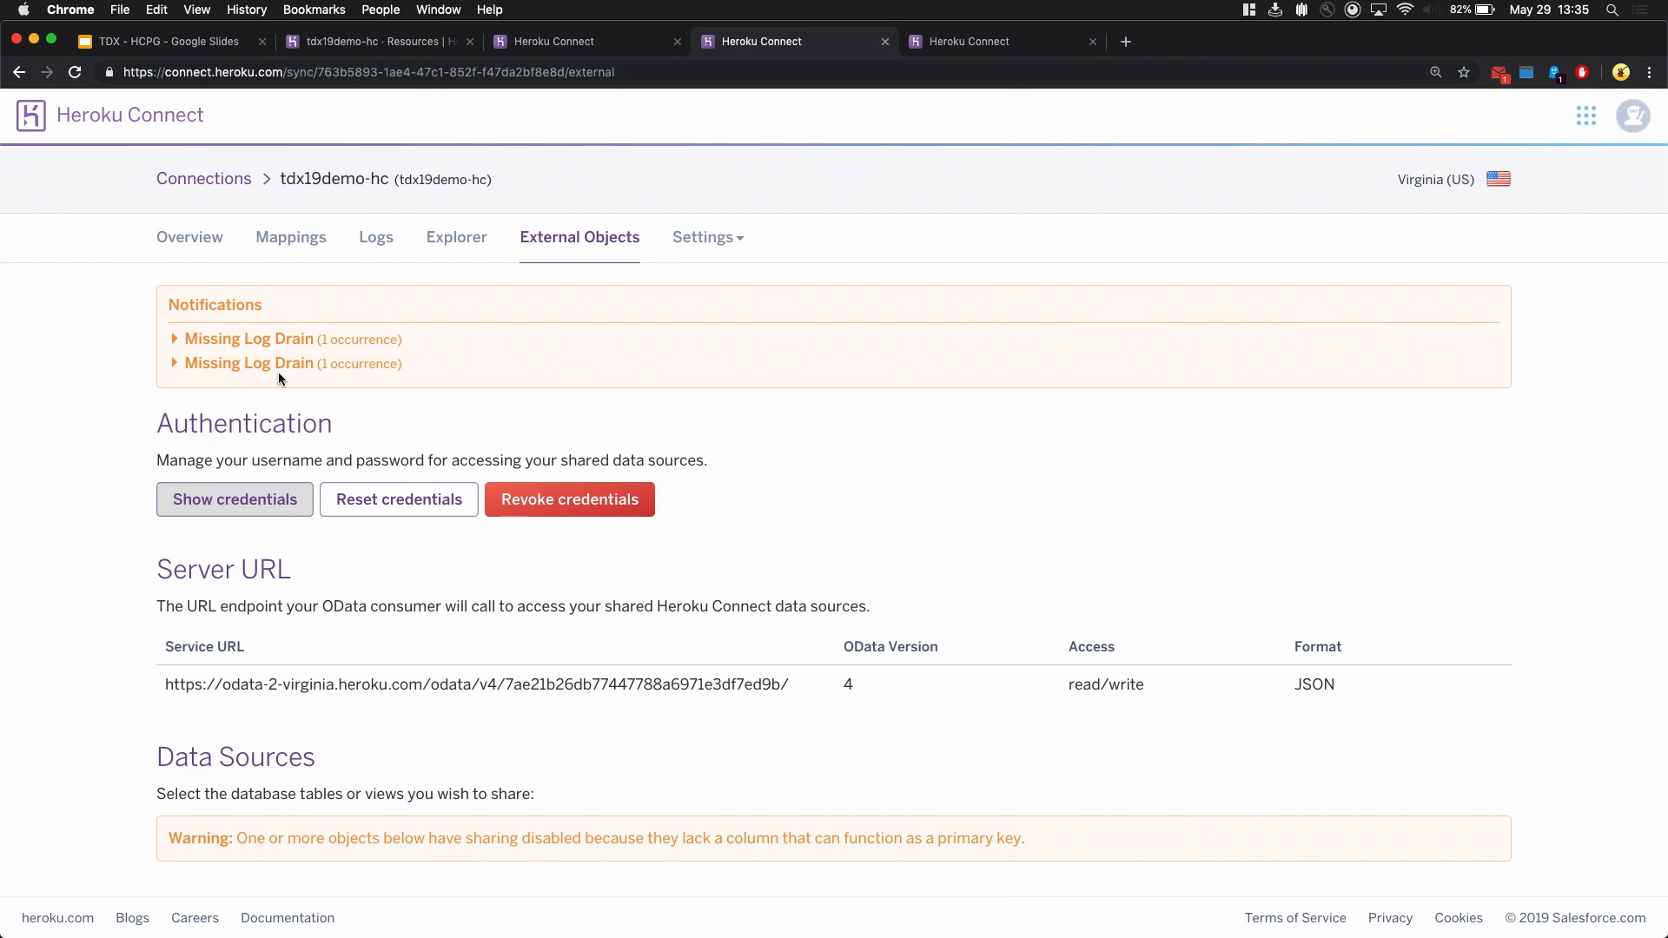
{"action": "left_click", "coordinate": [721, 238]}
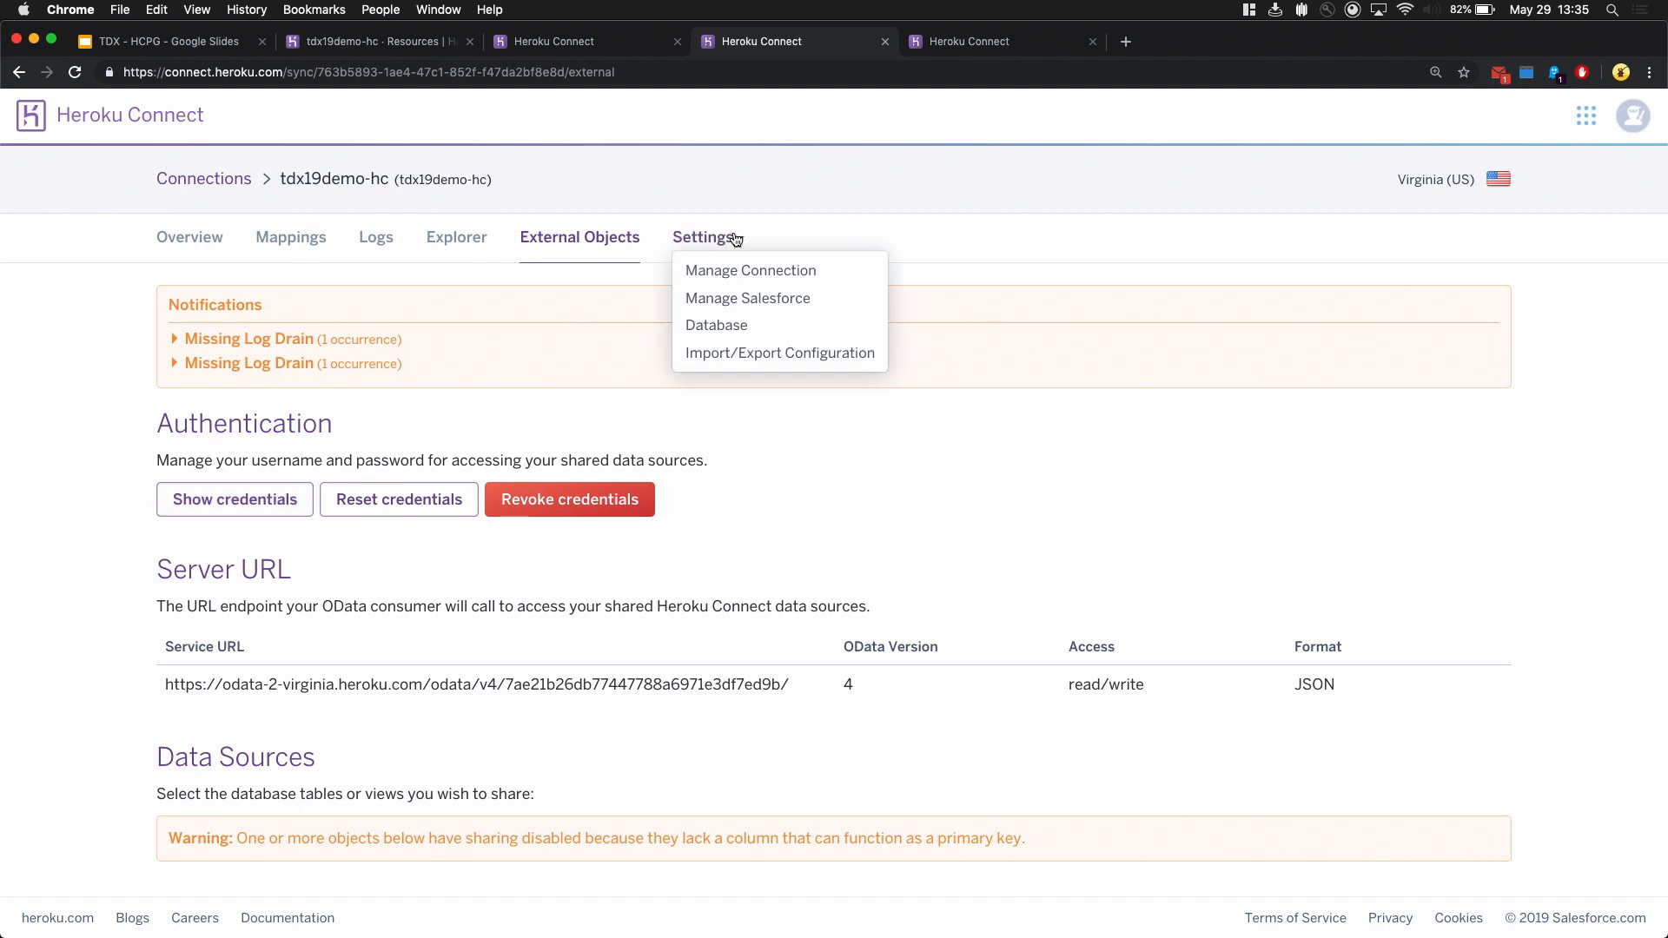
{"action": "left_click", "coordinate": [761, 299]}
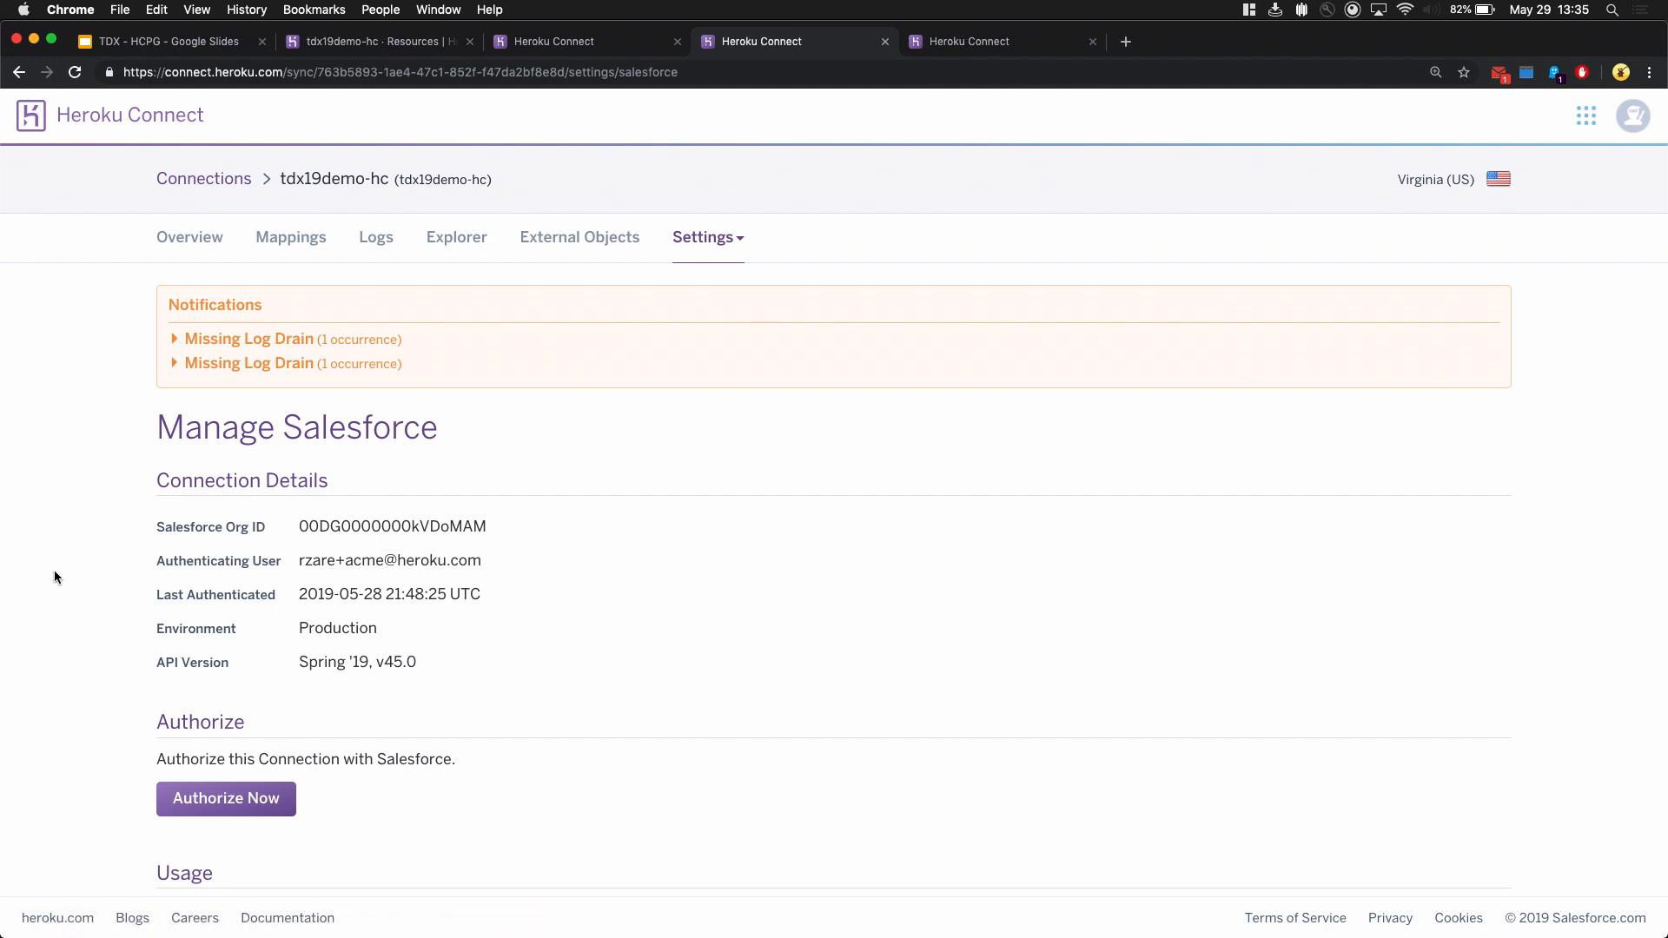
{"action": "scroll", "coordinate": [58, 572], "scroll_direction": "down", "scroll_amount": 1}
{"action": "scroll", "coordinate": [60, 578], "scroll_direction": "down", "scroll_amount": 3}
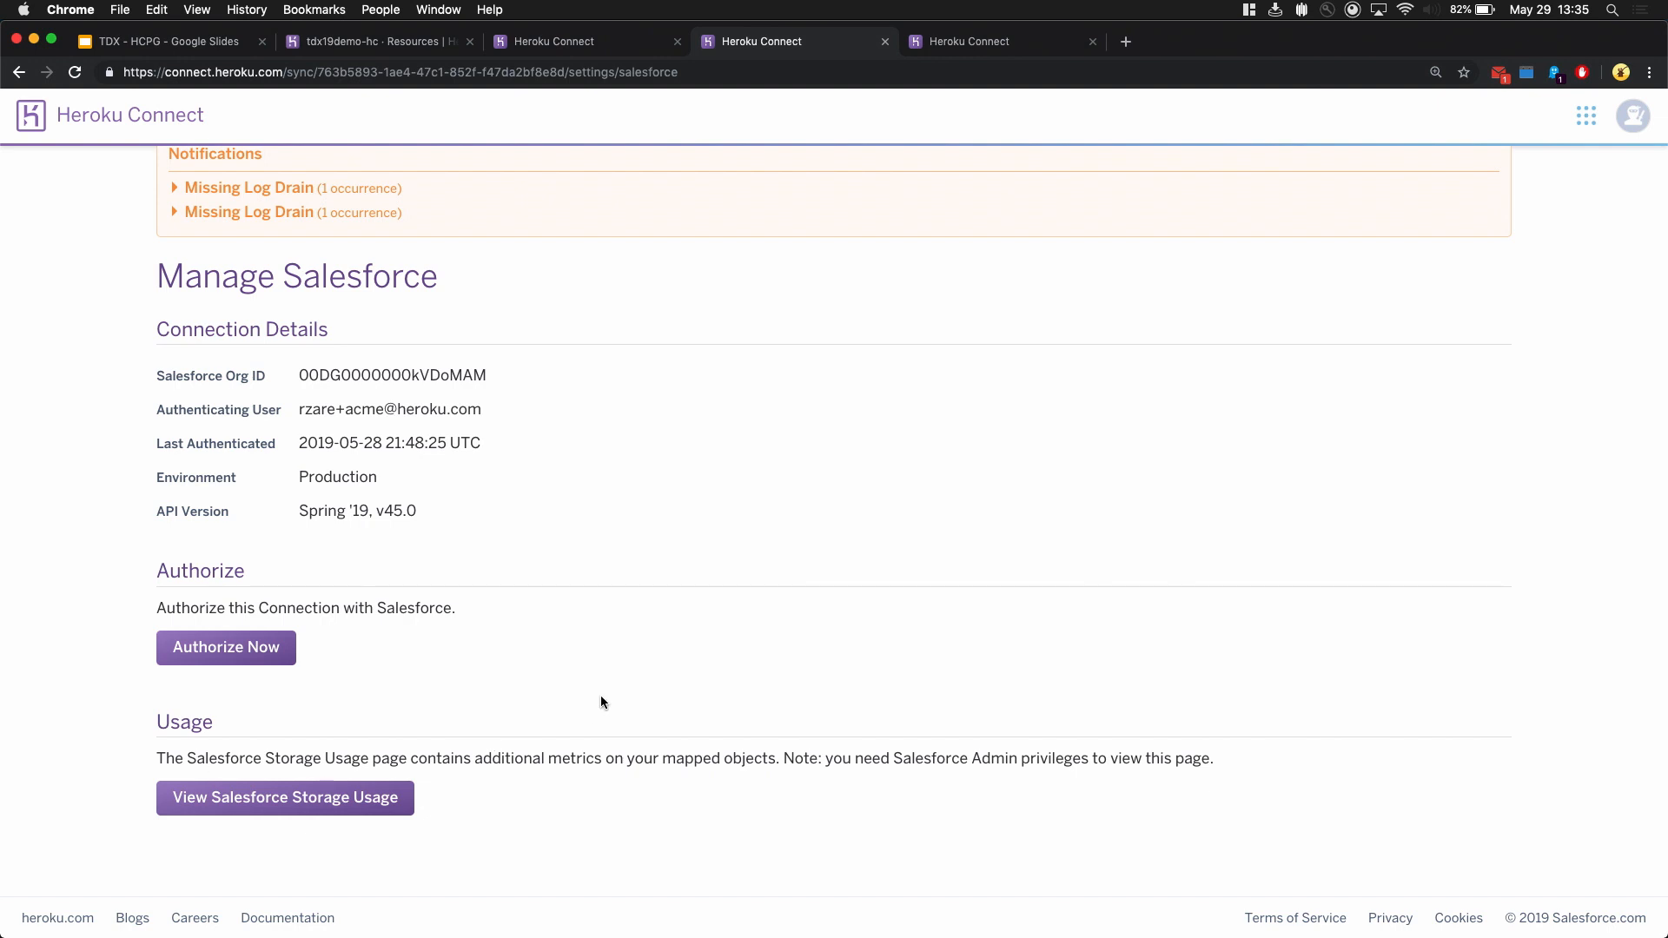
Step: Review the Manage Connection settings, from the write algorithm and pause options to error recovery, orphaned mappings and the audit trail
{"action": "scroll", "coordinate": [697, 717], "scroll_direction": "up", "scroll_amount": 3}
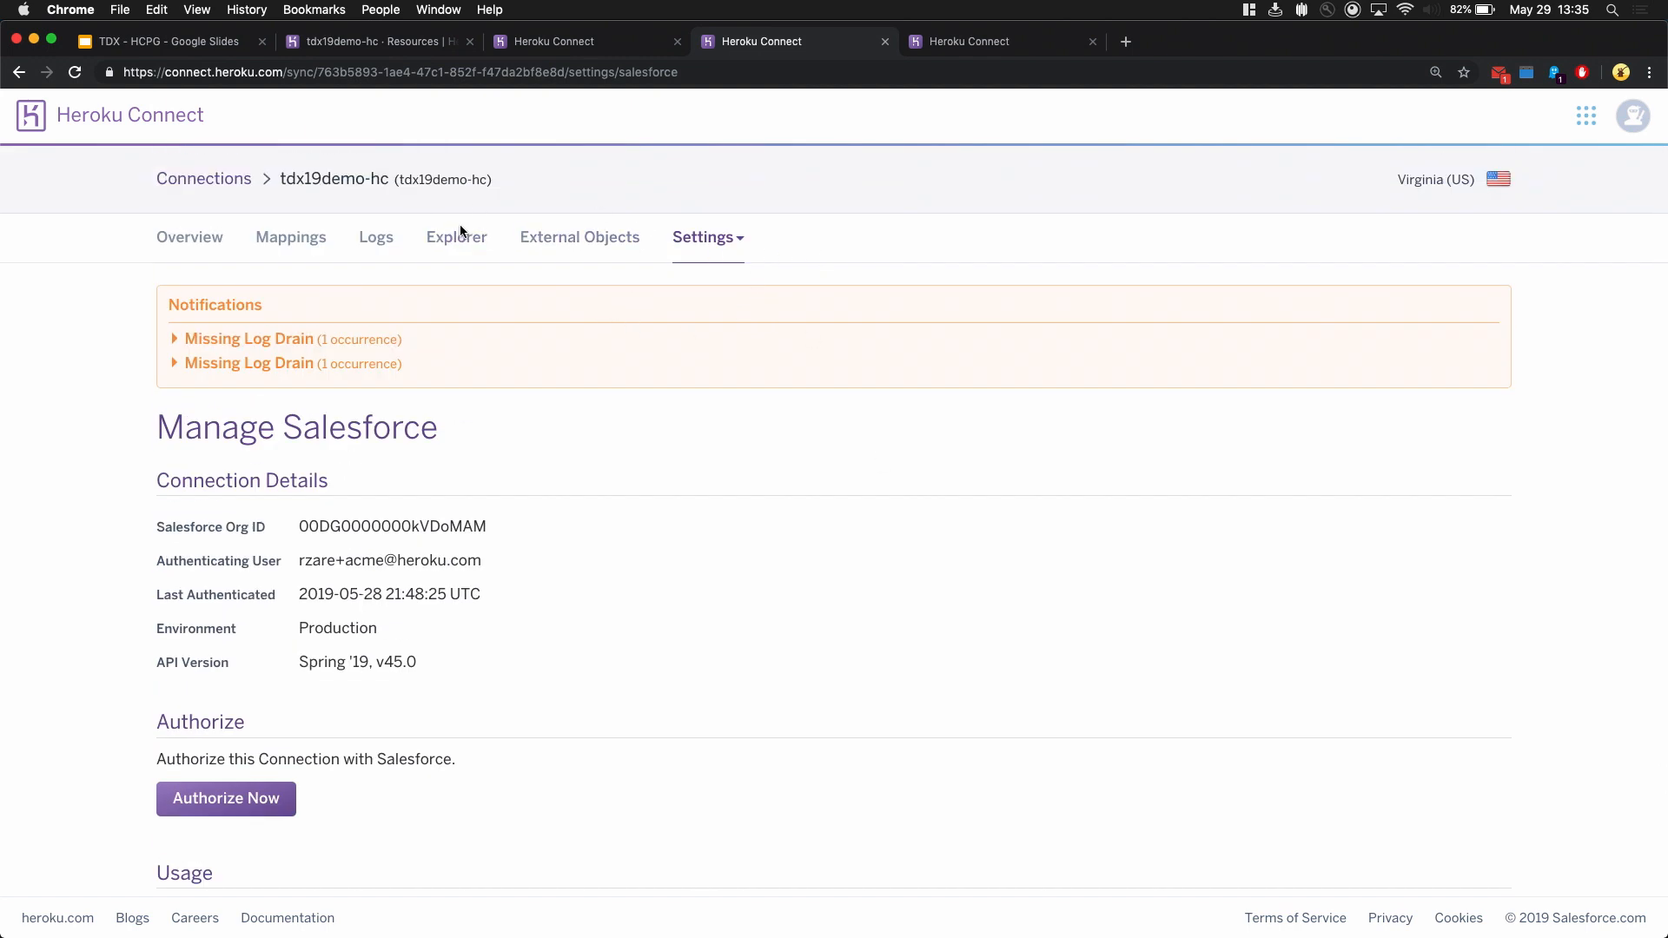
{"action": "left_click", "coordinate": [739, 239]}
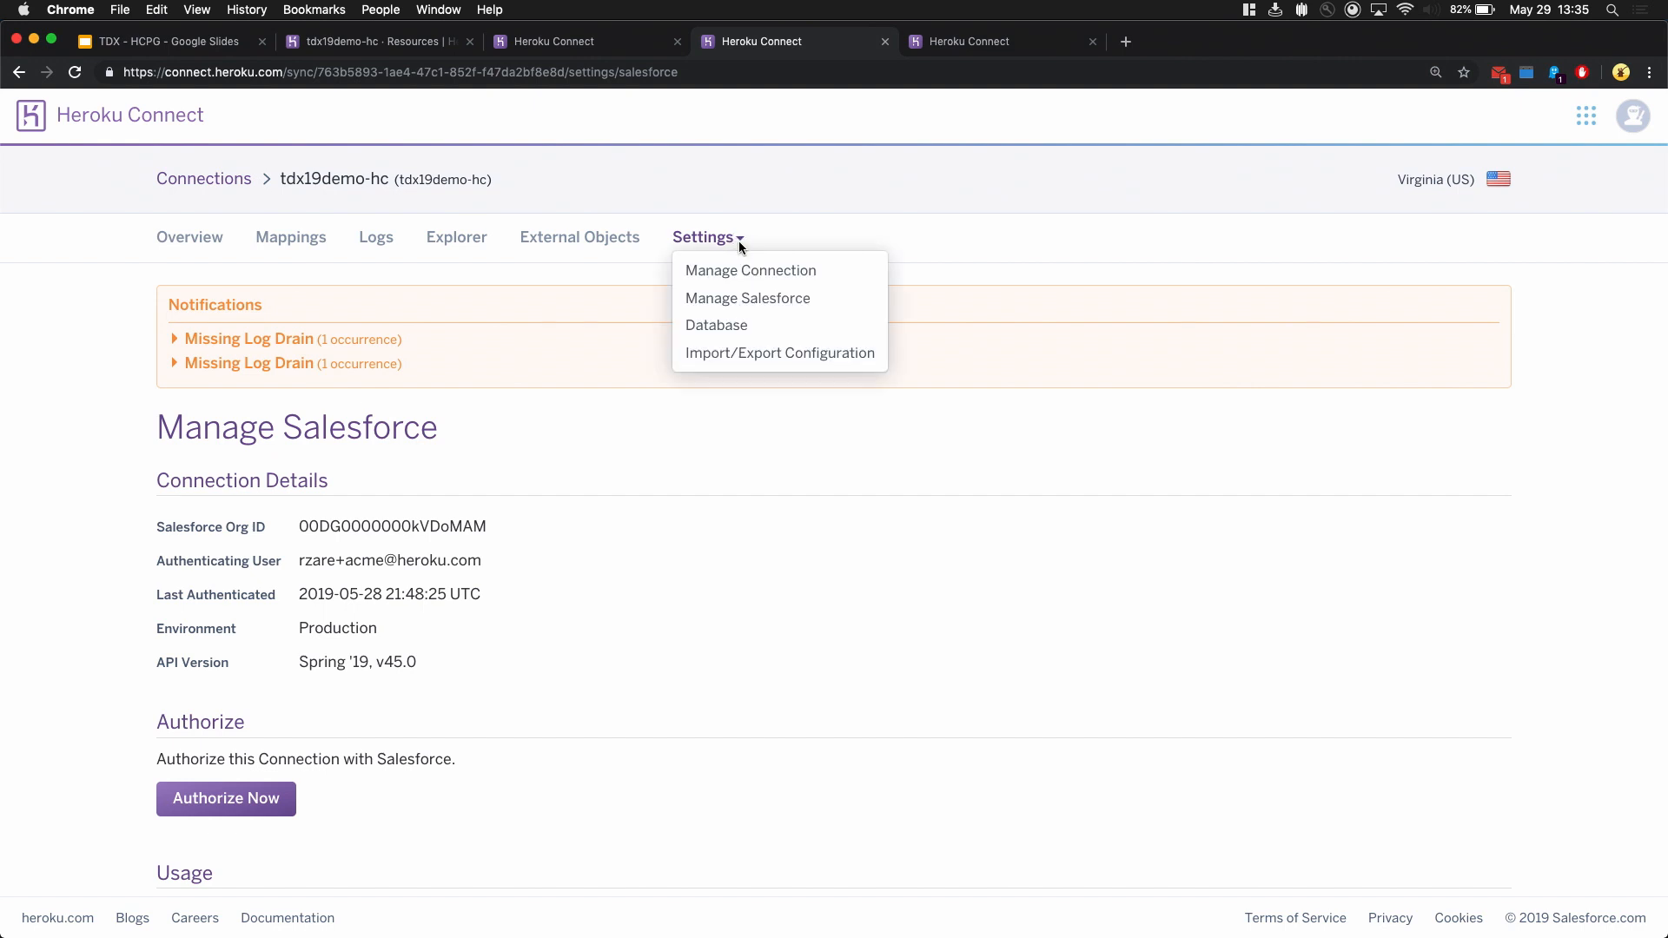
{"action": "left_click", "coordinate": [759, 275]}
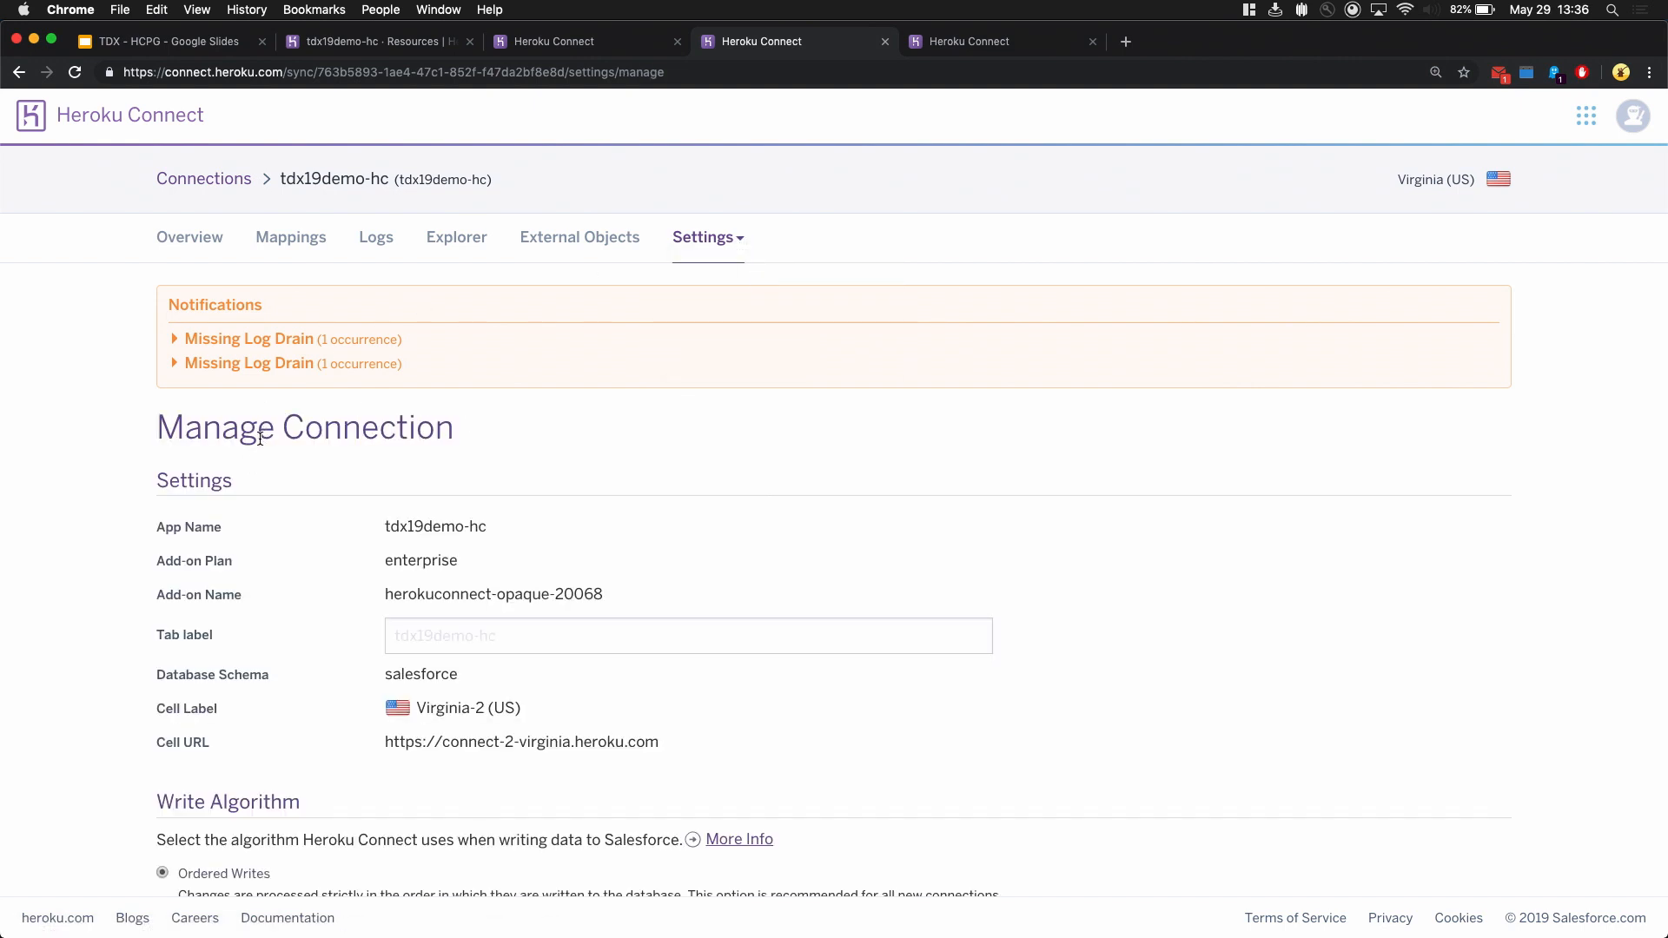
{"action": "scroll", "coordinate": [259, 436], "scroll_direction": "down", "scroll_amount": 5}
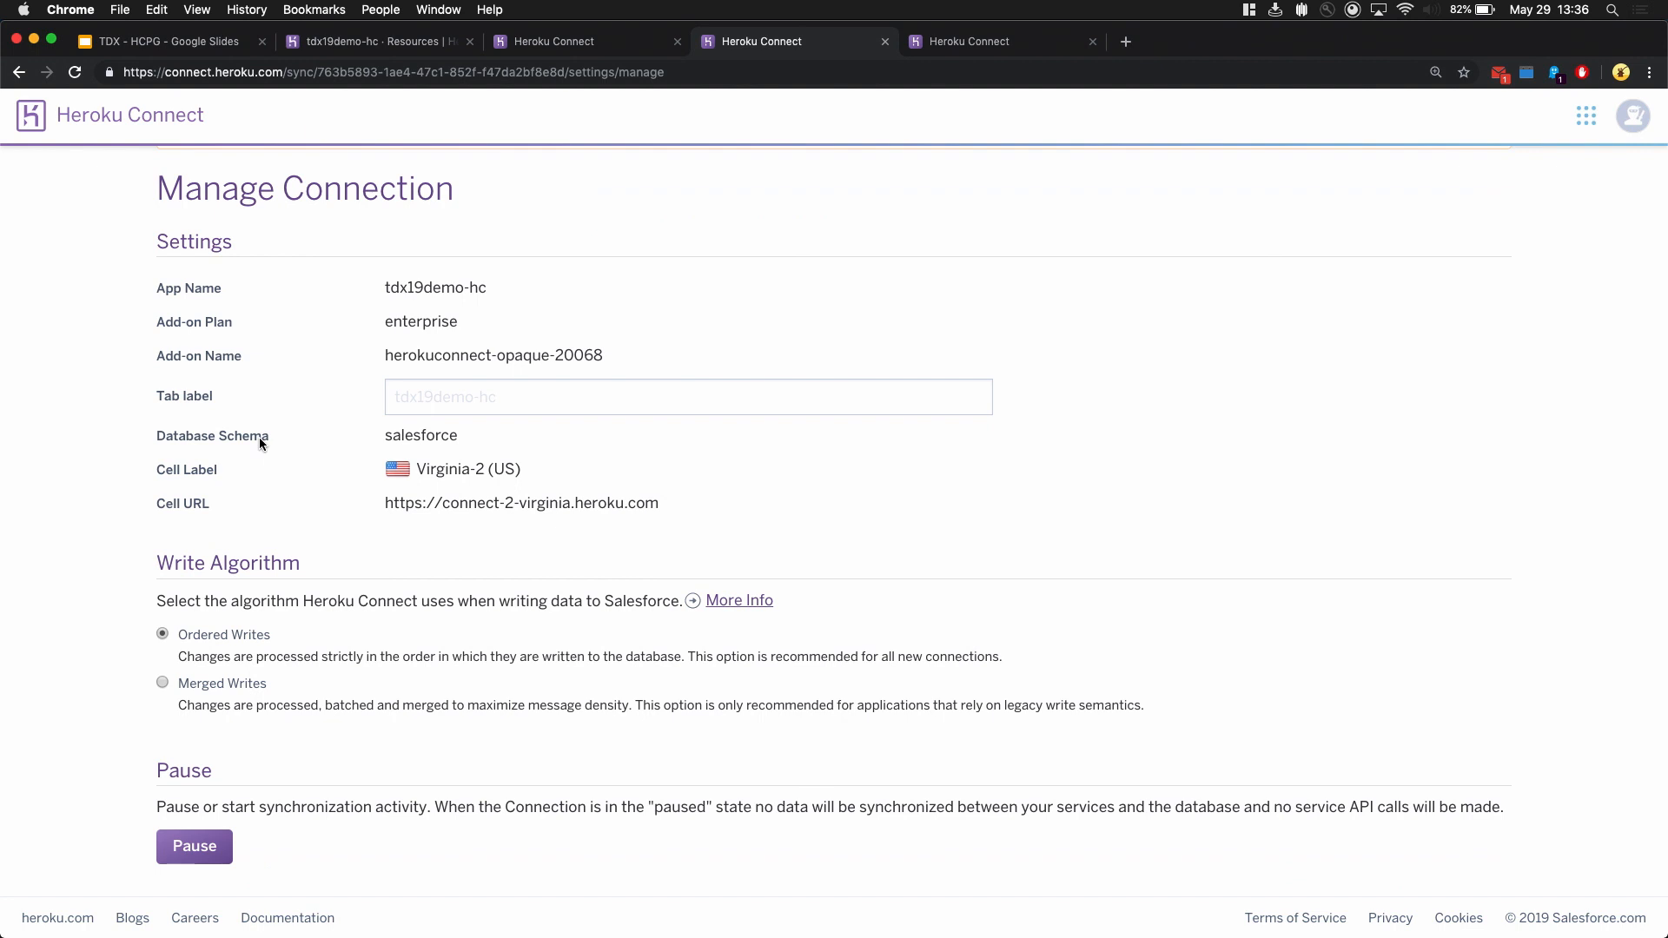
{"action": "scroll", "coordinate": [259, 436], "scroll_direction": "down", "scroll_amount": 5}
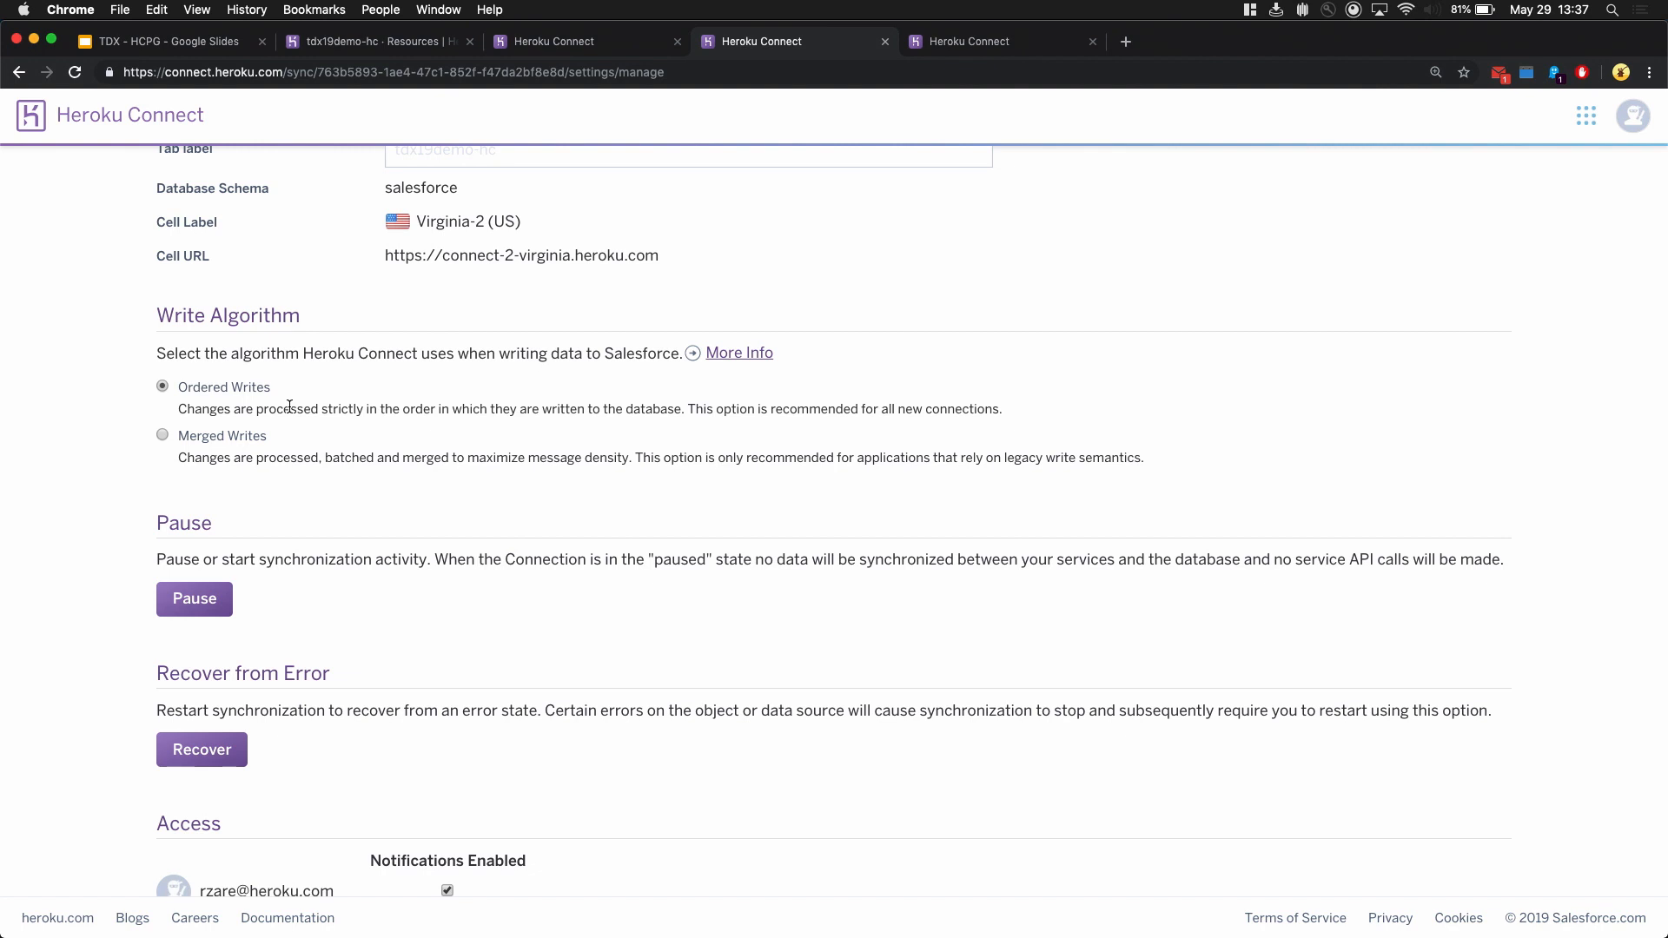
{"action": "scroll", "coordinate": [241, 406], "scroll_direction": "down", "scroll_amount": 5}
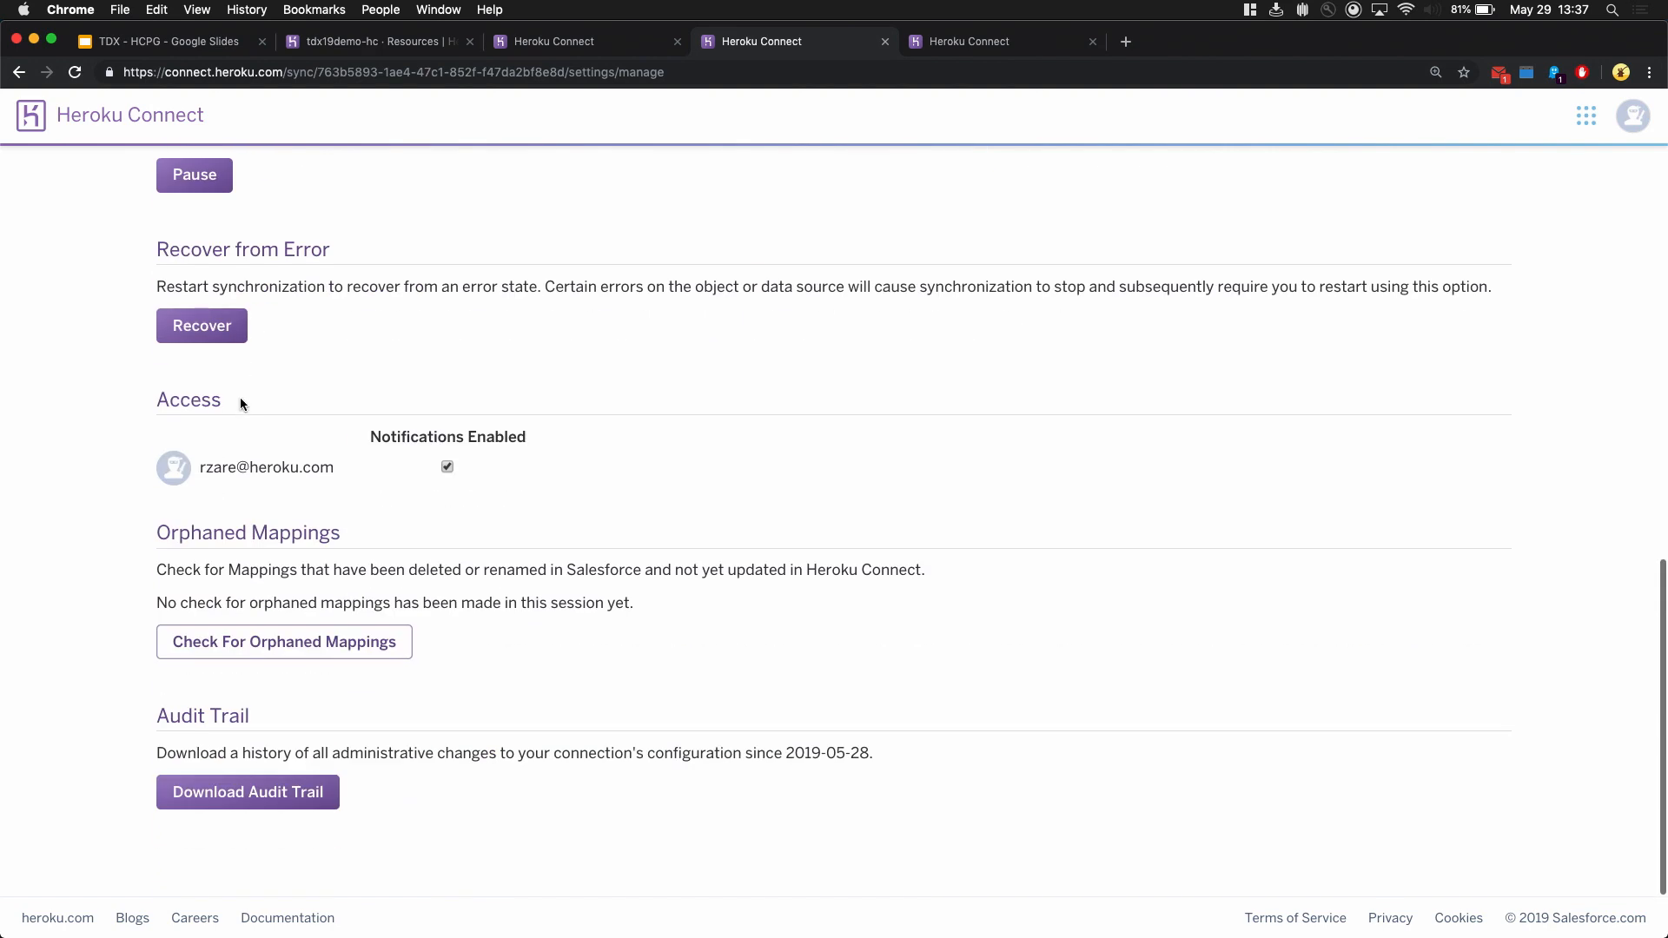
Step: Show the audit messages in the connection's logs
{"action": "scroll", "coordinate": [717, 611], "scroll_direction": "up", "scroll_amount": 12}
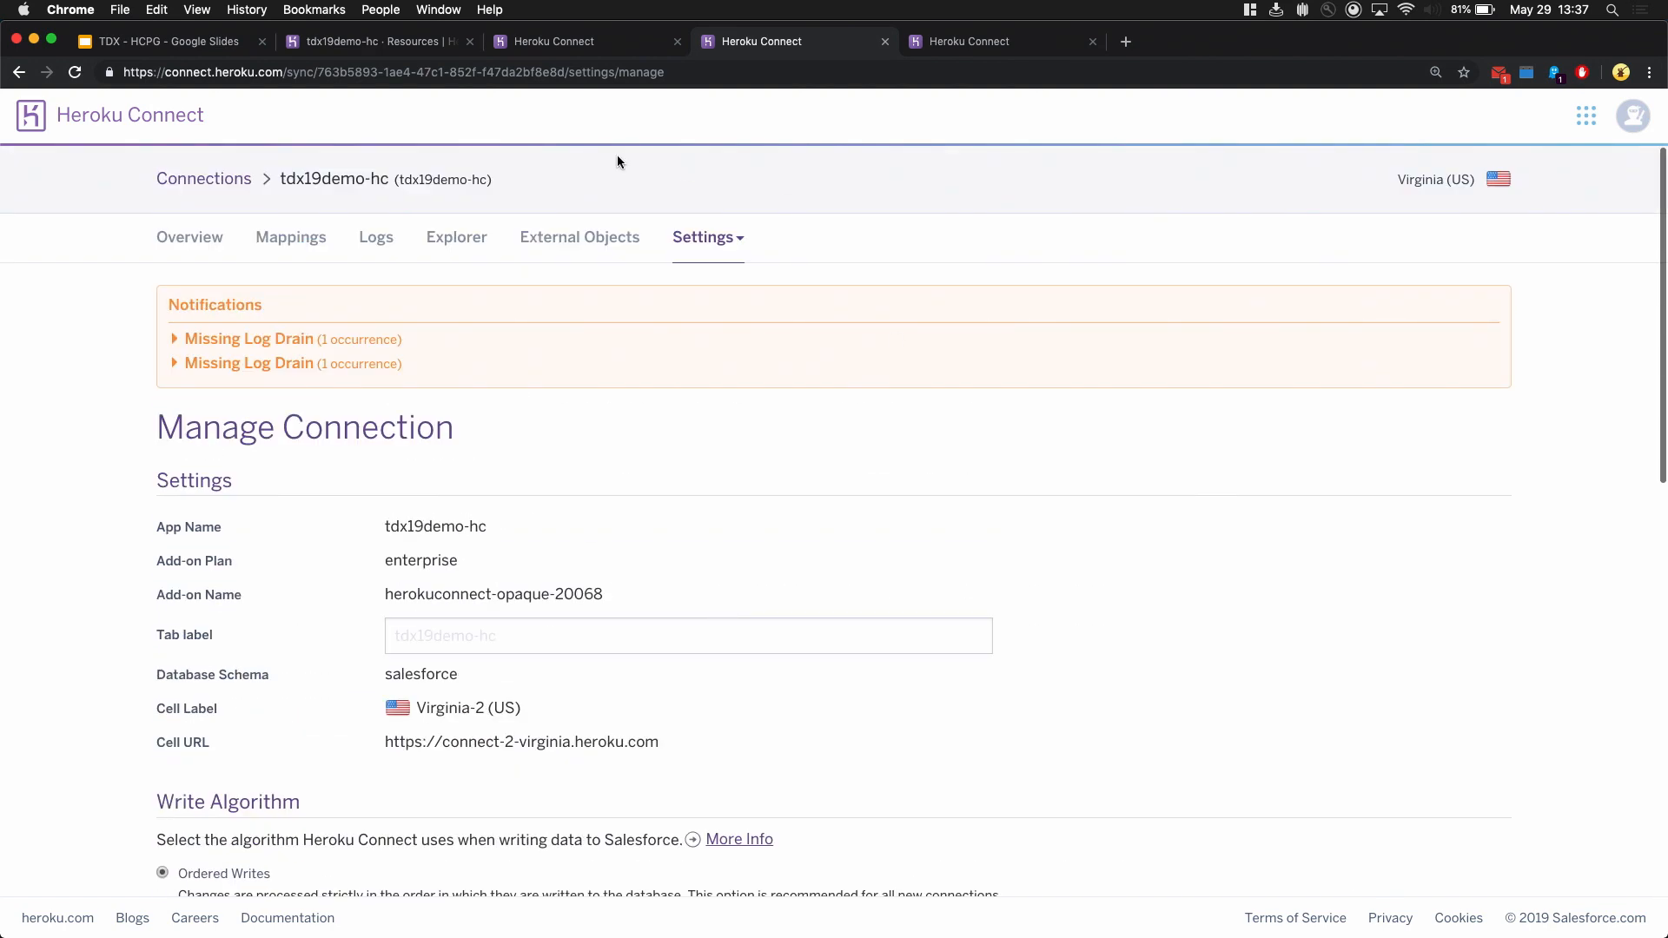
{"action": "left_click", "coordinate": [376, 237]}
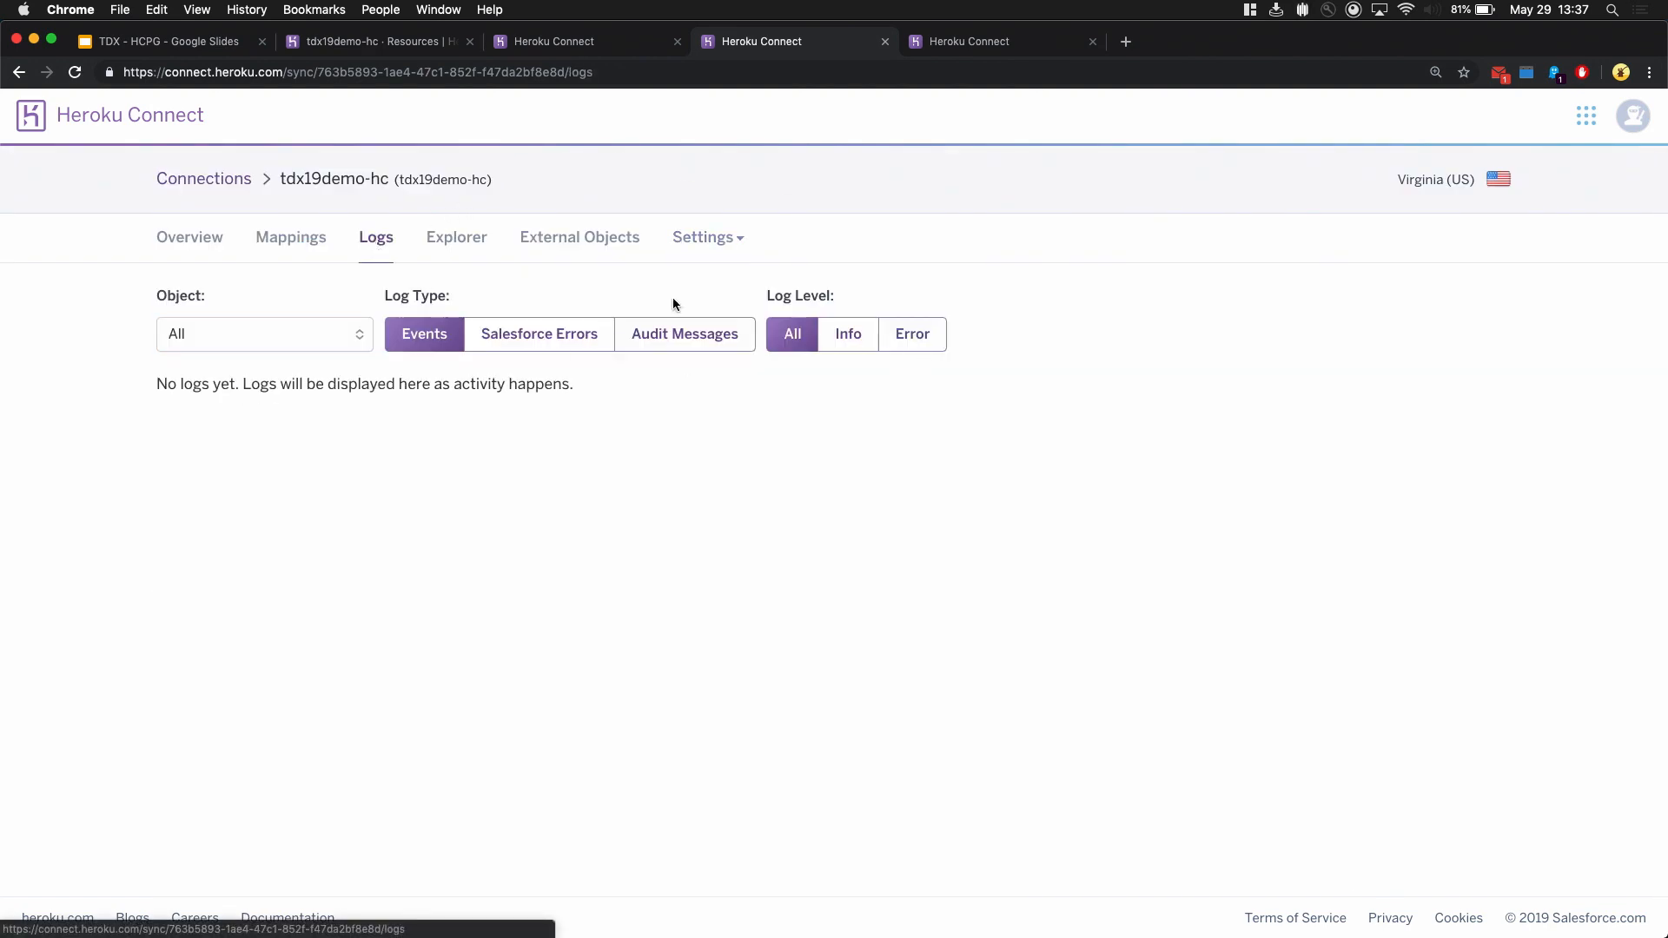
{"action": "left_click", "coordinate": [700, 334]}
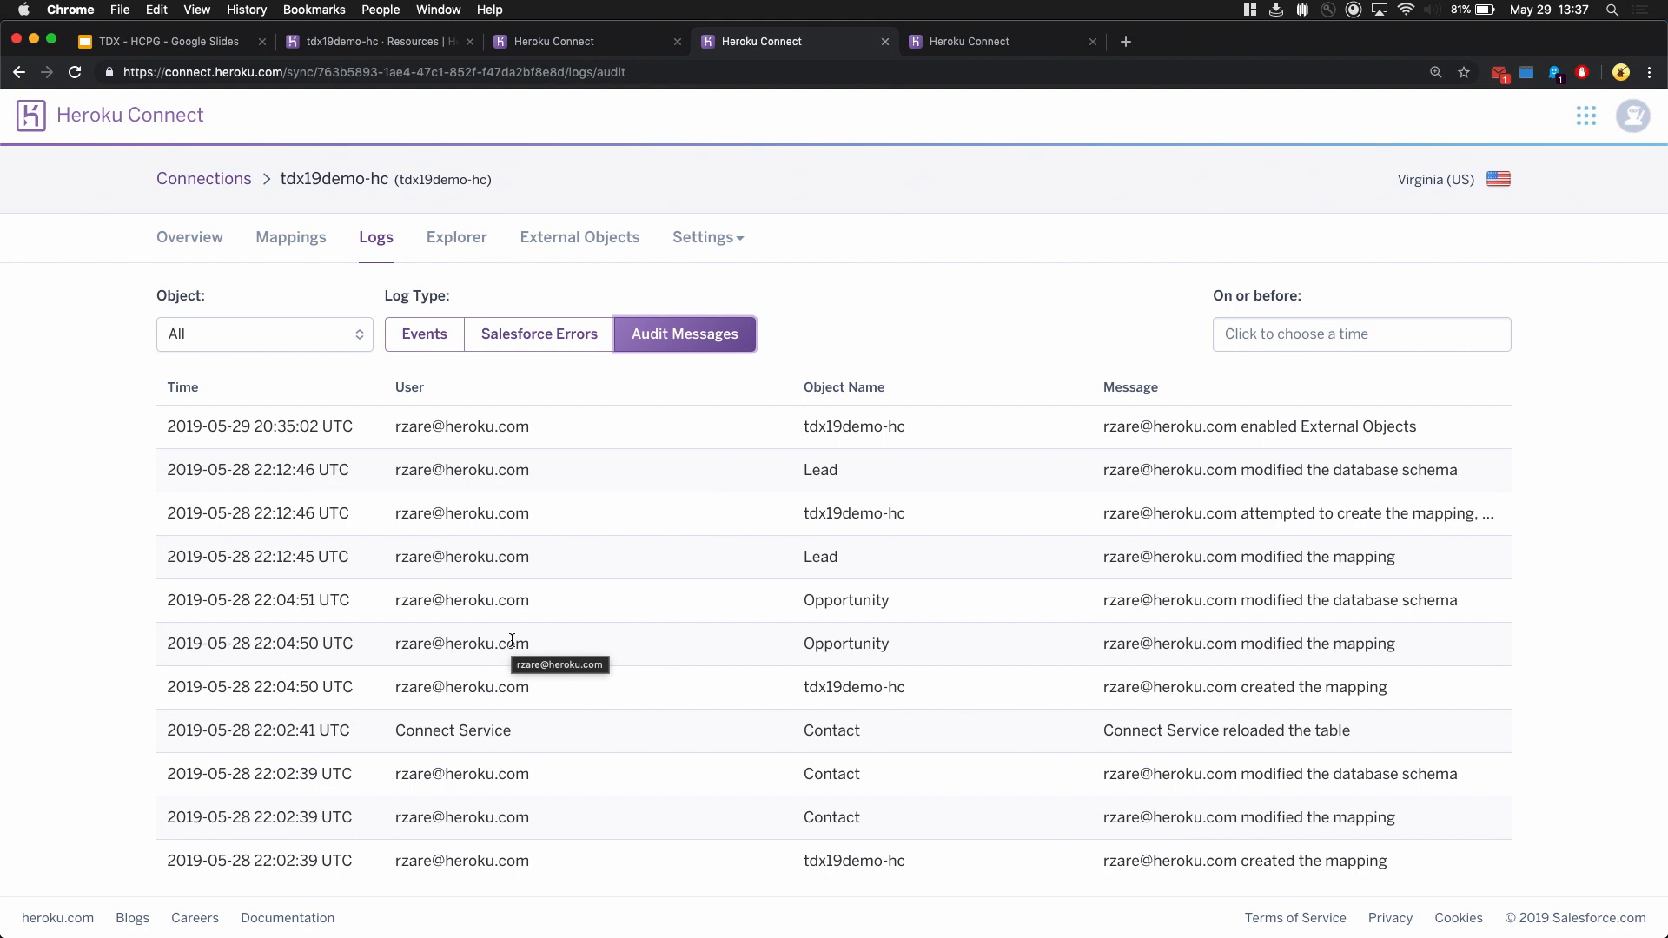
Step: Switch to the TDX - HCPG presentation in Google Slides, present it from slide 13, and advance to the Heroku Connect Benefits slide
{"action": "left_click", "coordinate": [189, 41]}
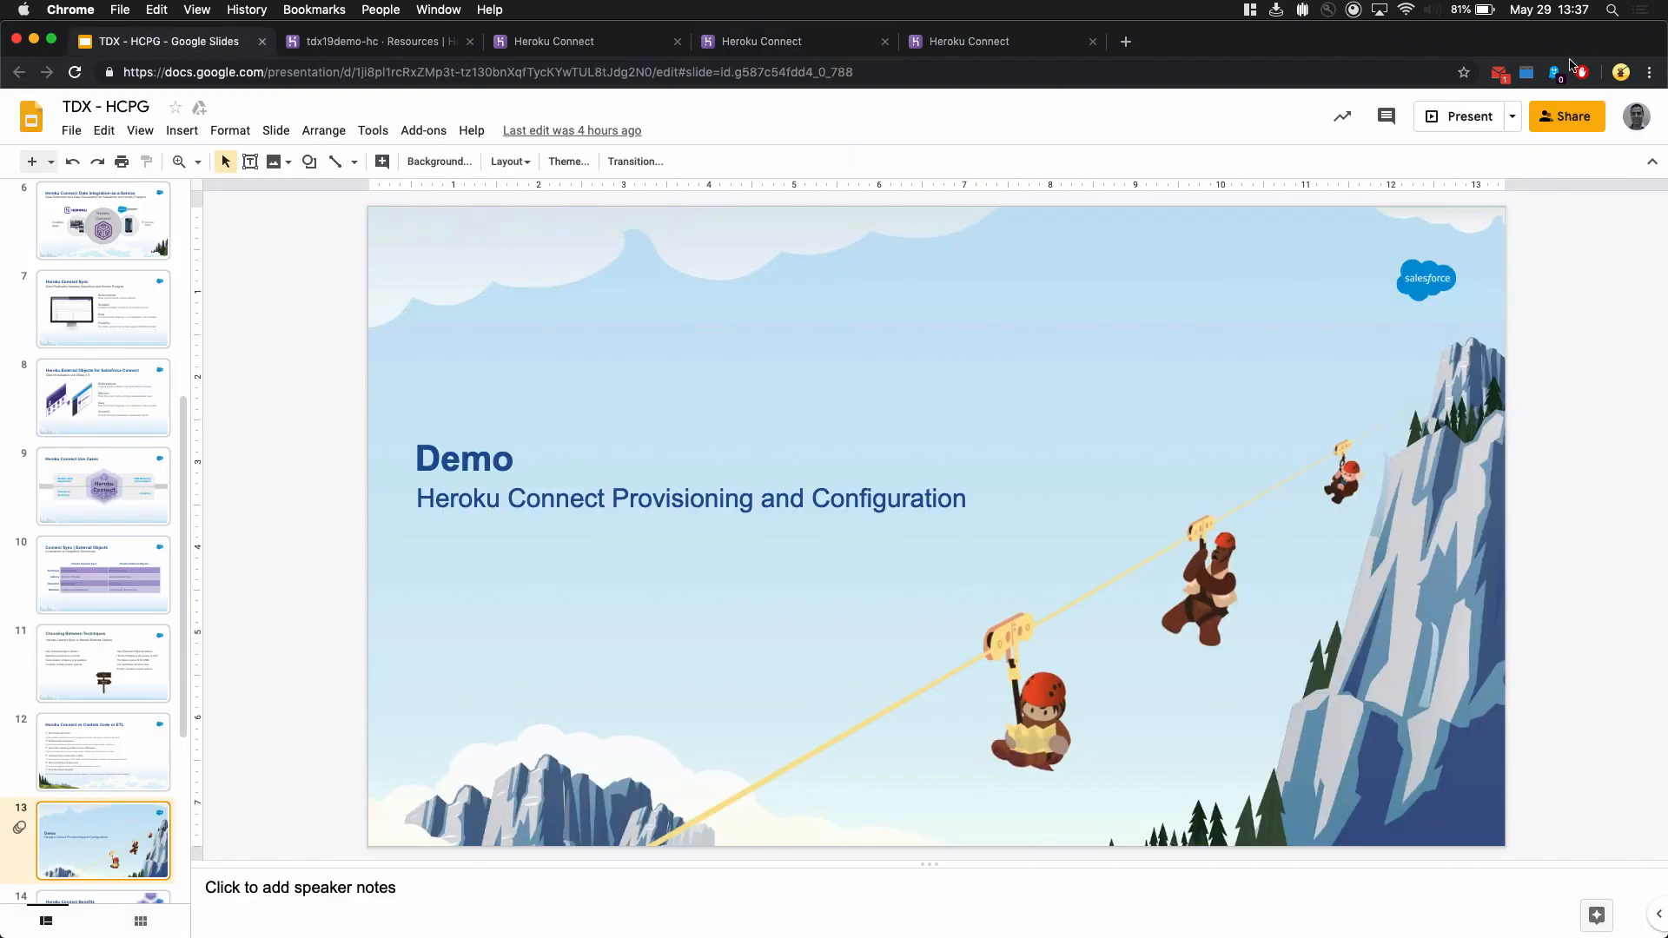
{"action": "left_click", "coordinate": [1461, 116]}
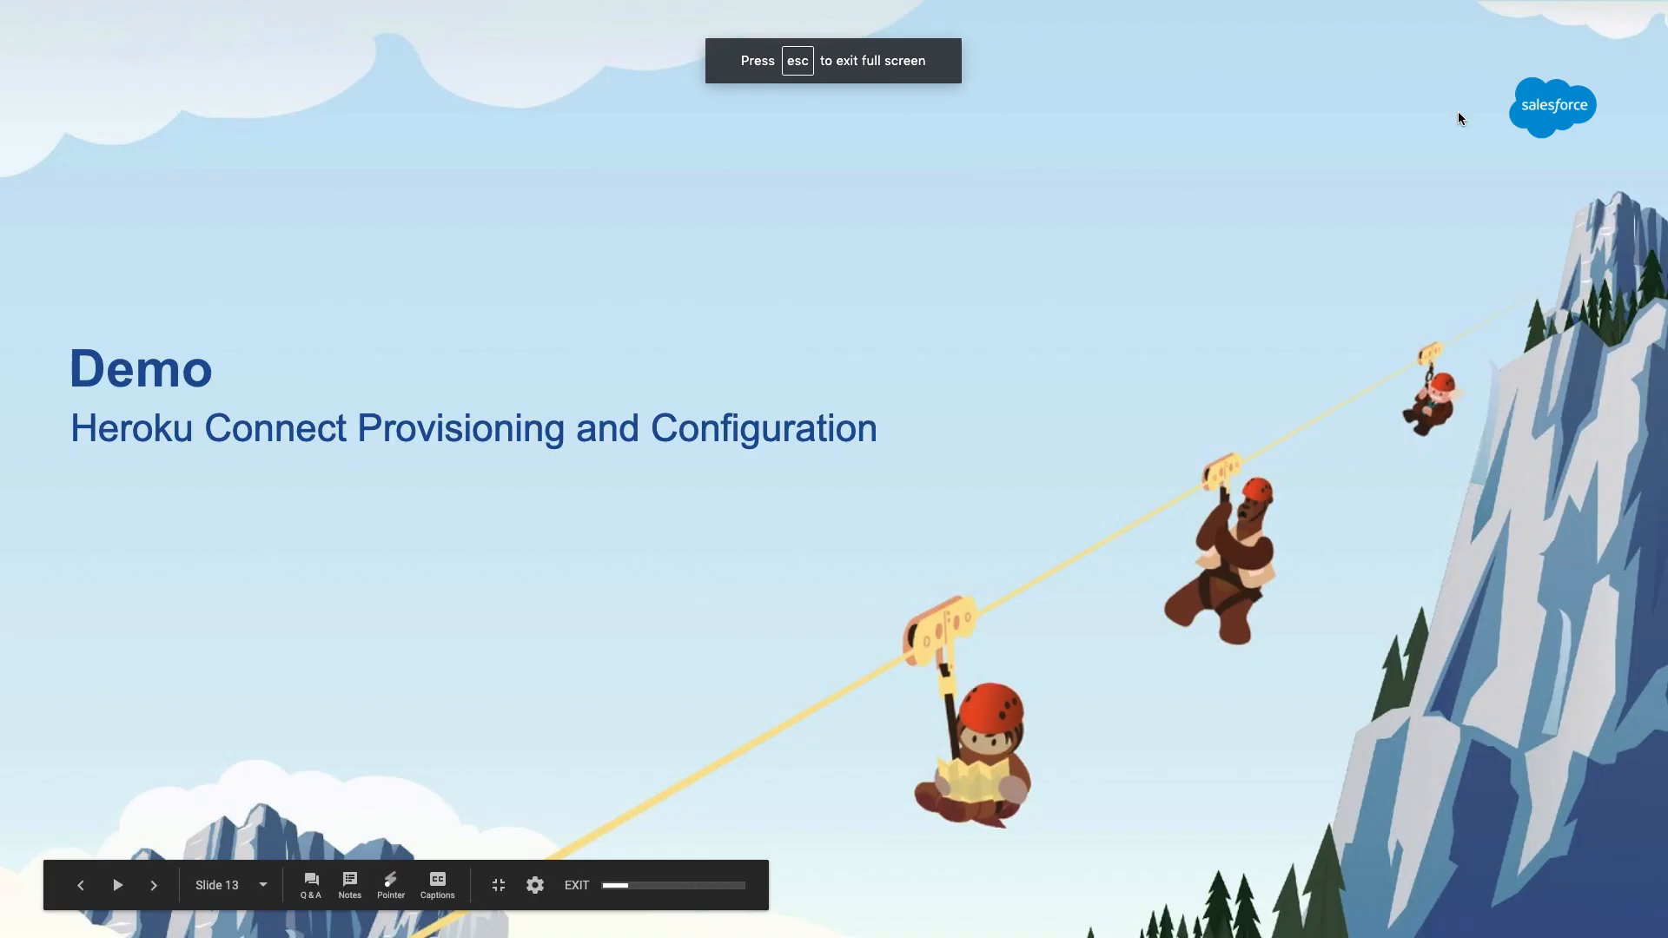
{"action": "key", "text": "Right"}
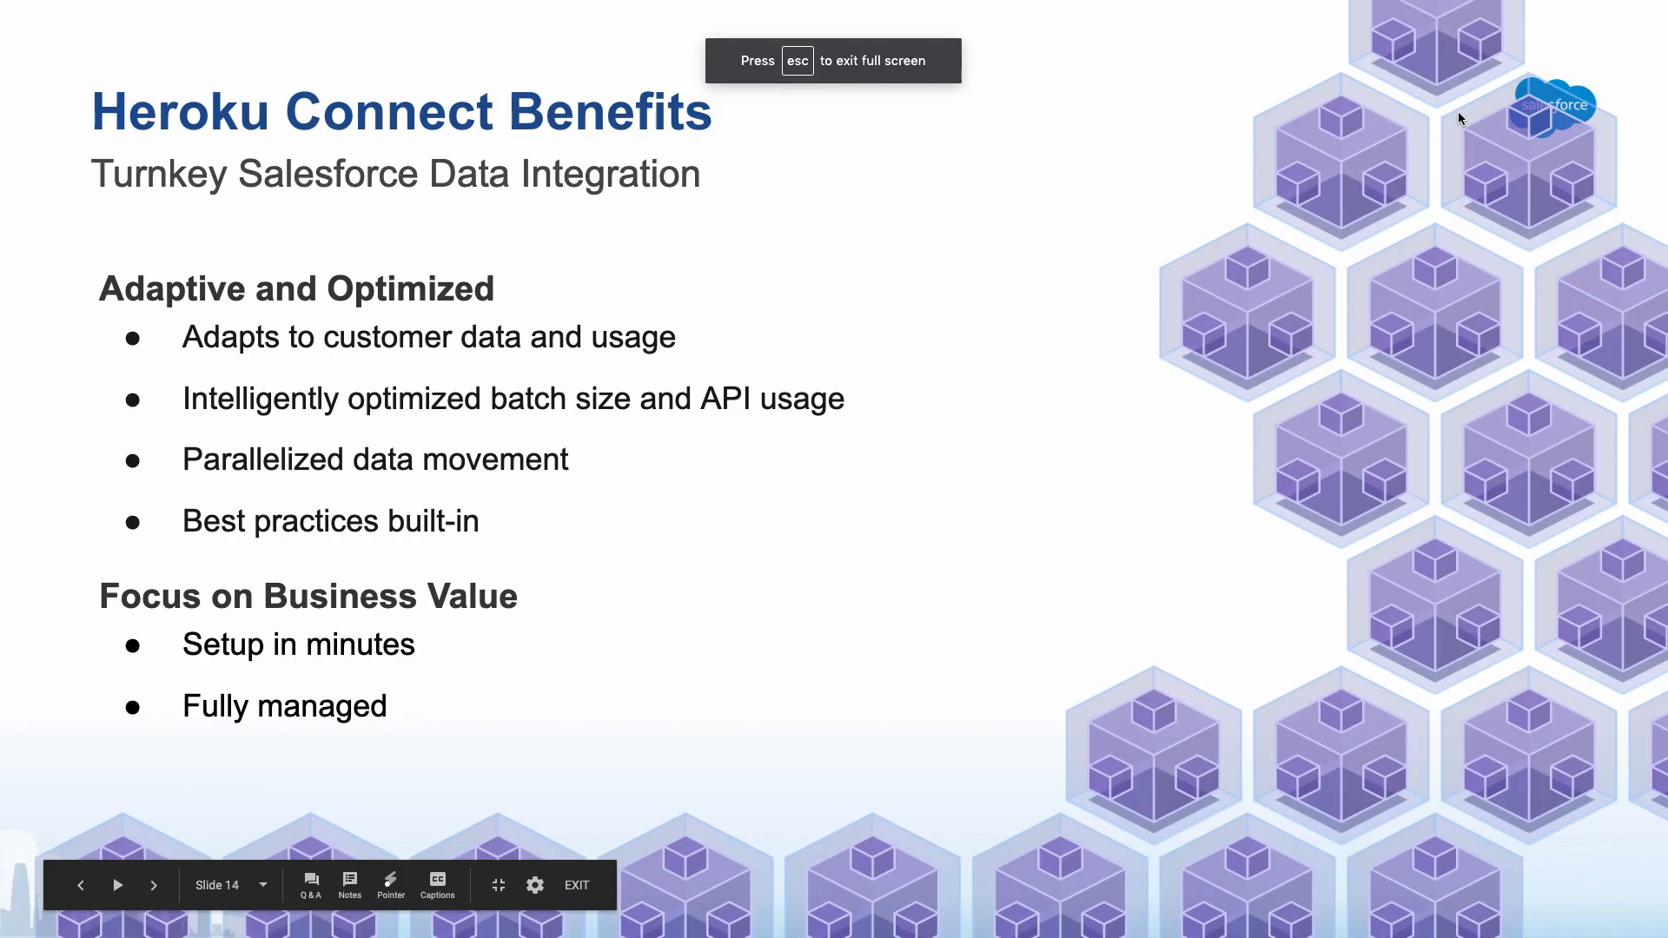